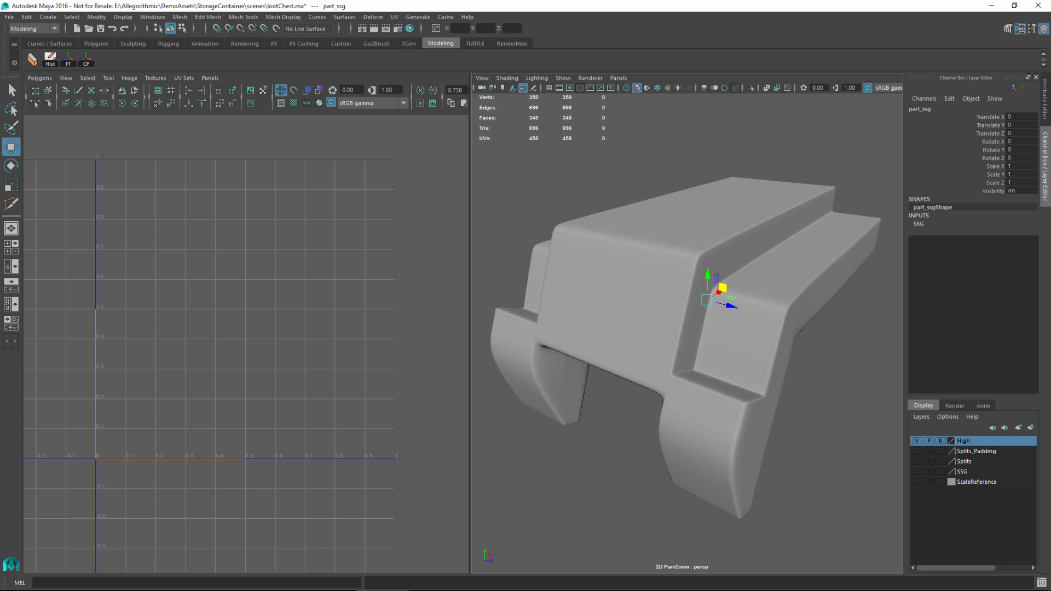
# Step: Hide the High layer, show the SSG layer and examine the low-poly mesh around its front opening
pyautogui.keyDown('alt'); pyautogui.moveTo(653, 326); pyautogui.dragTo(727, 248); pyautogui.keyUp('alt')
pyautogui.click(917, 441)
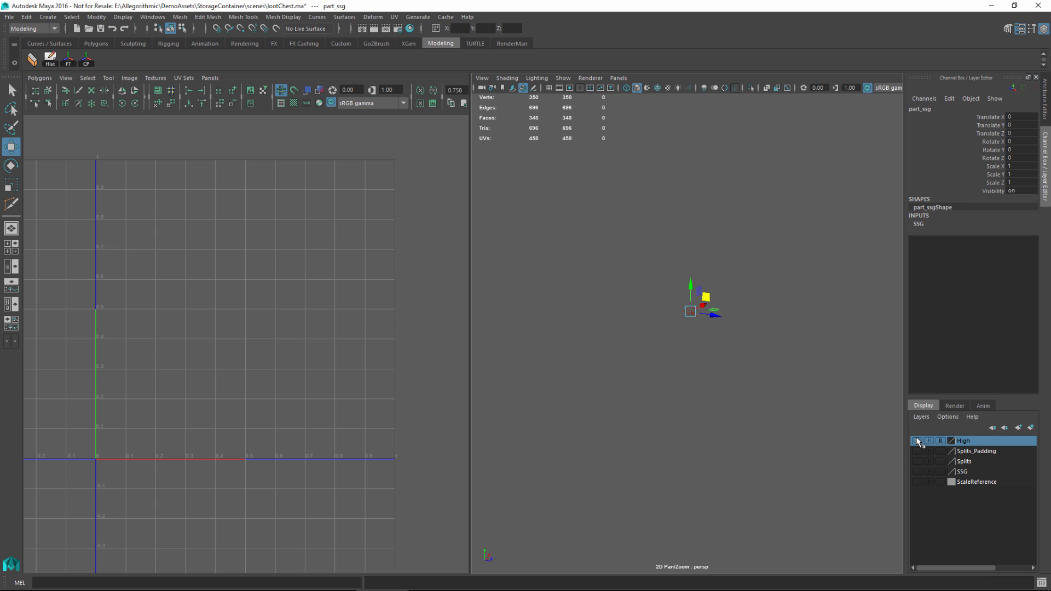
pyautogui.click(917, 472)
pyautogui.keyDown('alt'); pyautogui.moveTo(706, 327); pyautogui.dragTo(749, 352); pyautogui.keyUp('alt')
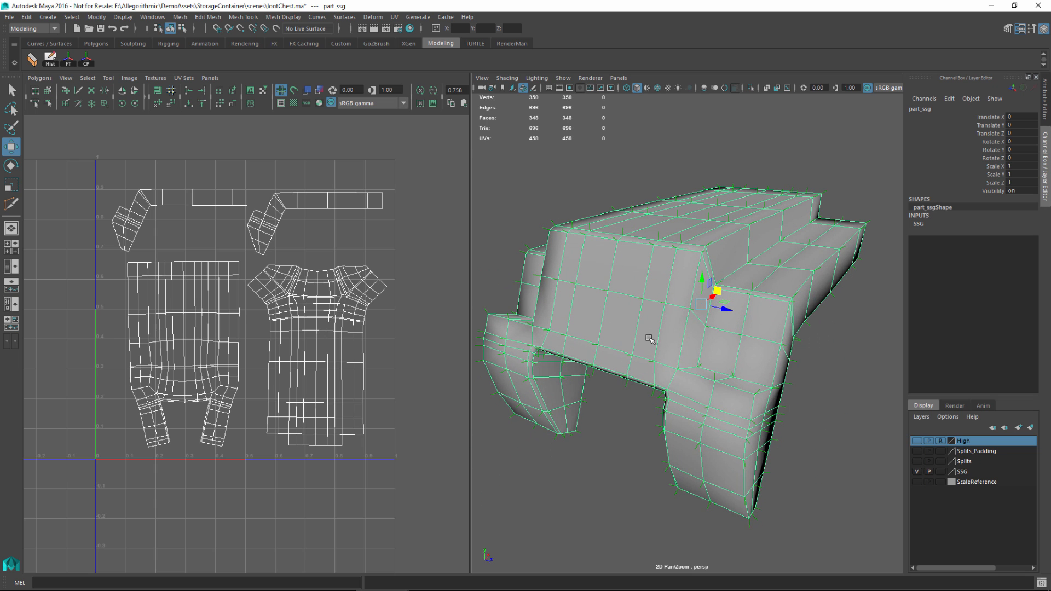
pyautogui.keyDown('alt'); pyautogui.moveTo(659, 333); pyautogui.dragTo(775, 351); pyautogui.keyUp('alt')
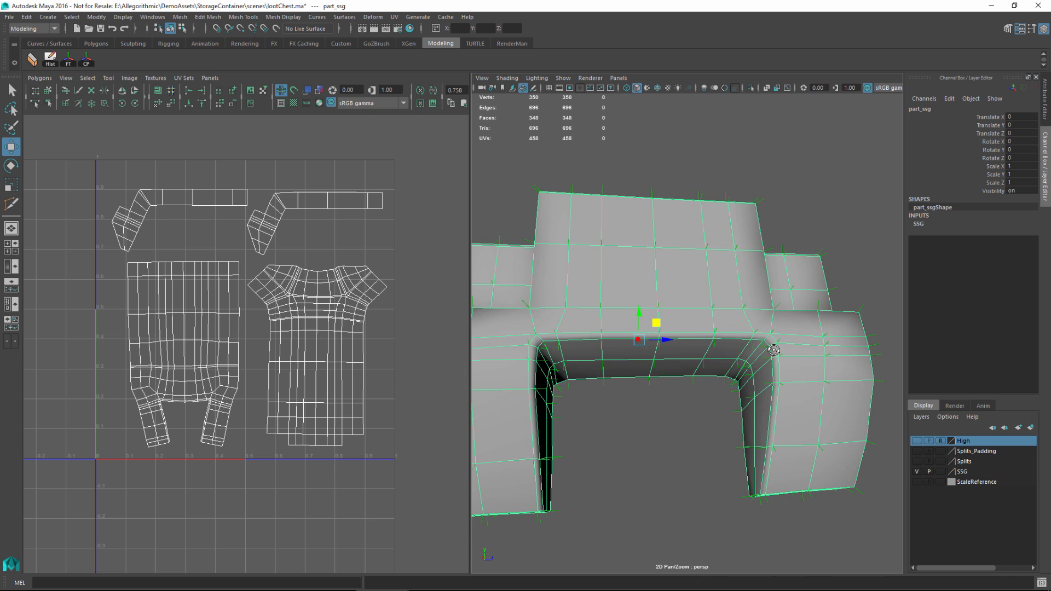
pyautogui.keyDown('alt'); pyautogui.moveTo(722, 250); pyautogui.dragTo(688, 266); pyautogui.keyUp('alt')
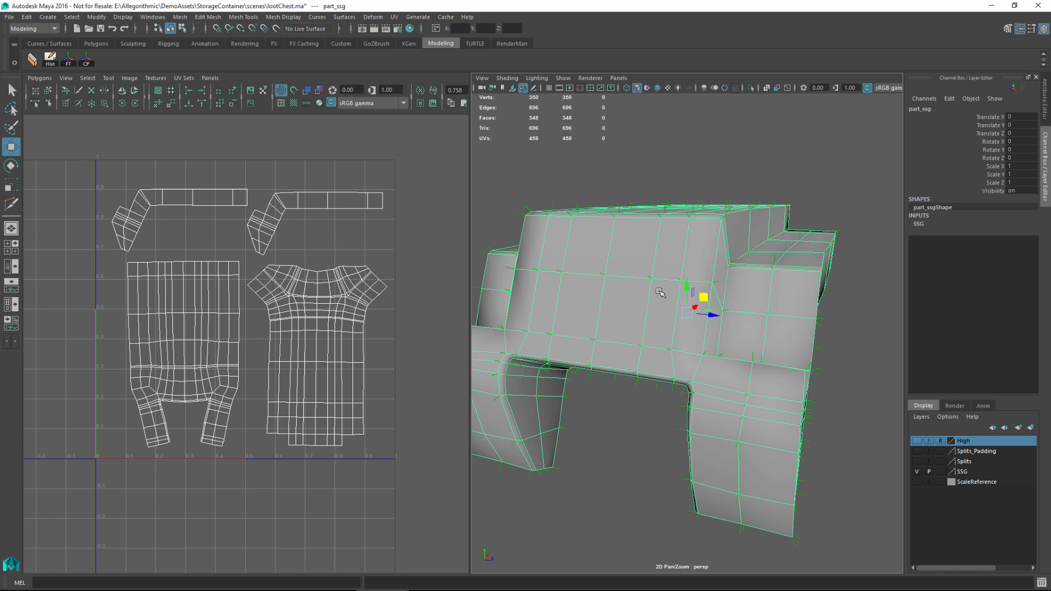
pyautogui.keyDown('alt'); pyautogui.moveTo(660, 292); pyautogui.dragTo(752, 347); pyautogui.keyUp('alt')
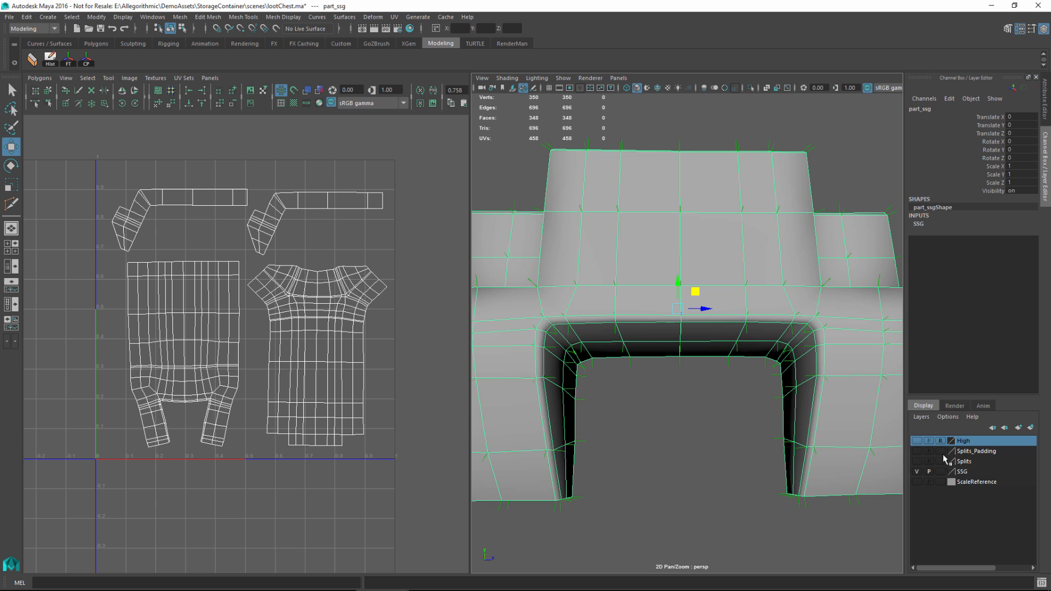
# Step: Show the High layer over the SSG mesh in wireframe and examine the upper corner of the opening
pyautogui.click(917, 440)
pyautogui.keyDown('alt'); pyautogui.moveTo(810, 328); pyautogui.dragTo(692, 317); pyautogui.keyUp('alt')
pyautogui.press('4')
pyautogui.keyDown('alt'); pyautogui.moveTo(692, 317); pyautogui.dragTo(744, 338, button='right'); pyautogui.keyUp('alt')
pyautogui.keyDown('alt'); pyautogui.moveTo(744, 338); pyautogui.dragTo(722, 304); pyautogui.keyUp('alt')
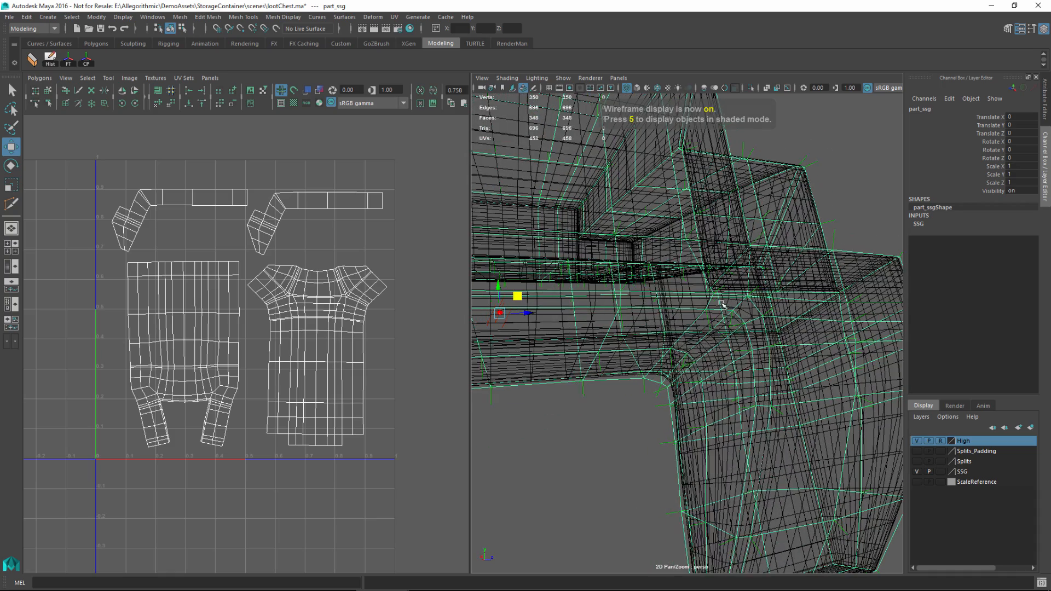
# Step: Select the face loop running around the front opening of the low-poly mesh
pyautogui.moveTo(721, 289); pyautogui.dragTo(748, 310, button='right')
pyautogui.click(751, 300)
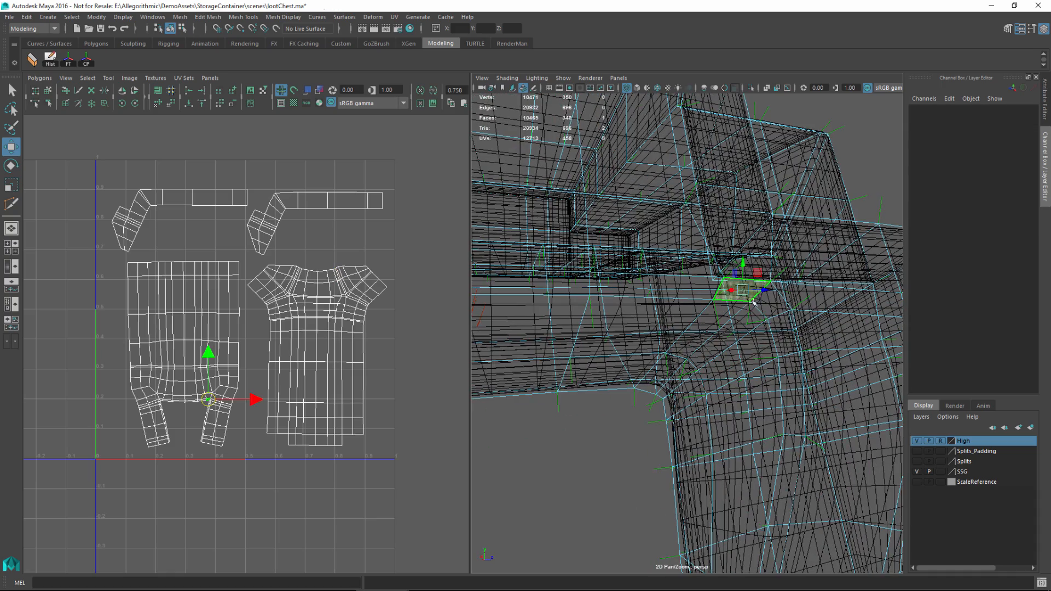
pyautogui.keyDown('shift'); pyautogui.doubleClick(767, 307); pyautogui.keyUp('shift')
pyautogui.keyDown('alt'); pyautogui.moveTo(765, 320); pyautogui.dragTo(765, 298); pyautogui.keyUp('alt')
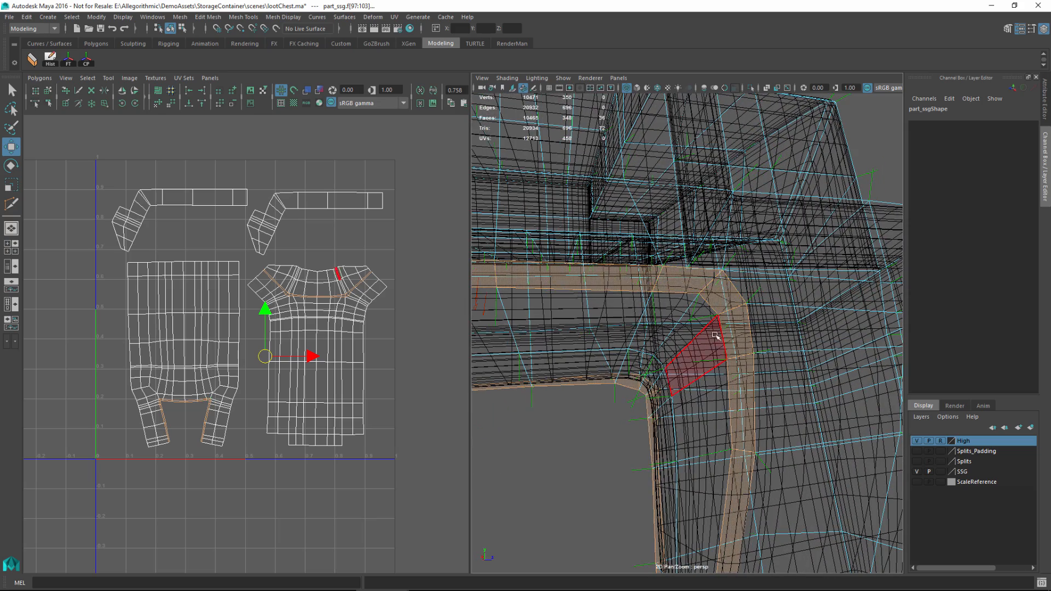
pyautogui.keyDown('alt'); pyautogui.moveTo(728, 336); pyautogui.dragTo(723, 304); pyautogui.keyUp('alt')
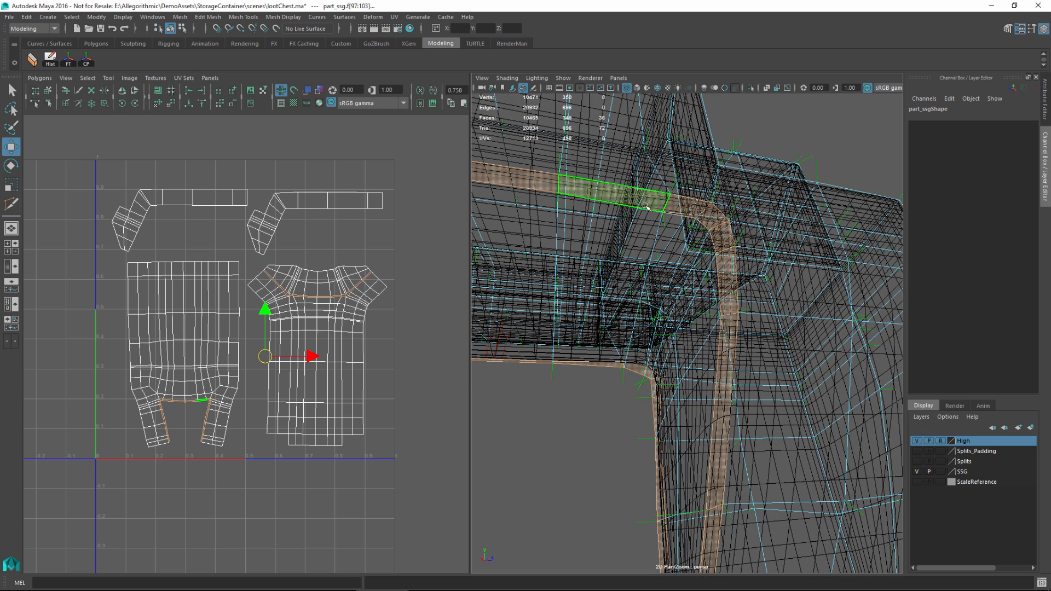
# Step: Compare the high-poly opening in shaded display with the SSG layer hidden and then shown
pyautogui.click(918, 472)
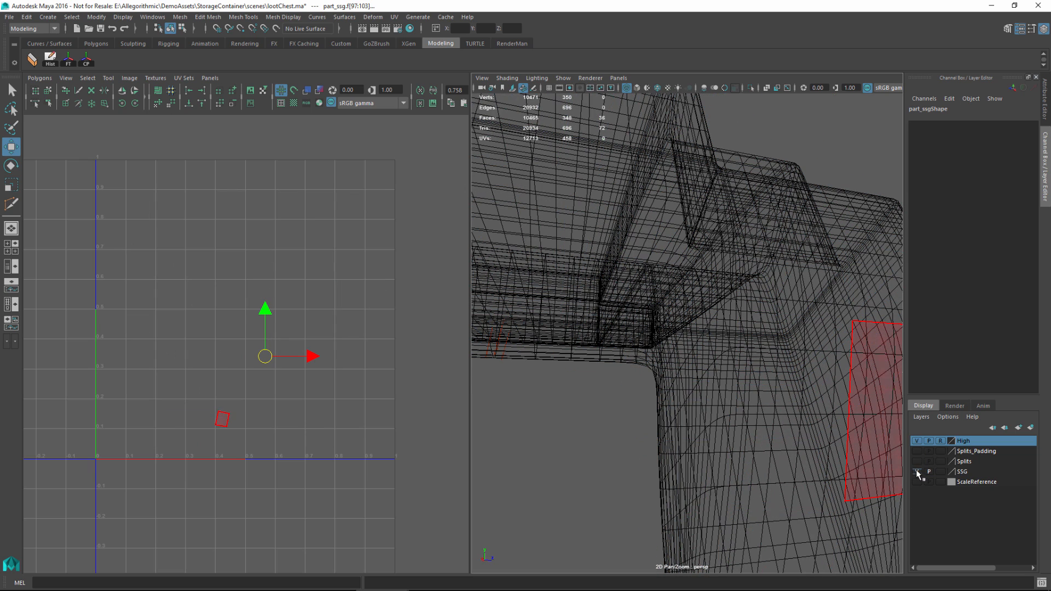
pyautogui.press('5')
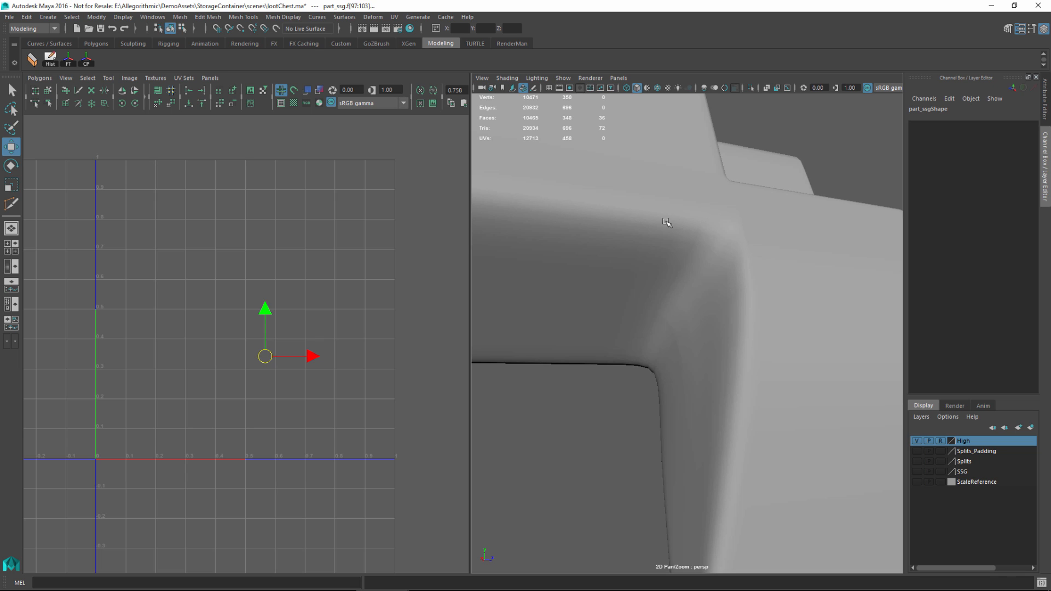
pyautogui.click(917, 471)
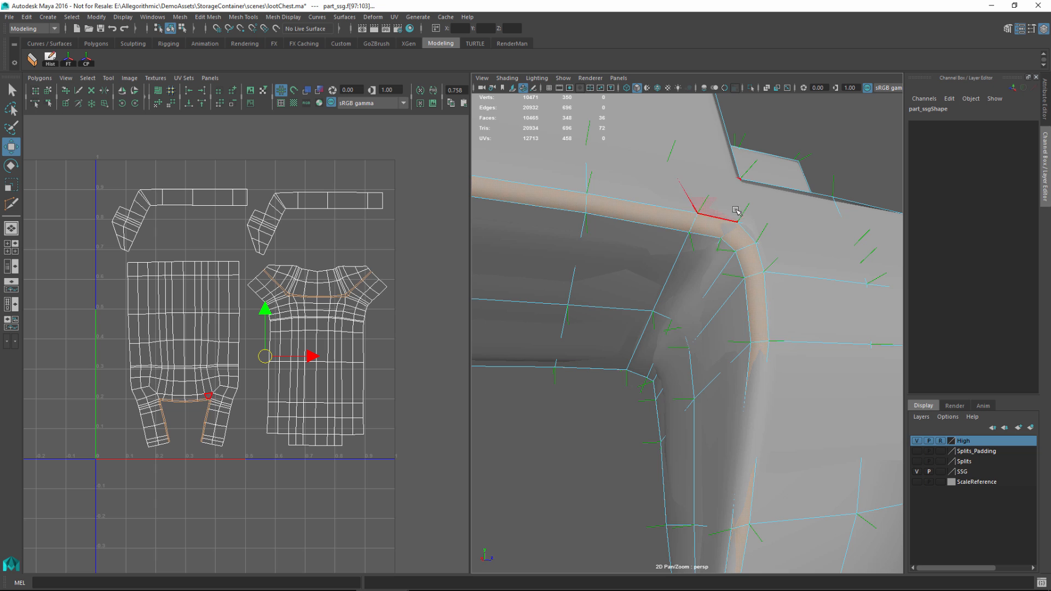
pyautogui.keyDown('alt'); pyautogui.moveTo(706, 204); pyautogui.dragTo(699, 258); pyautogui.keyUp('alt')
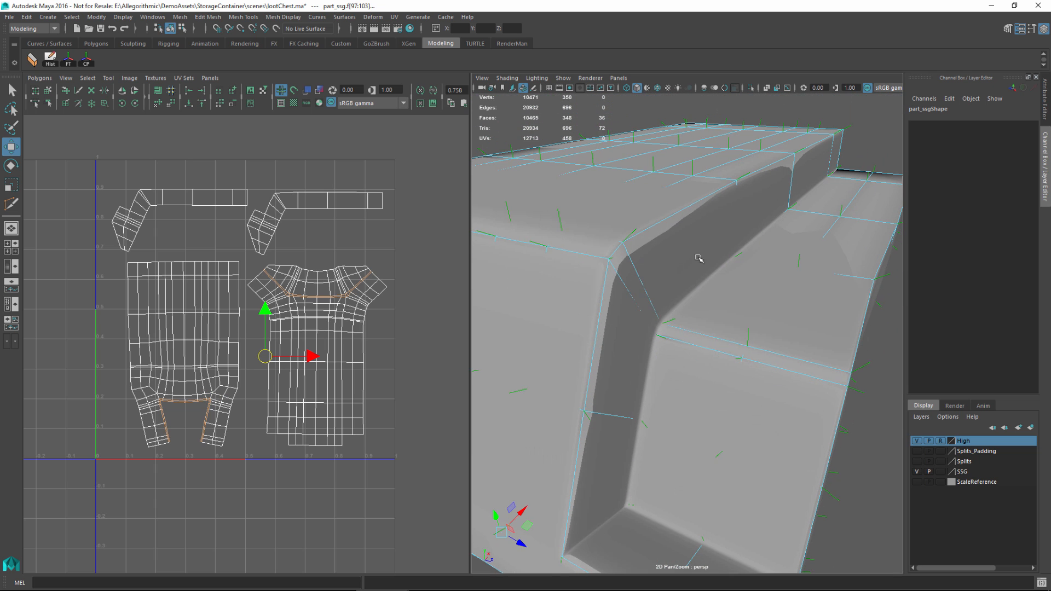
# Step: Select the low-poly edges along the upper side edge of the raised top block
pyautogui.moveTo(699, 230); pyautogui.dragTo(699, 199, button='right')
pyautogui.click(701, 198)
pyautogui.keyDown('alt'); pyautogui.moveTo(750, 197); pyautogui.dragTo(718, 230, button='middle'); pyautogui.keyUp('alt')
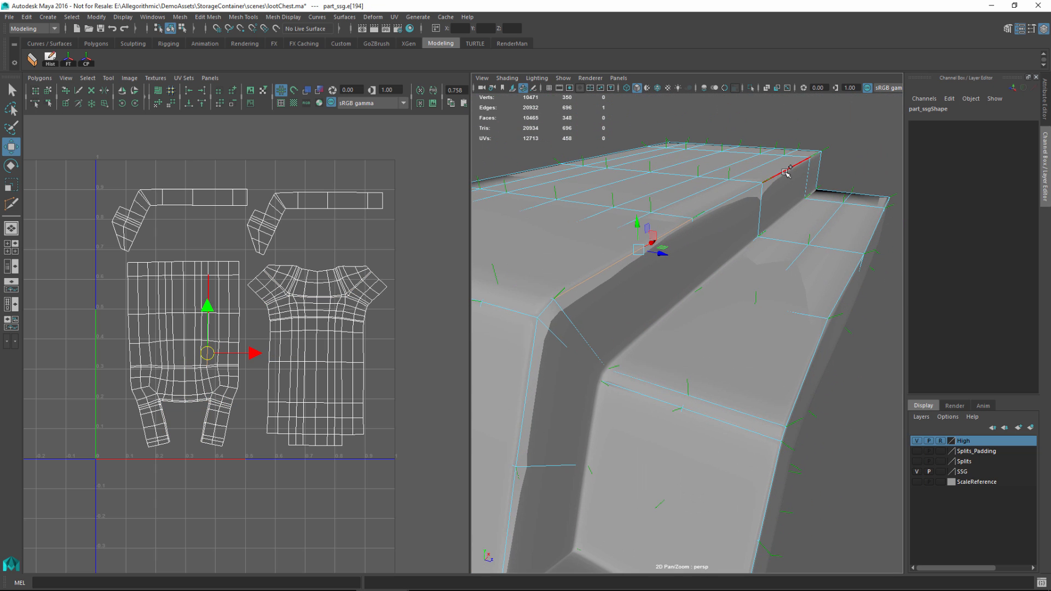
pyautogui.keyDown('shift'); pyautogui.doubleClick(787, 174); pyautogui.keyUp('shift')
pyautogui.keyDown('alt'); pyautogui.moveTo(657, 228); pyautogui.dragTo(718, 268, button='right'); pyautogui.keyUp('alt')
pyautogui.keyDown('alt'); pyautogui.moveTo(718, 268); pyautogui.dragTo(756, 250); pyautogui.keyUp('alt')
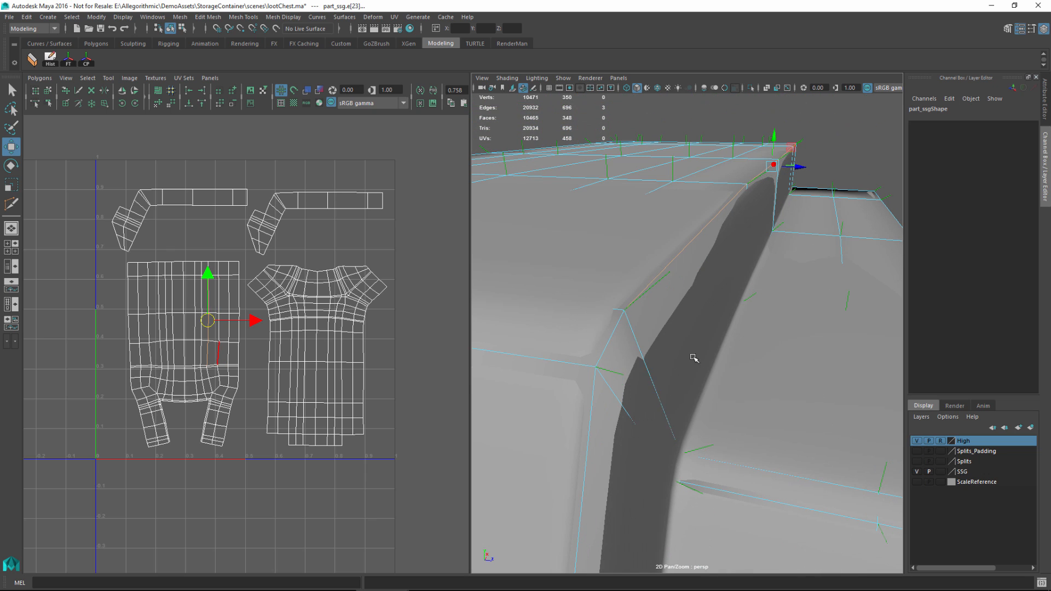
# Step: Examine in wireframe how the selected top edges of the low-poly mesh enclose the high-poly surface
pyautogui.press('4')
pyautogui.keyDown('alt'); pyautogui.moveTo(678, 350); pyautogui.dragTo(714, 301); pyautogui.keyUp('alt')
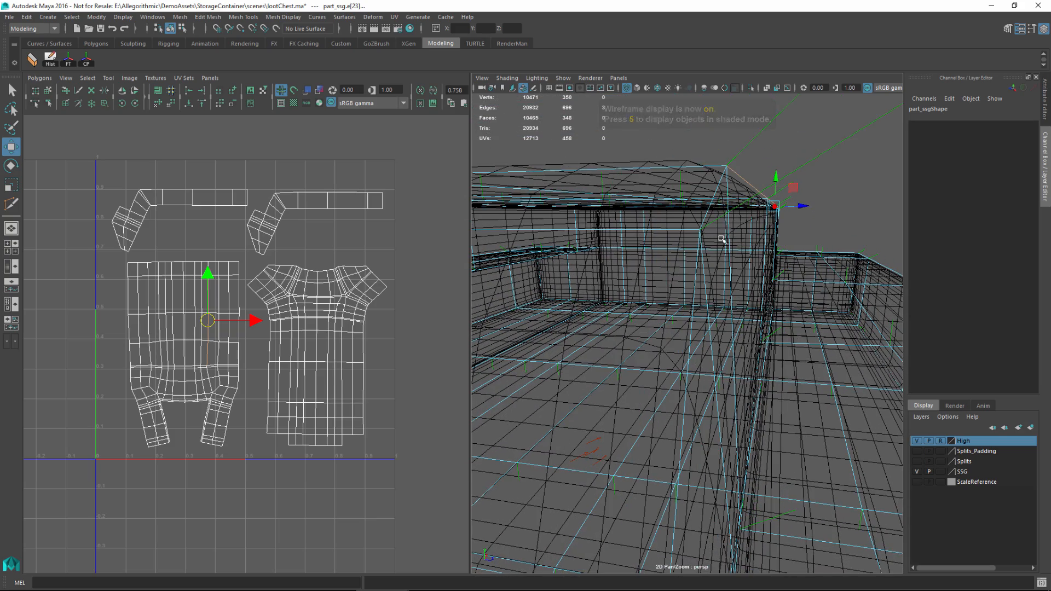
pyautogui.doubleClick(706, 166)
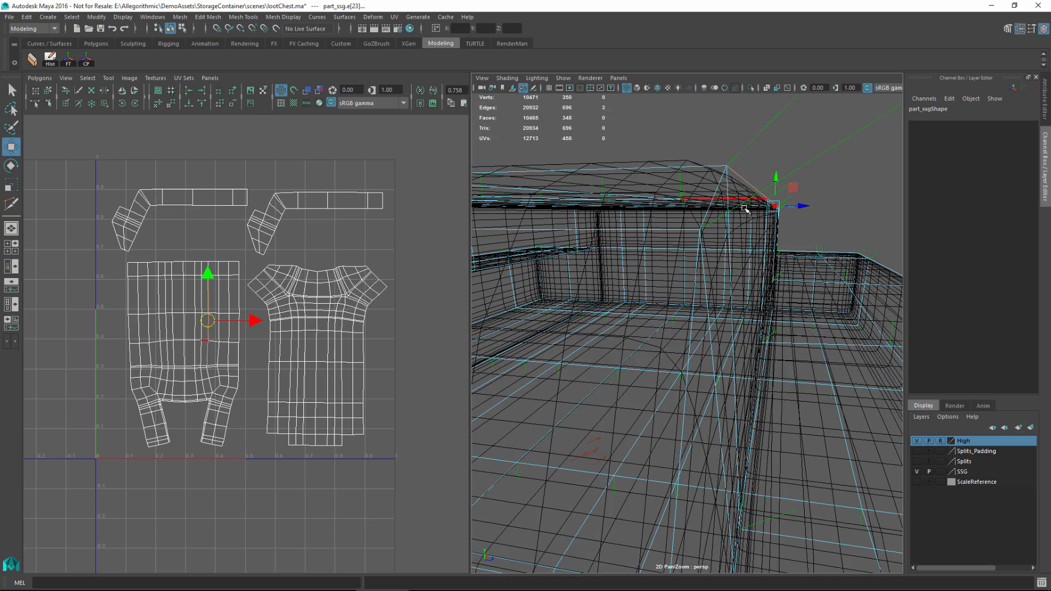
pyautogui.keyDown('alt'); pyautogui.moveTo(710, 181); pyautogui.dragTo(711, 250); pyautogui.keyUp('alt')
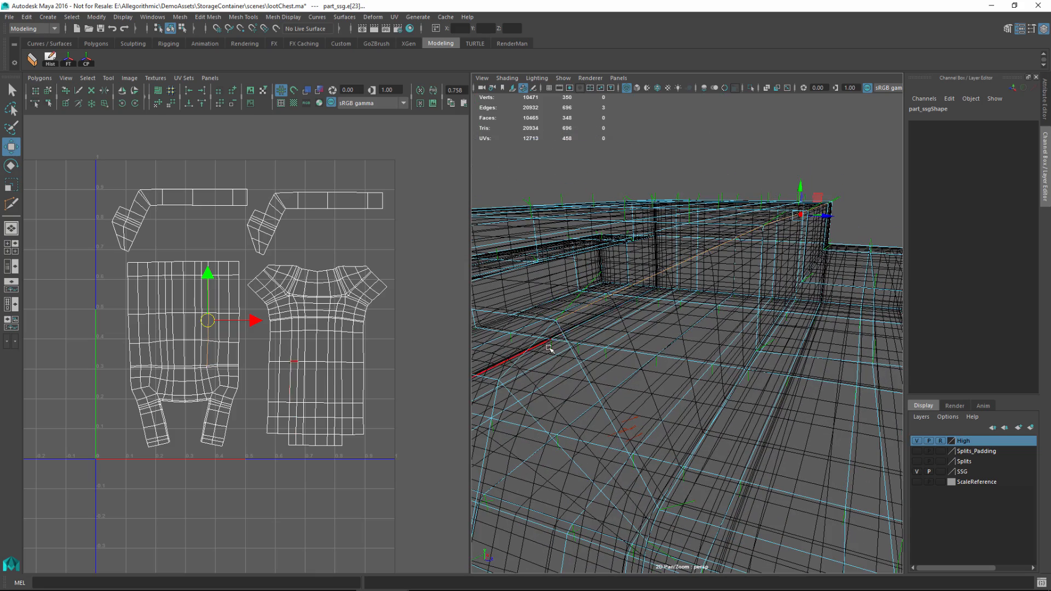
pyautogui.keyDown('alt'); pyautogui.moveTo(683, 272); pyautogui.dragTo(659, 247); pyautogui.keyUp('alt')
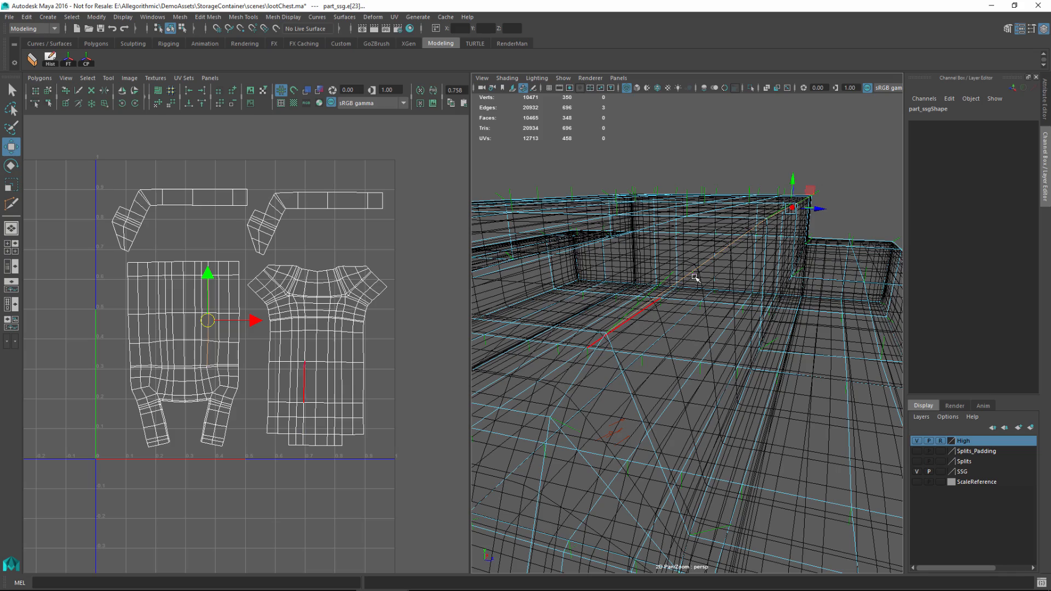
pyautogui.keyDown('alt'); pyautogui.moveTo(725, 308); pyautogui.dragTo(700, 343); pyautogui.keyUp('alt')
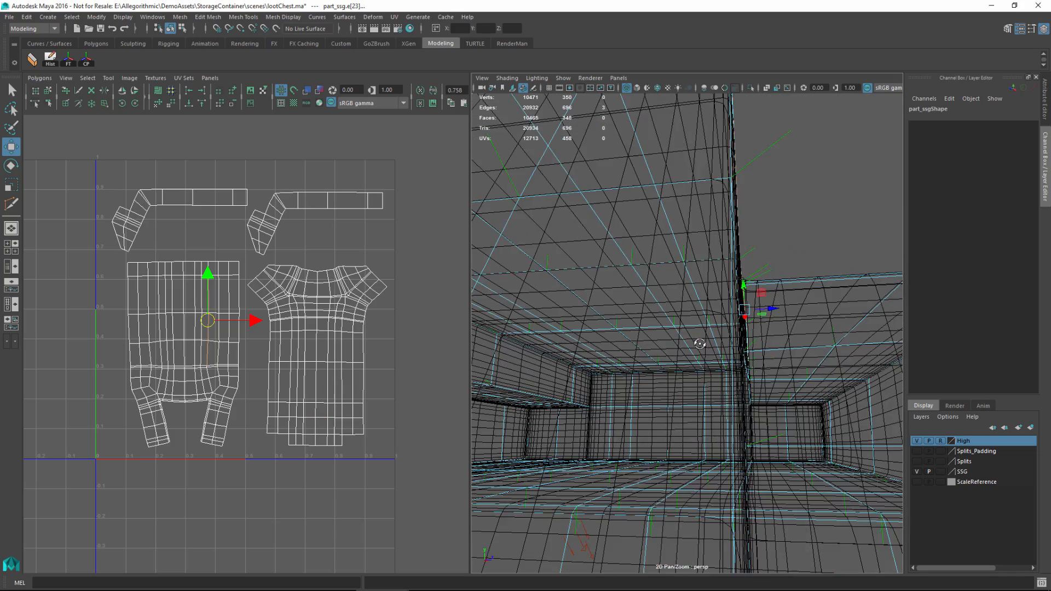
pyautogui.keyDown('alt'); pyautogui.moveTo(700, 343); pyautogui.dragTo(641, 345, button='right'); pyautogui.keyUp('alt')
pyautogui.keyDown('alt'); pyautogui.moveTo(640, 345); pyautogui.dragTo(792, 206); pyautogui.keyUp('alt')
# Step: Hide the High layer, return to shaded display and select the whole part_ssg mesh in object mode
pyautogui.click(918, 440)
pyautogui.moveTo(854, 404)
pyautogui.keyDown('alt'); pyautogui.mouseDown()
pyautogui.moveTo(812, 345)
pyautogui.moveTo(814, 354)
pyautogui.mouseUp(); pyautogui.keyUp('alt')
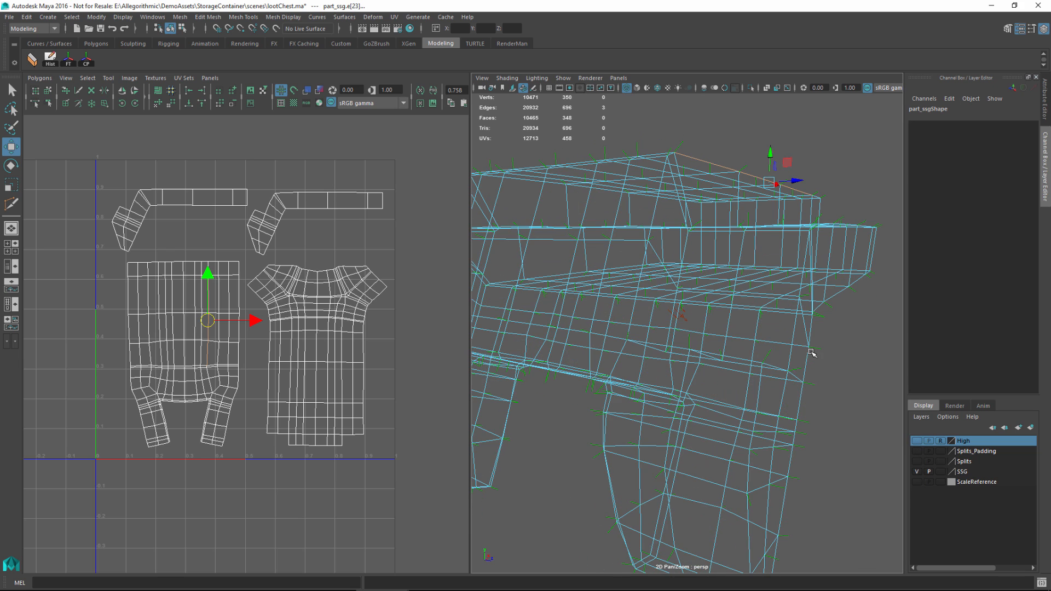
pyautogui.press('5')
pyautogui.keyDown('alt'); pyautogui.moveTo(740, 260); pyautogui.dragTo(742, 292); pyautogui.keyUp('alt')
pyautogui.keyDown('alt'); pyautogui.moveTo(742, 292); pyautogui.dragTo(718, 287, button='right'); pyautogui.keyUp('alt')
pyautogui.keyDown('alt'); pyautogui.moveTo(719, 286); pyautogui.dragTo(726, 299); pyautogui.keyUp('alt')
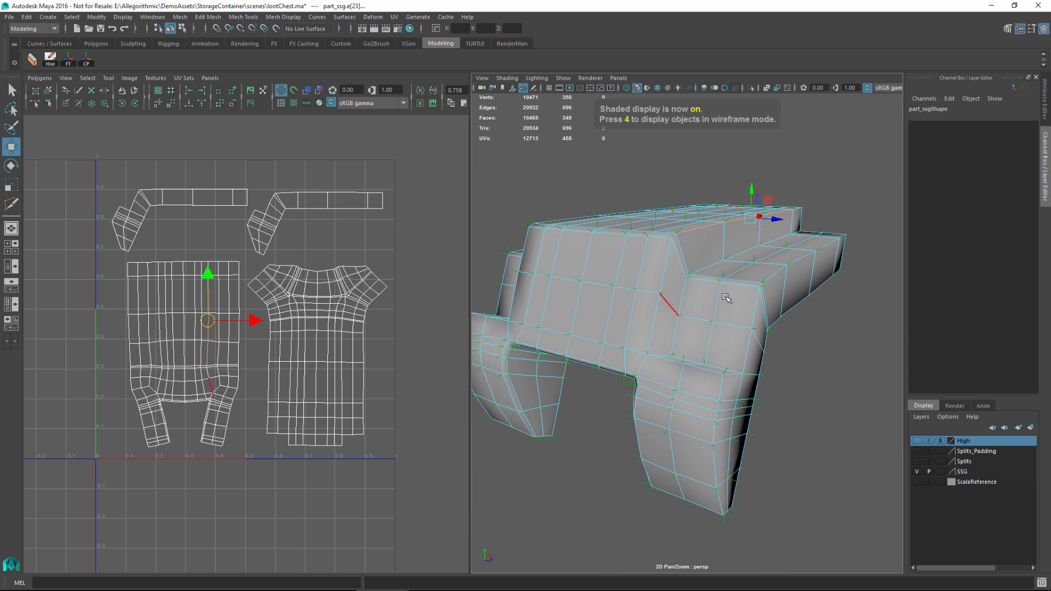
pyautogui.moveTo(699, 248); pyautogui.dragTo(749, 233, button='right')
pyautogui.keyDown('alt'); pyautogui.moveTo(747, 346); pyautogui.dragTo(763, 349, button='middle'); pyautogui.keyUp('alt')
pyautogui.keyDown('alt'); pyautogui.moveTo(763, 349); pyautogui.dragTo(780, 313, button='right'); pyautogui.keyUp('alt')
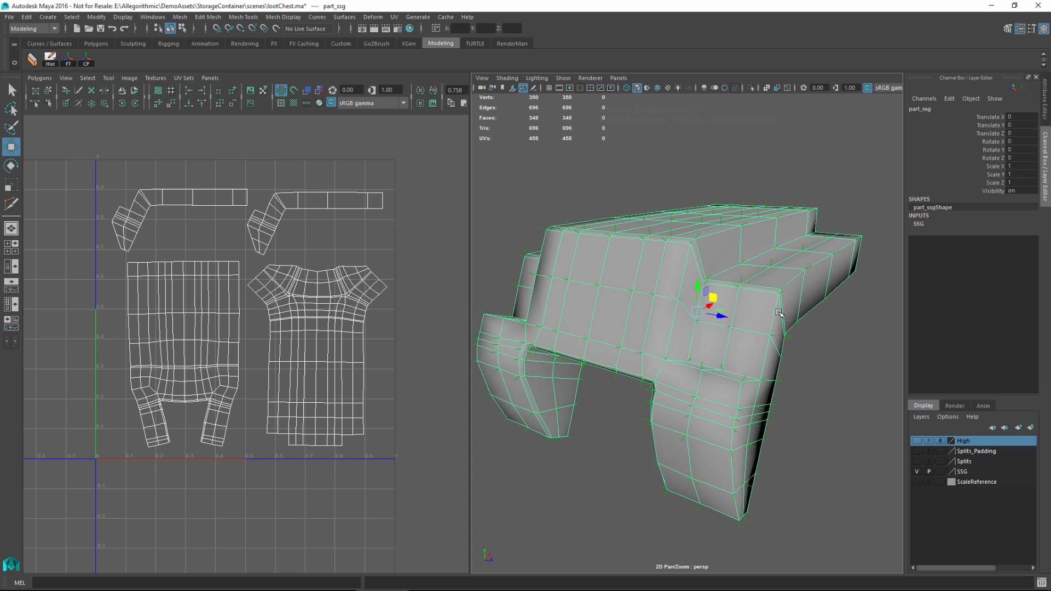
pyautogui.moveTo(706, 316)
pyautogui.keyDown('alt'); pyautogui.mouseDown()
pyautogui.moveTo(739, 331)
pyautogui.moveTo(747, 320)
pyautogui.mouseUp(); pyautogui.keyUp('alt')
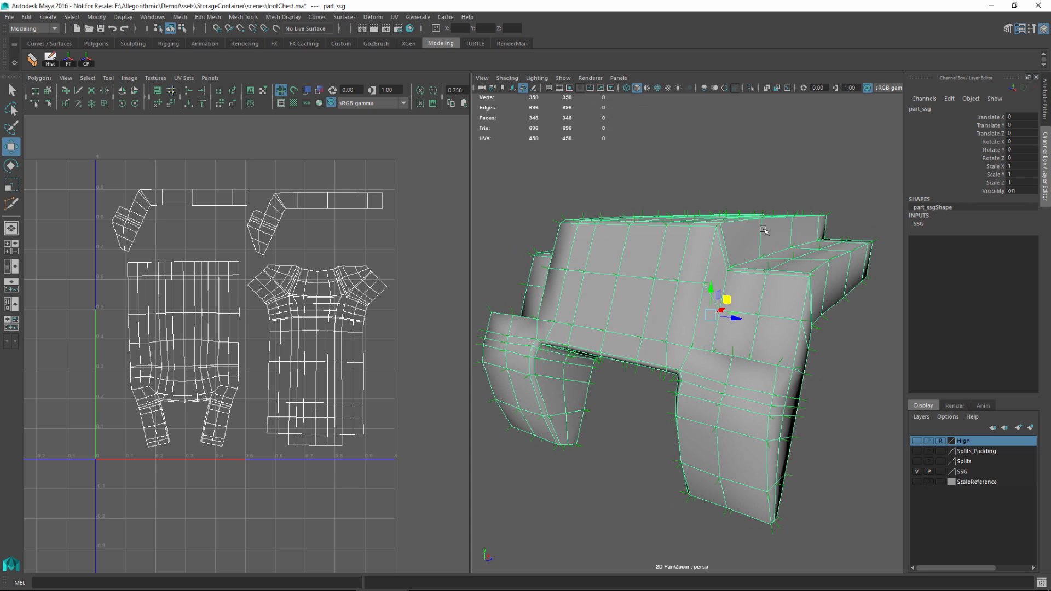
pyautogui.keyDown('alt'); pyautogui.moveTo(750, 290); pyautogui.dragTo(761, 328); pyautogui.keyUp('alt')
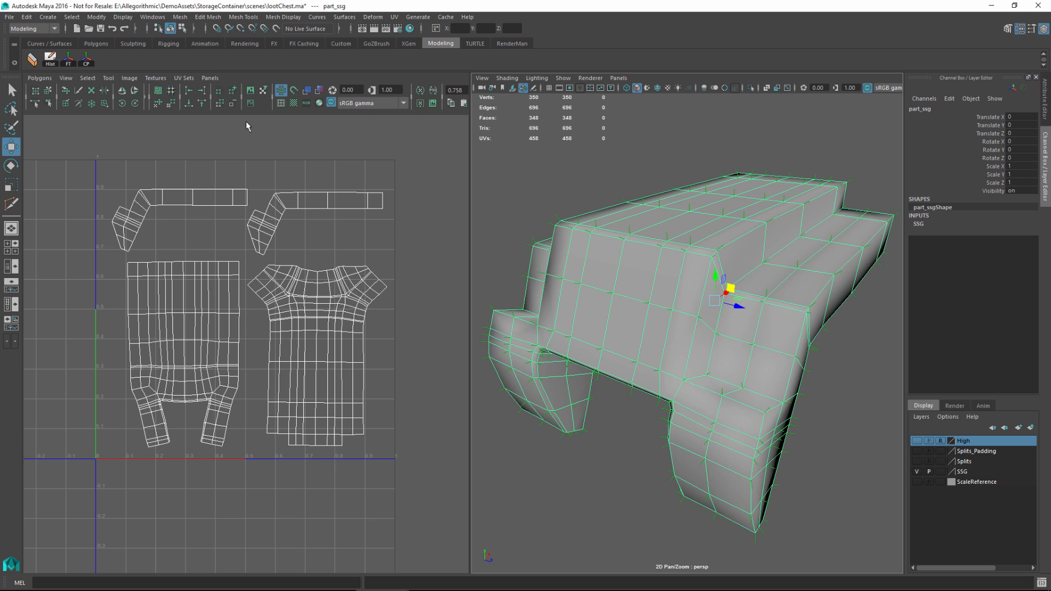
# Step: Set up an FBX export of the selected mesh with part_ssg.fbx in the meshes folder as the target file
pyautogui.click(9, 17)
pyautogui.click(45, 151)
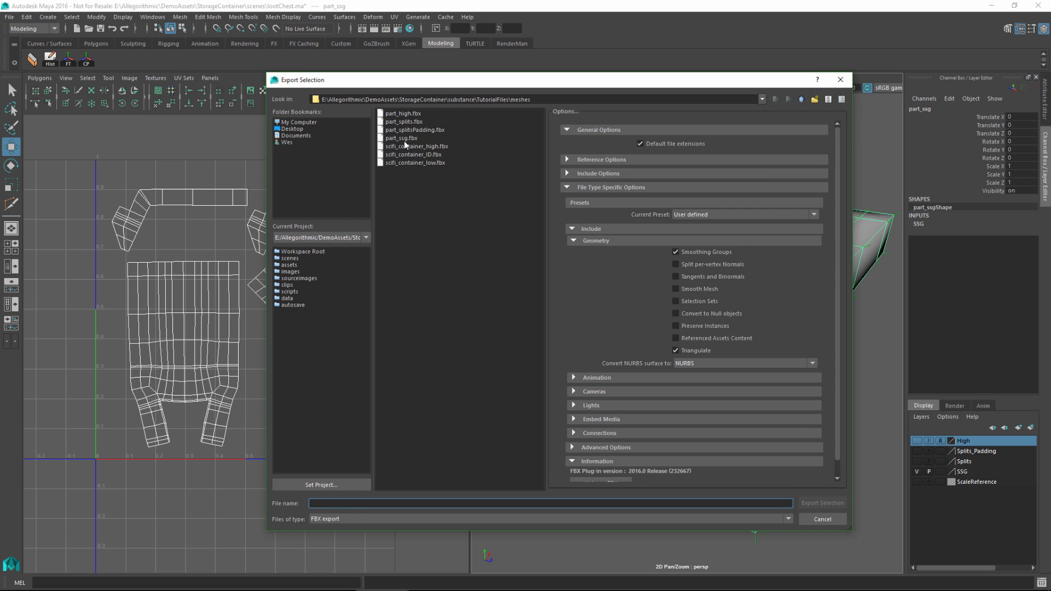
pyautogui.click(404, 139)
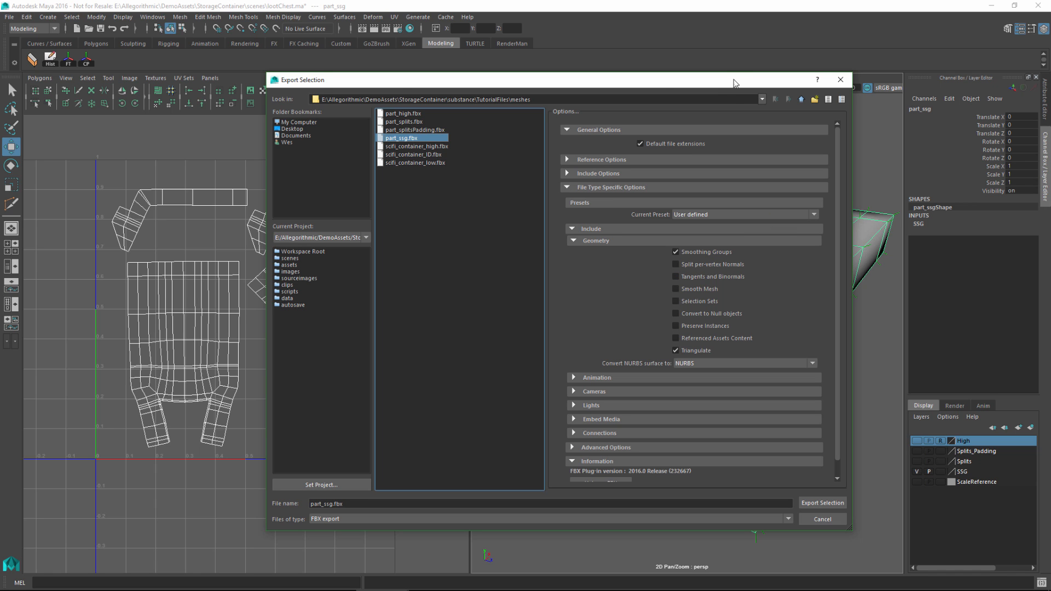
pyautogui.moveTo(736, 82); pyautogui.dragTo(537, 83)
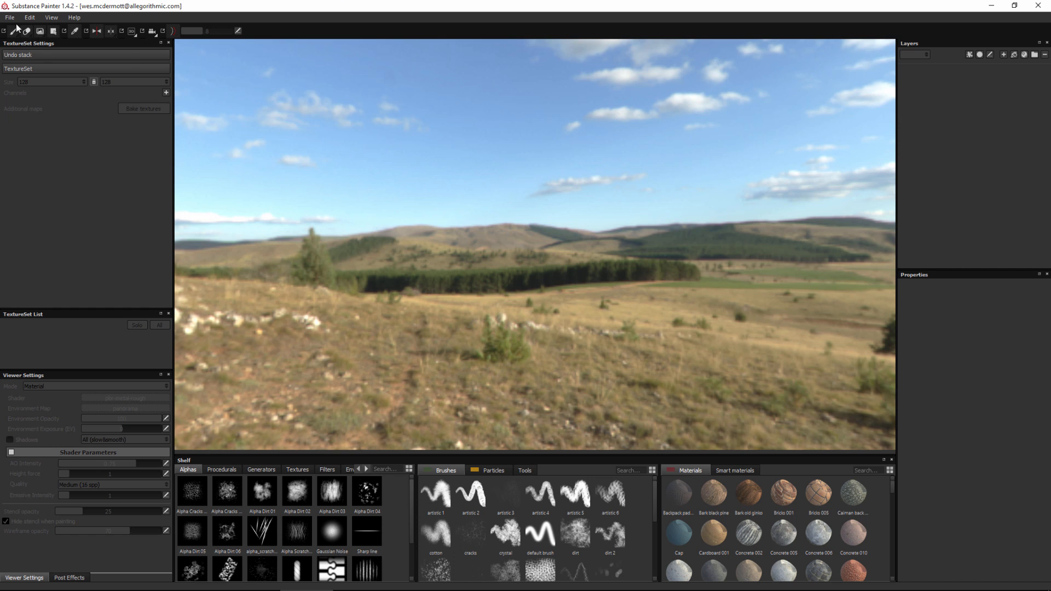
# Step: Switch to Substance Painter and start a new project with part_ssg.fbx as its mesh
pyautogui.click(10, 17)
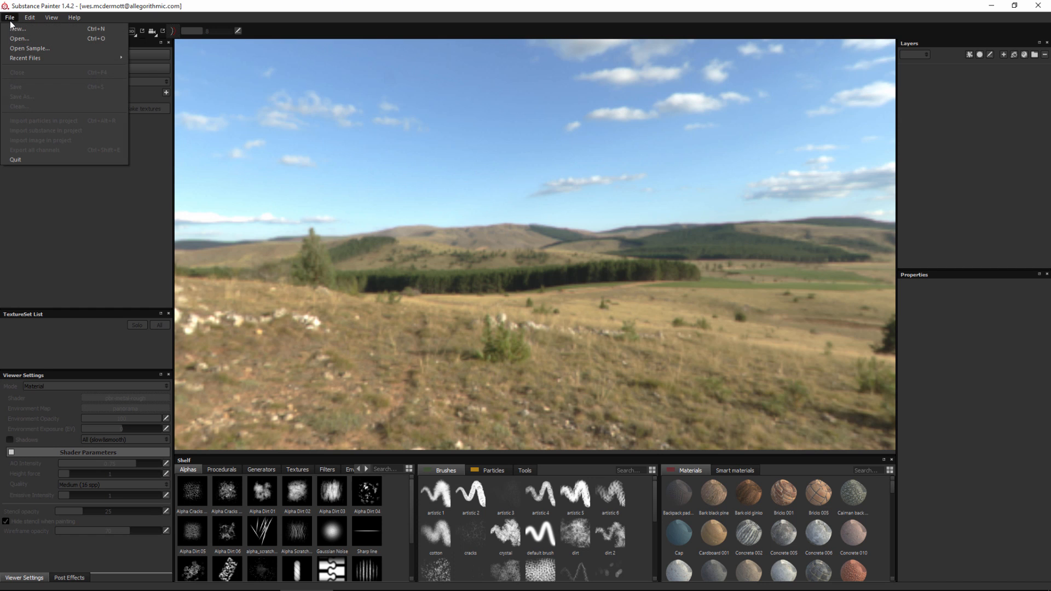
pyautogui.click(22, 28)
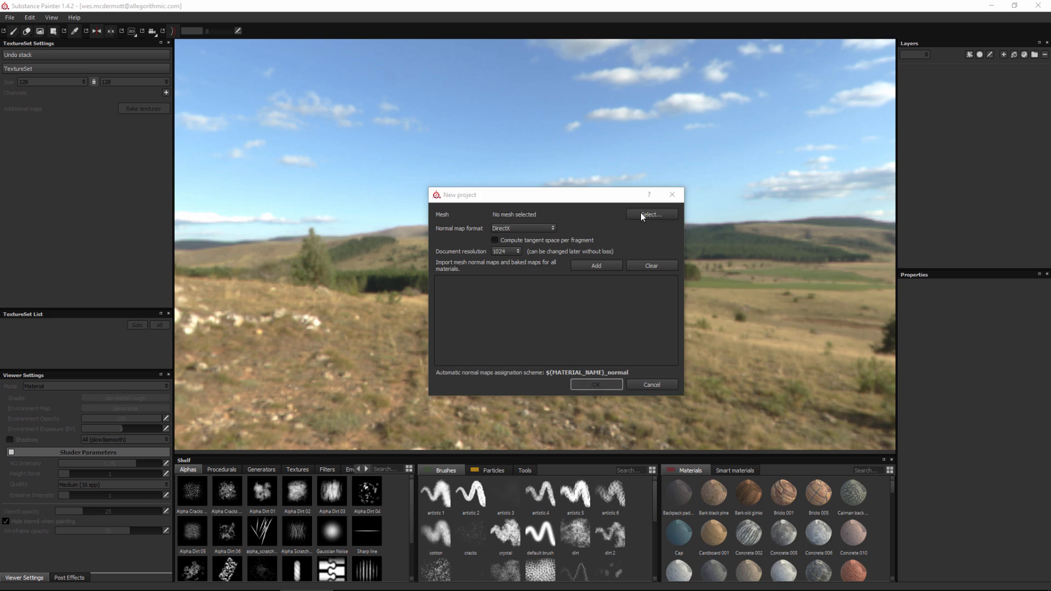
pyautogui.click(641, 214)
pyautogui.click(596, 262)
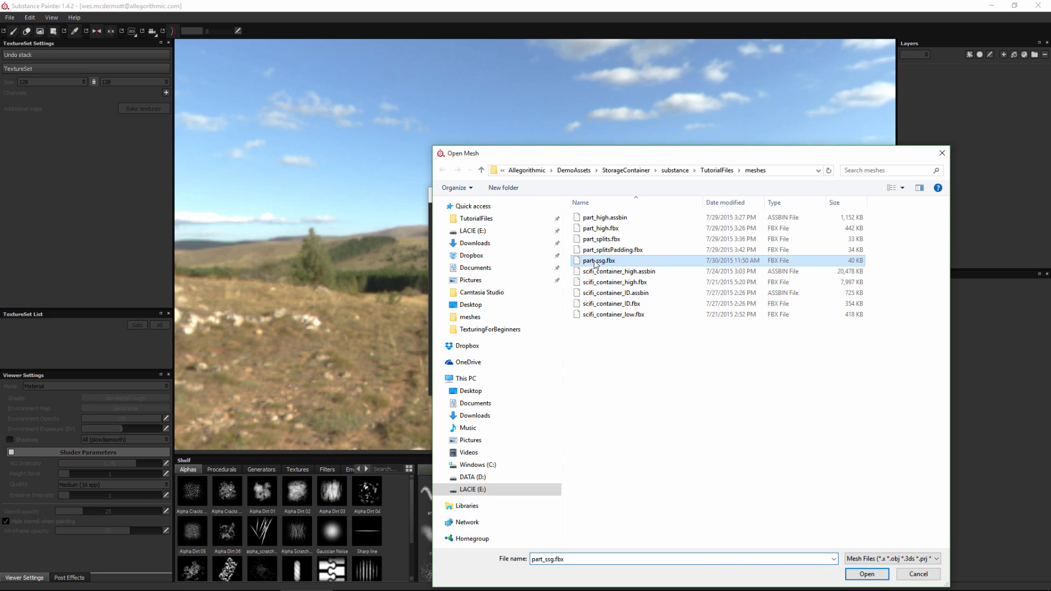
pyautogui.click(867, 574)
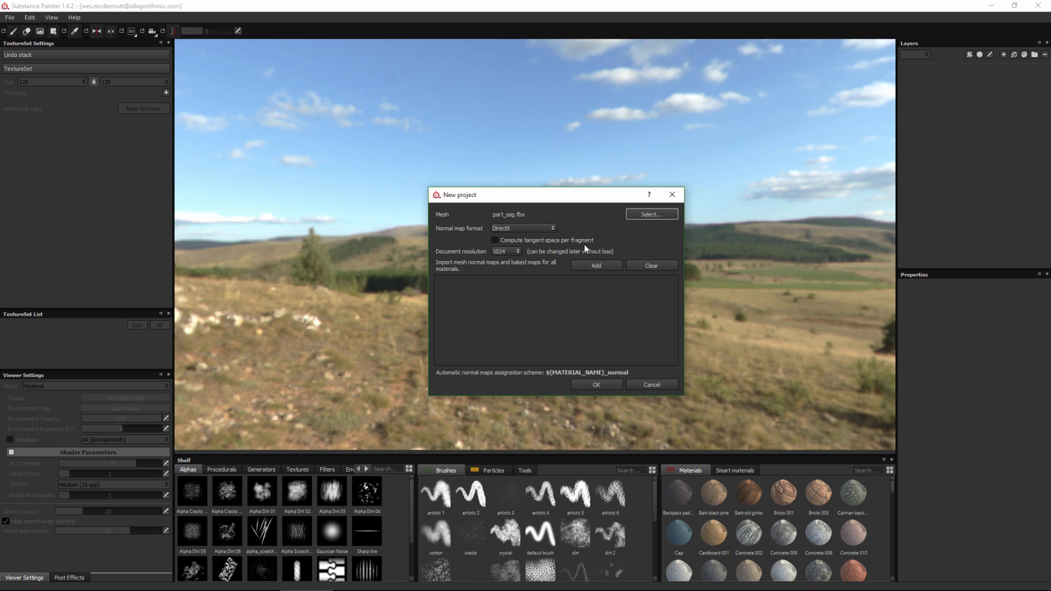
# Step: Enable tangent space computation per fragment, set the document resolution to 2048 and create the project
pyautogui.click(504, 241)
pyautogui.click(506, 251)
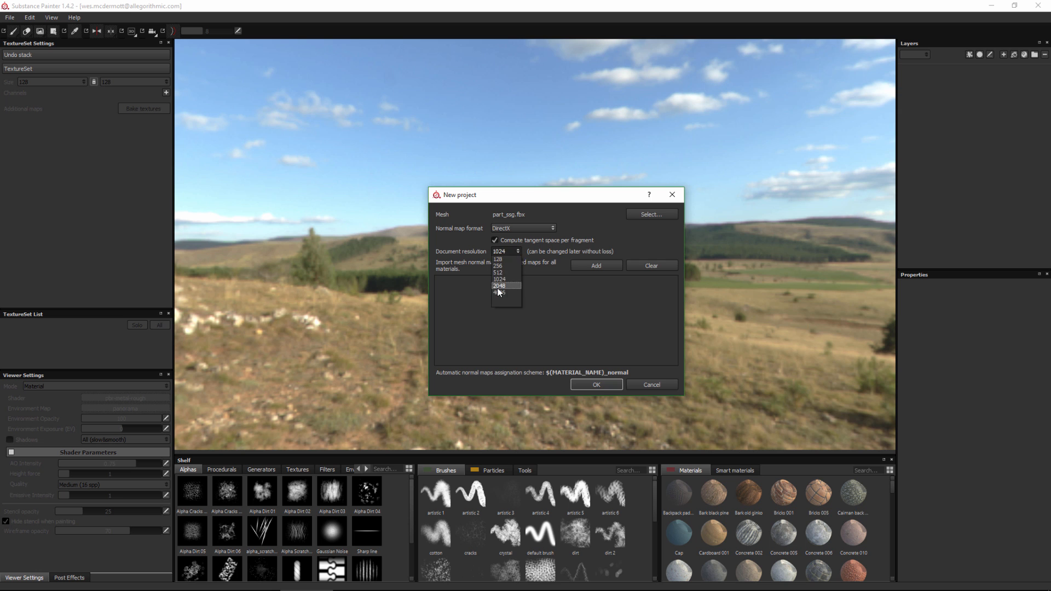
pyautogui.click(501, 295)
pyautogui.click(594, 383)
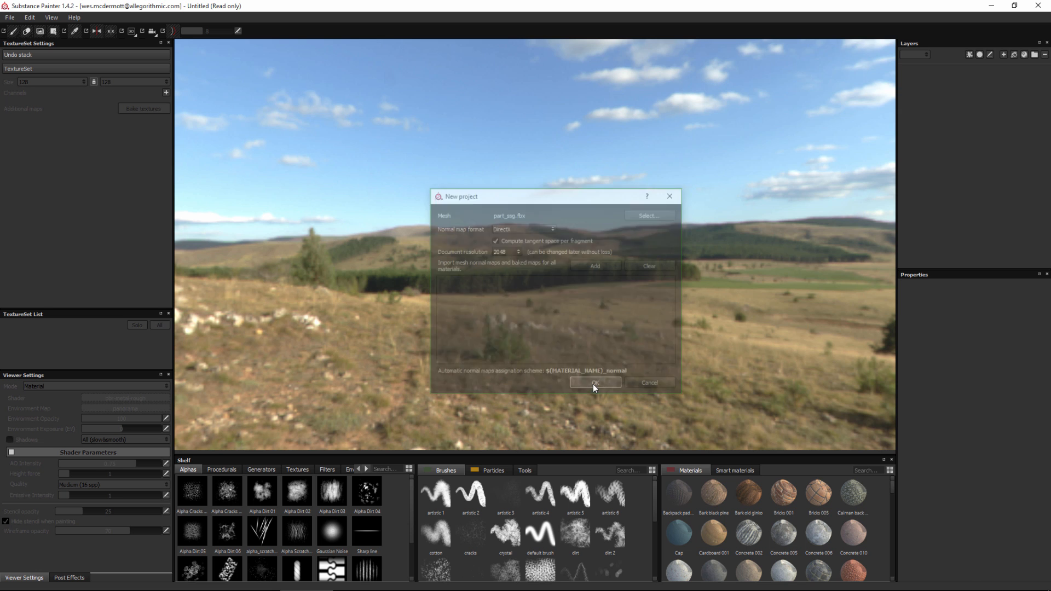
# Step: Set the environment opacity to 0 and open the texture baking settings
pyautogui.keyDown('alt'); pyautogui.moveTo(525, 137); pyautogui.dragTo(586, 225); pyautogui.keyUp('alt')
pyautogui.moveTo(153, 419); pyautogui.dragTo(82, 419)
pyautogui.click(145, 154)
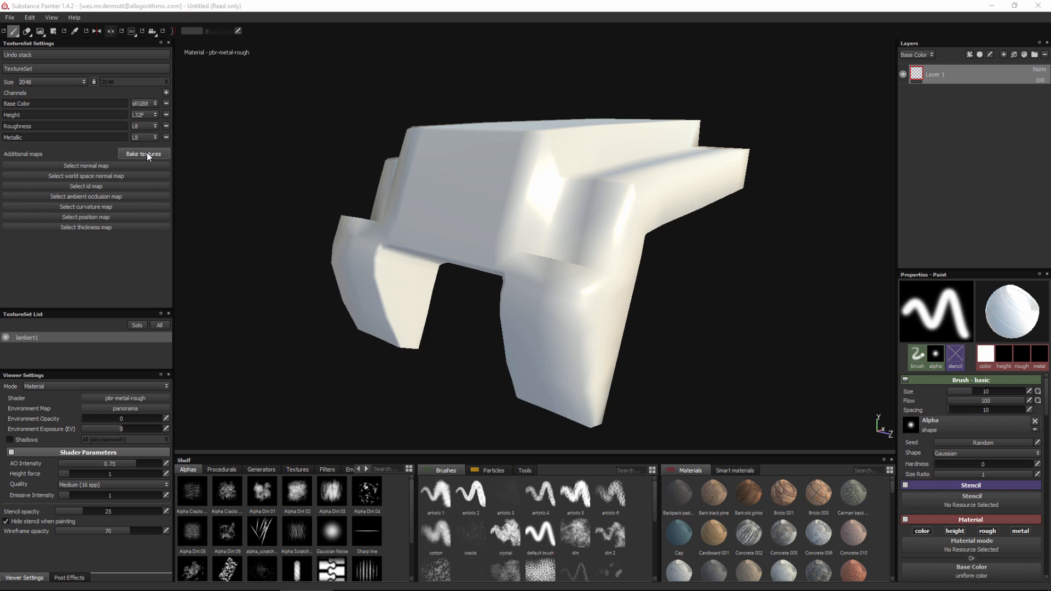
# Step: Deselect all additional maps and set the bake output size to 2048x2048
pyautogui.click(447, 143)
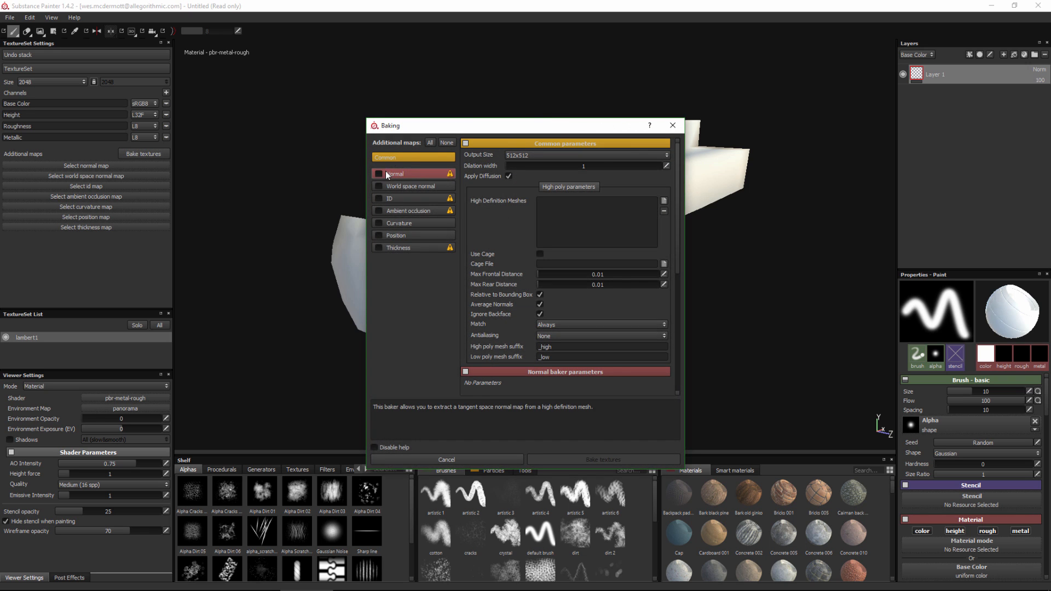
pyautogui.click(512, 155)
pyautogui.click(516, 204)
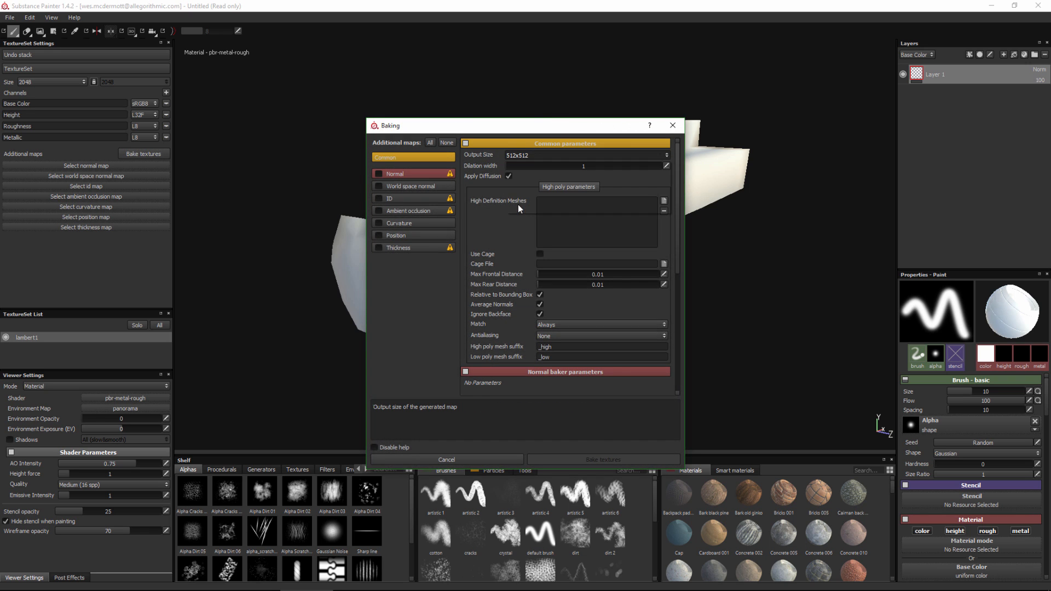
# Step: Load part_high.fbx from the meshes folder as the high definition mesh for baking
pyautogui.click(664, 201)
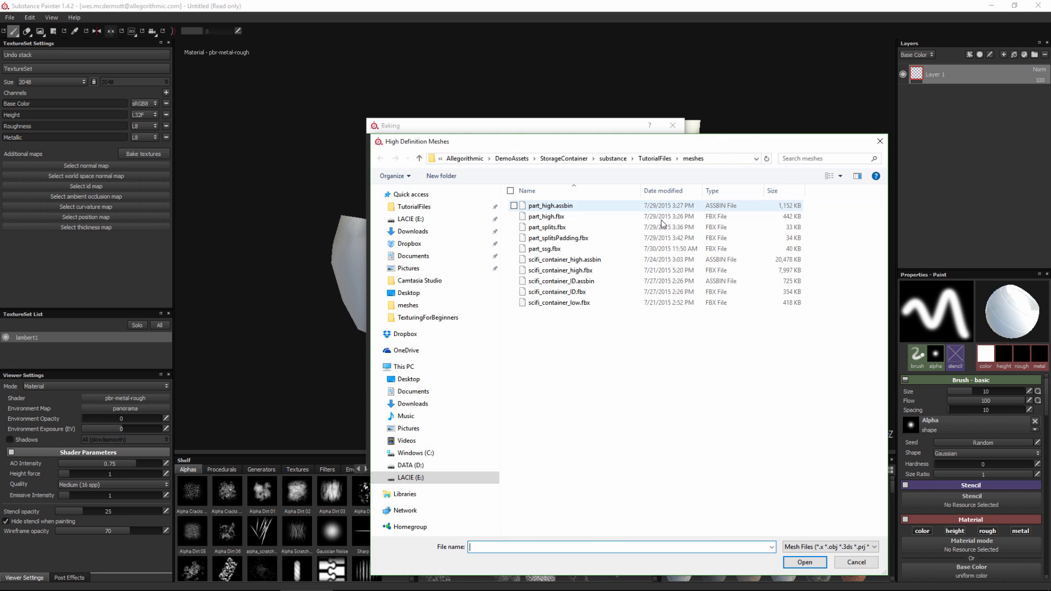
pyautogui.click(547, 217)
pyautogui.click(805, 562)
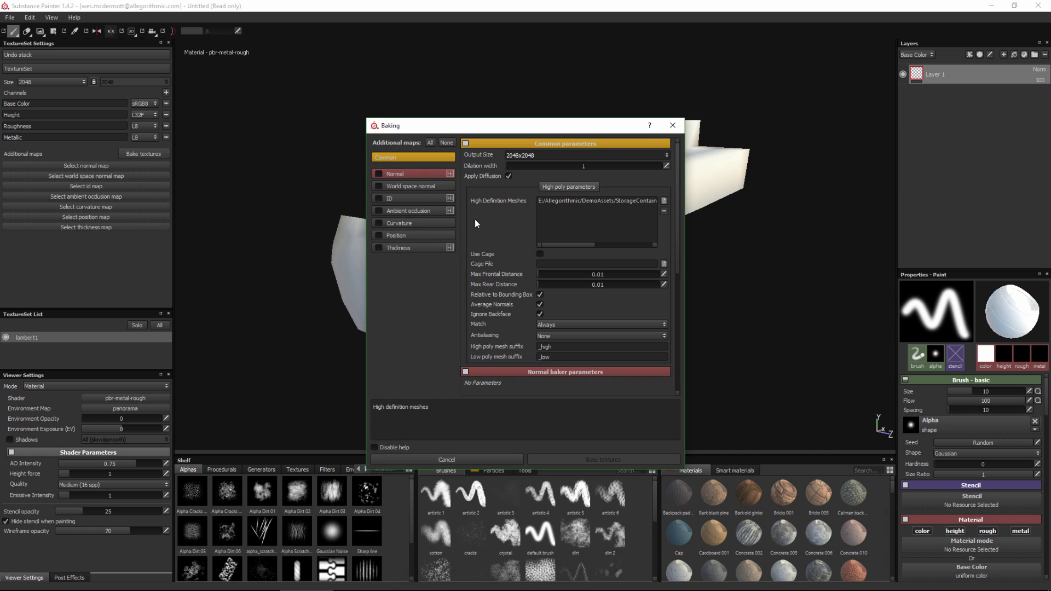
# Step: Enable the normal map, check the common parameters, bake the textures and dismiss the finished bake
pyautogui.click(395, 174)
pyautogui.click(379, 174)
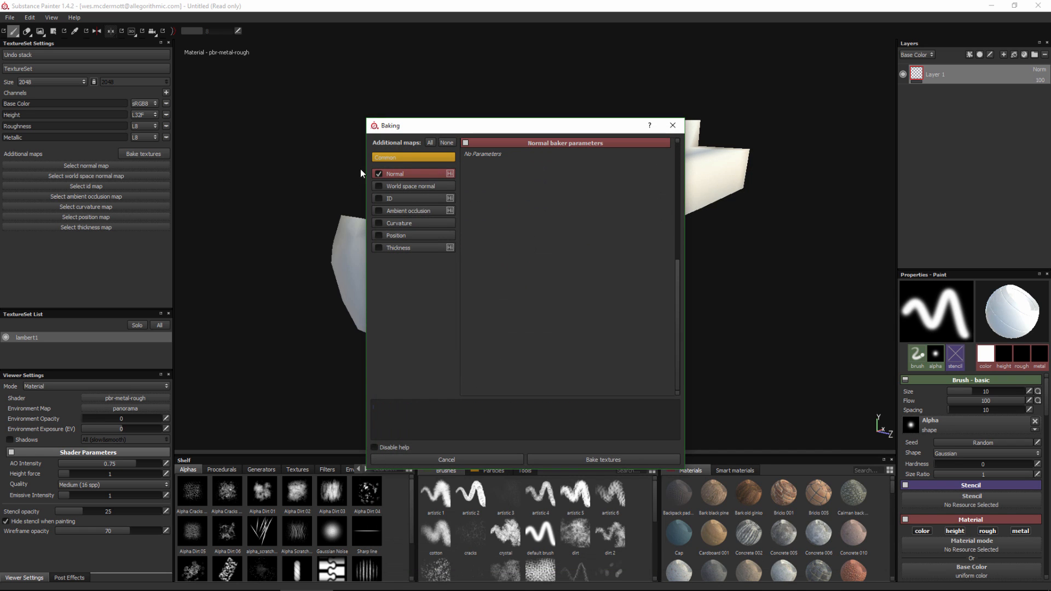
pyautogui.click(414, 157)
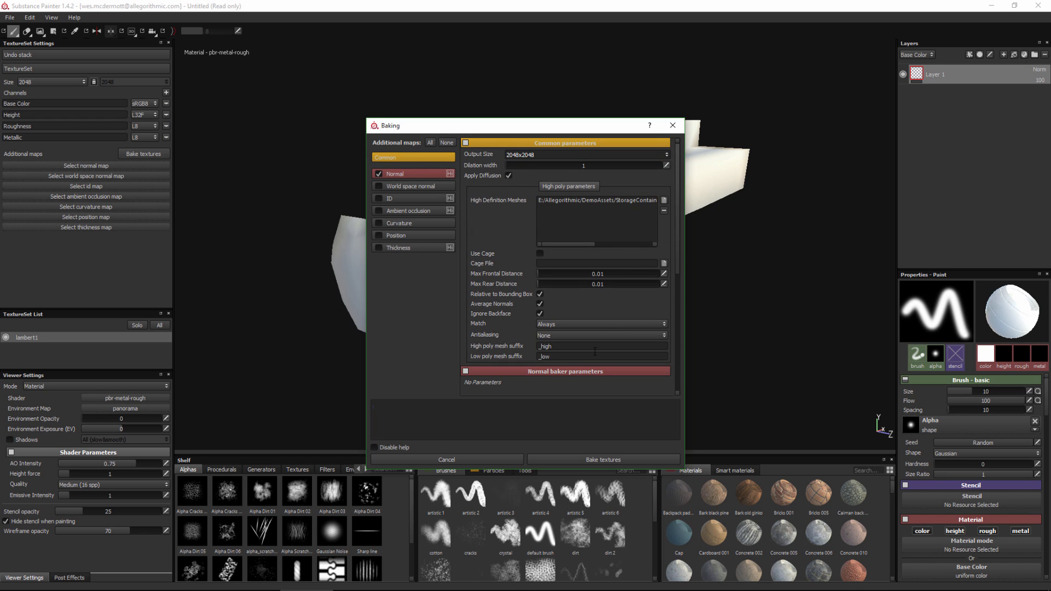
pyautogui.click(618, 461)
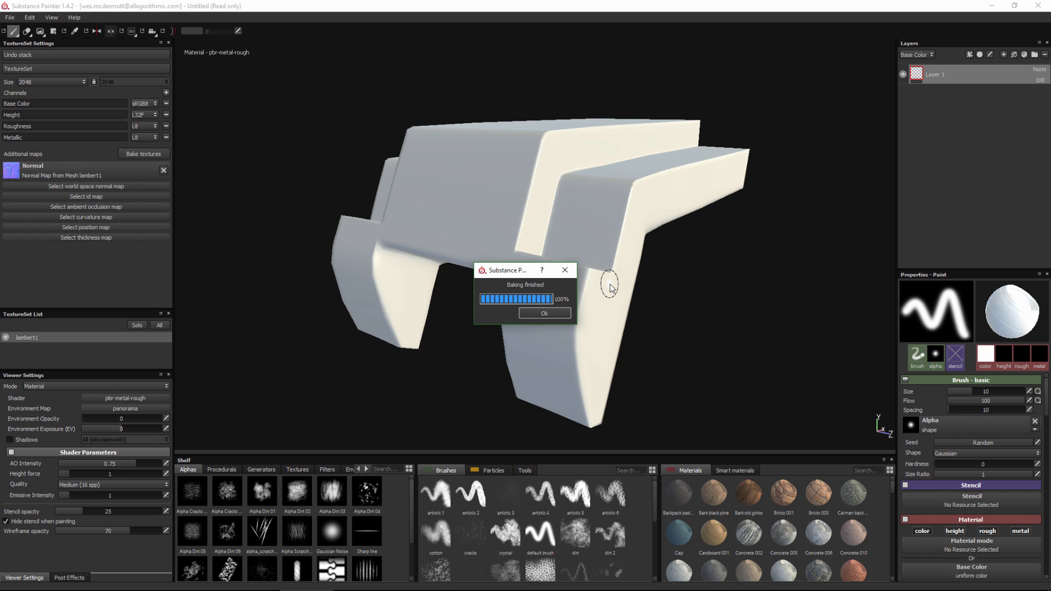
pyautogui.press('Return')
# Step: Examine the baked shading under rotated lighting and look at the baked normal map among the shelf textures
pyautogui.keyDown('shift'); pyautogui.moveTo(545, 266); pyautogui.dragTo(640, 273, button='right'); pyautogui.keyUp('shift')
pyautogui.keyDown('alt'); pyautogui.moveTo(601, 201); pyautogui.dragTo(586, 273); pyautogui.keyUp('alt')
pyautogui.click(296, 471)
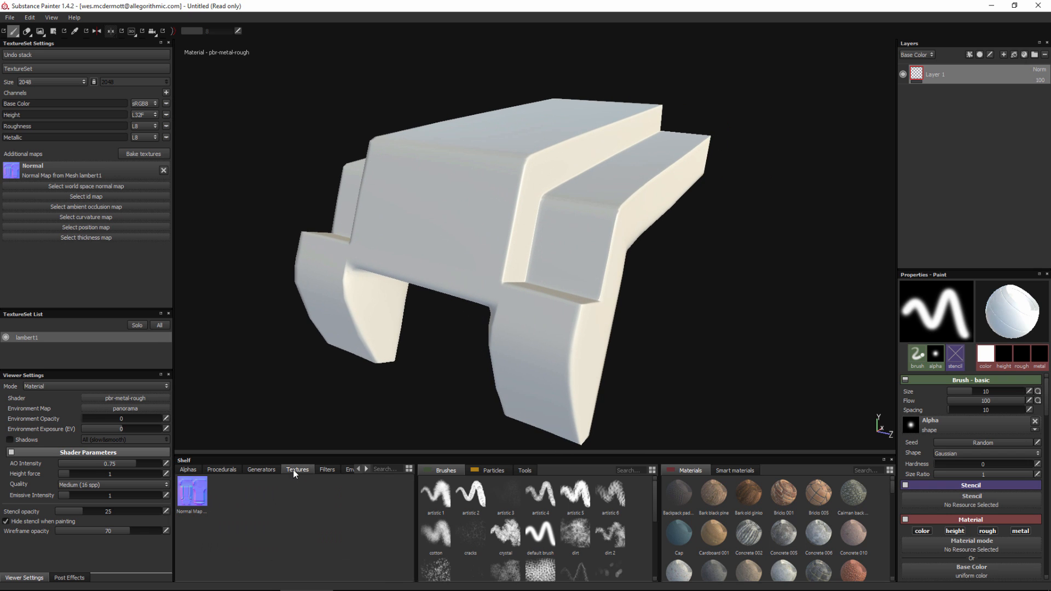
pyautogui.moveTo(193, 485)
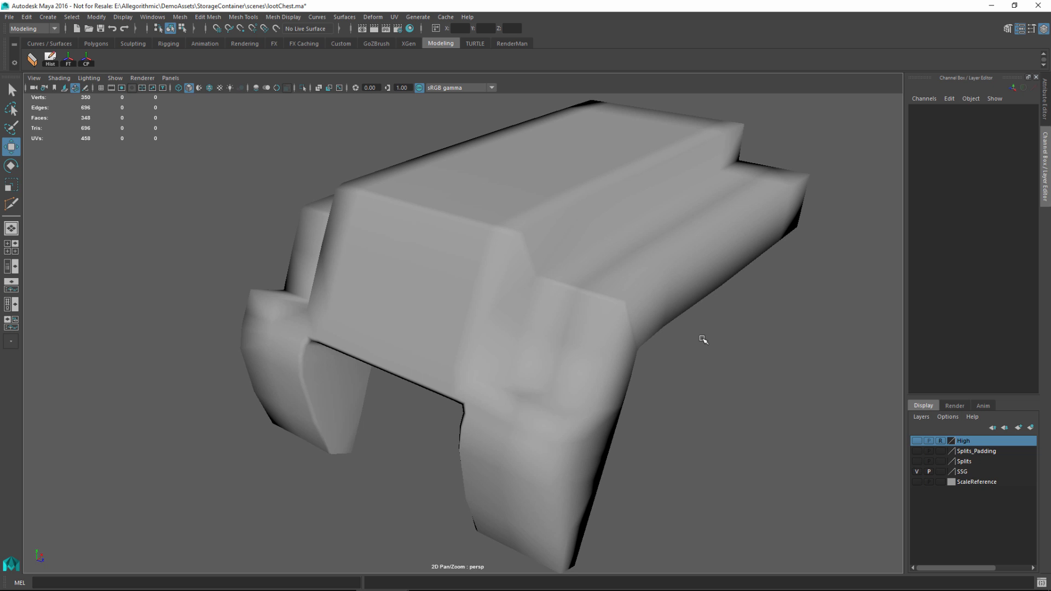
# Step: Switch to Maya and examine the shading of the low-poly part from several angles
pyautogui.keyDown('alt'); pyautogui.moveTo(617, 347); pyautogui.dragTo(634, 396); pyautogui.keyUp('alt')
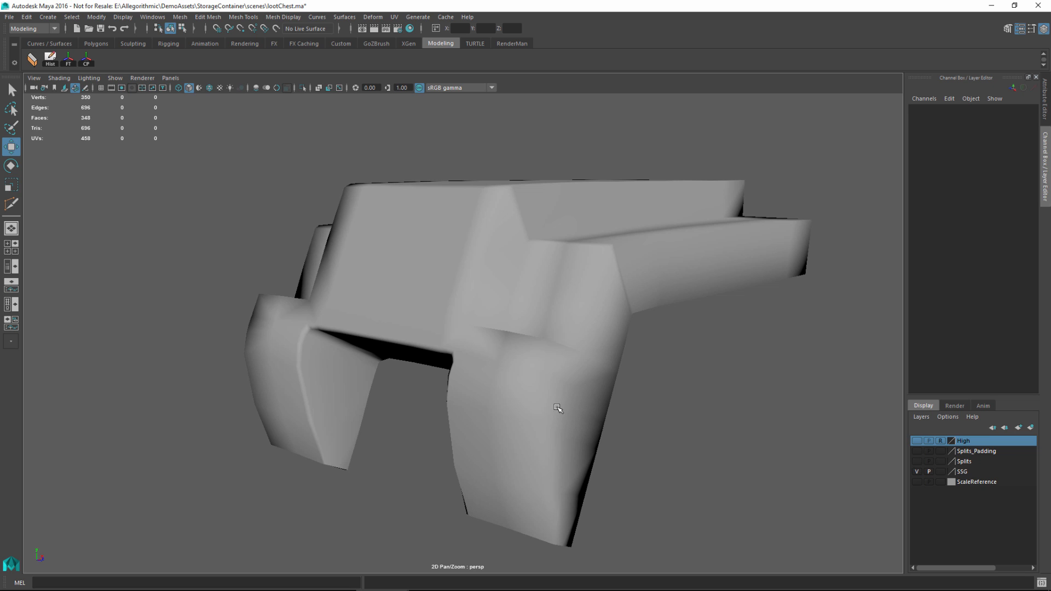
pyautogui.keyDown('alt'); pyautogui.moveTo(587, 270); pyautogui.dragTo(596, 286); pyautogui.keyUp('alt')
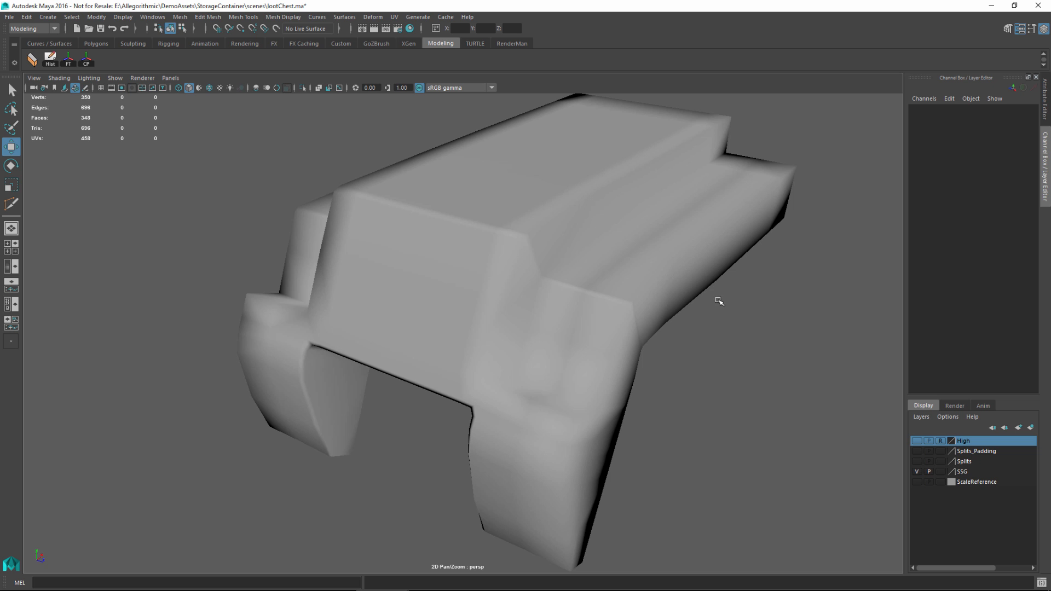
pyautogui.moveTo(722, 322)
pyautogui.keyDown('alt'); pyautogui.mouseDown()
pyautogui.moveTo(680, 305)
pyautogui.moveTo(726, 314)
pyautogui.mouseUp(); pyautogui.keyUp('alt')
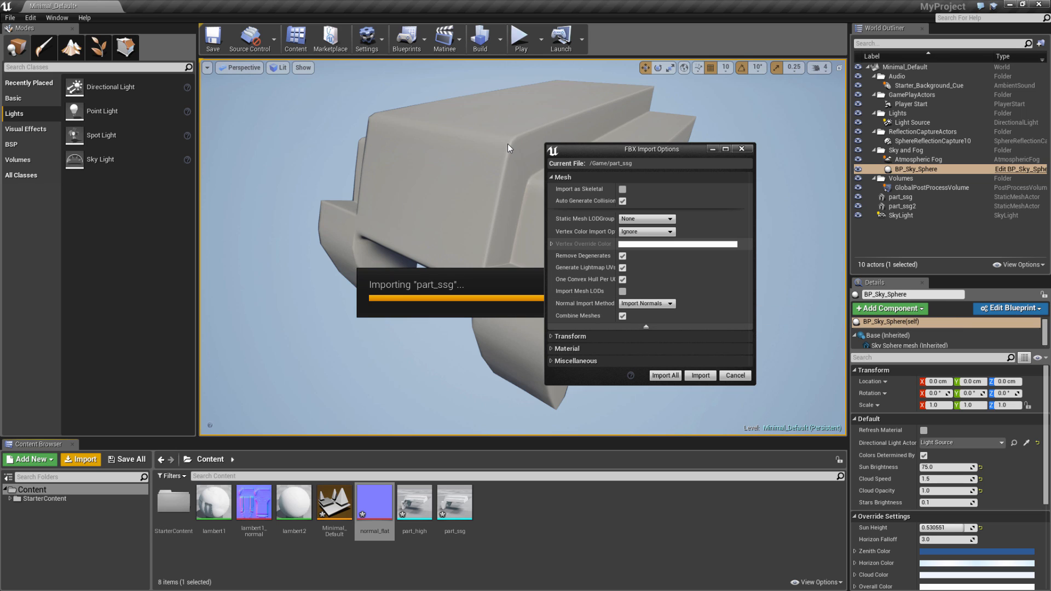
# Step: Switch to Unreal Engine, cancel the pending FBX import of part_ssg and view the part in the level
pyautogui.click(735, 376)
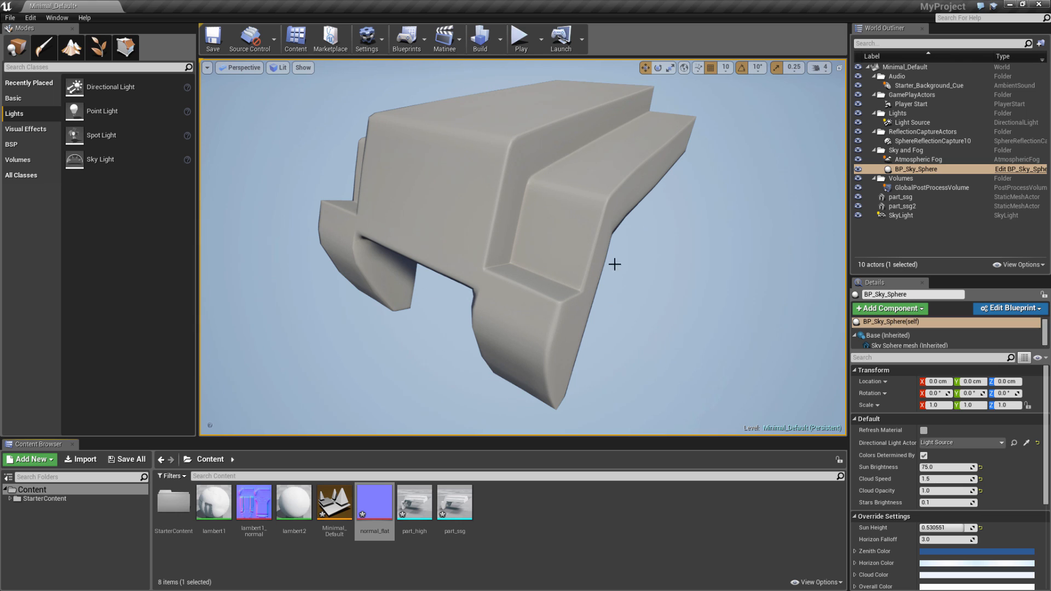
pyautogui.keyDown('alt'); pyautogui.moveTo(557, 246); pyautogui.dragTo(427, 243); pyautogui.keyUp('alt')
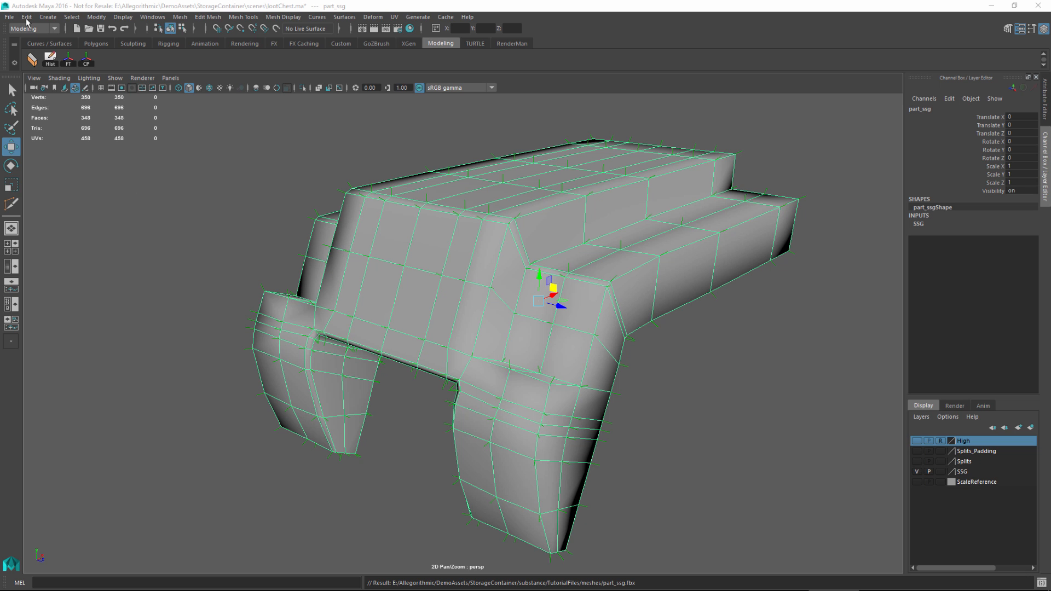
# Step: Switch to Maya and set up an export of the selected mesh with part_ssg.fbx as the target file
pyautogui.click(9, 17)
pyautogui.click(76, 150)
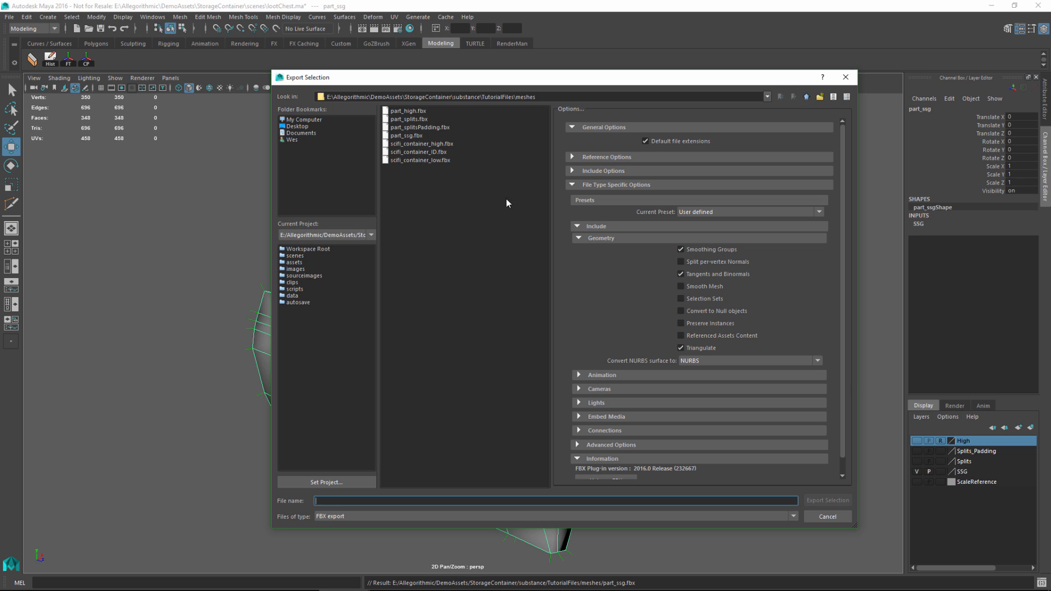
pyautogui.click(408, 136)
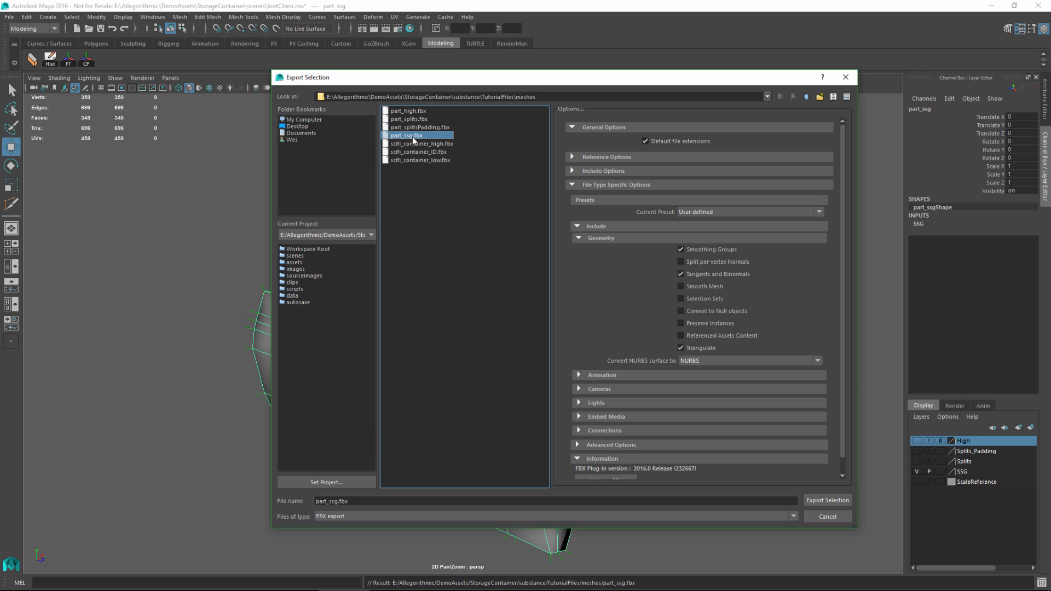
pyautogui.moveTo(655, 86); pyautogui.dragTo(416, 87)
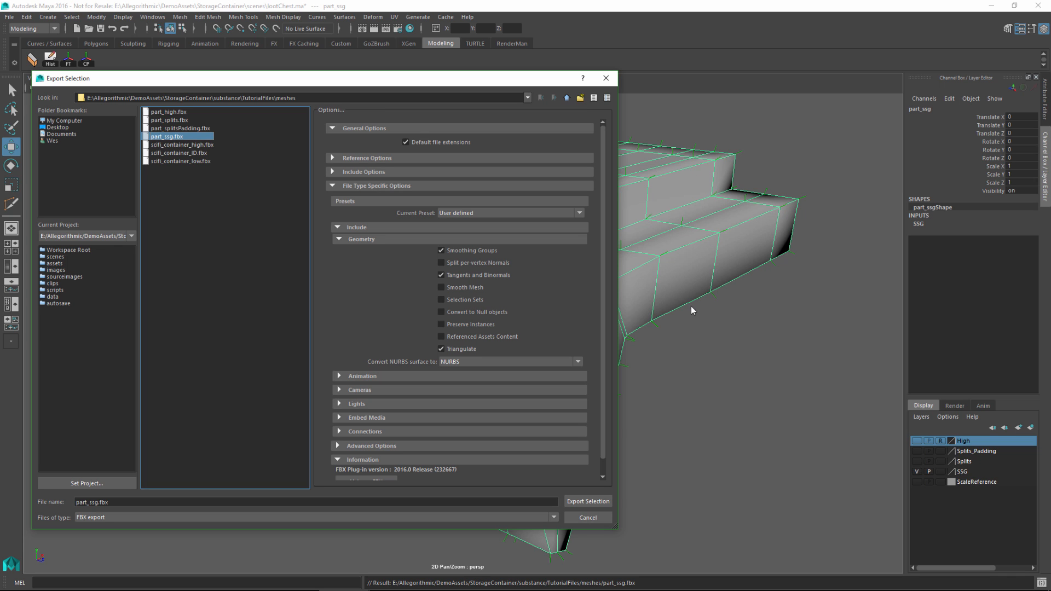
pyautogui.moveTo(499, 82); pyautogui.dragTo(619, 73)
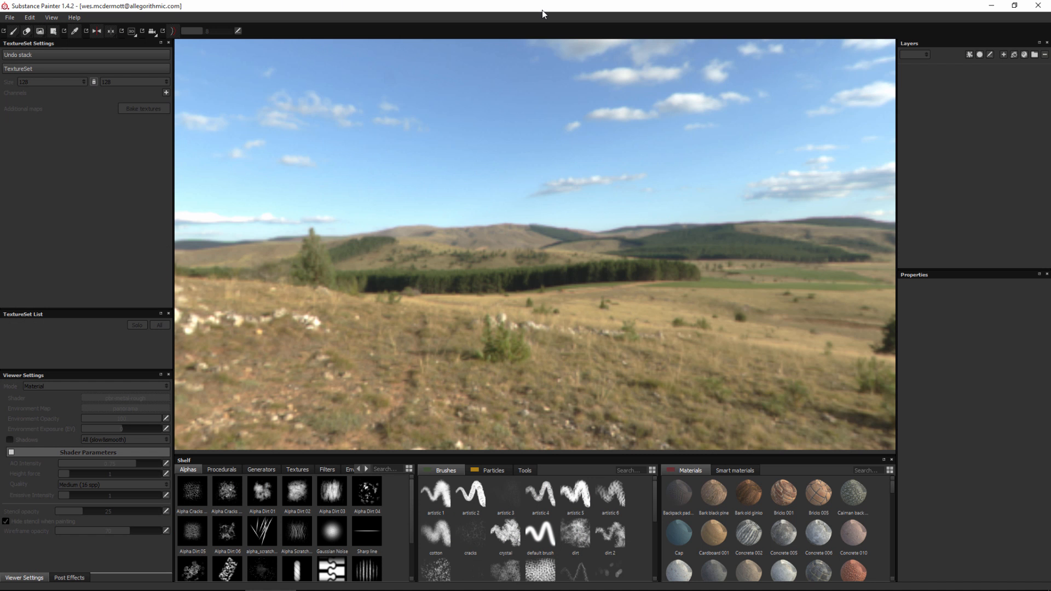
# Step: Switch to Substance Painter and start a new project with the re-exported part_ssg.fbx as its mesh
pyautogui.click(10, 18)
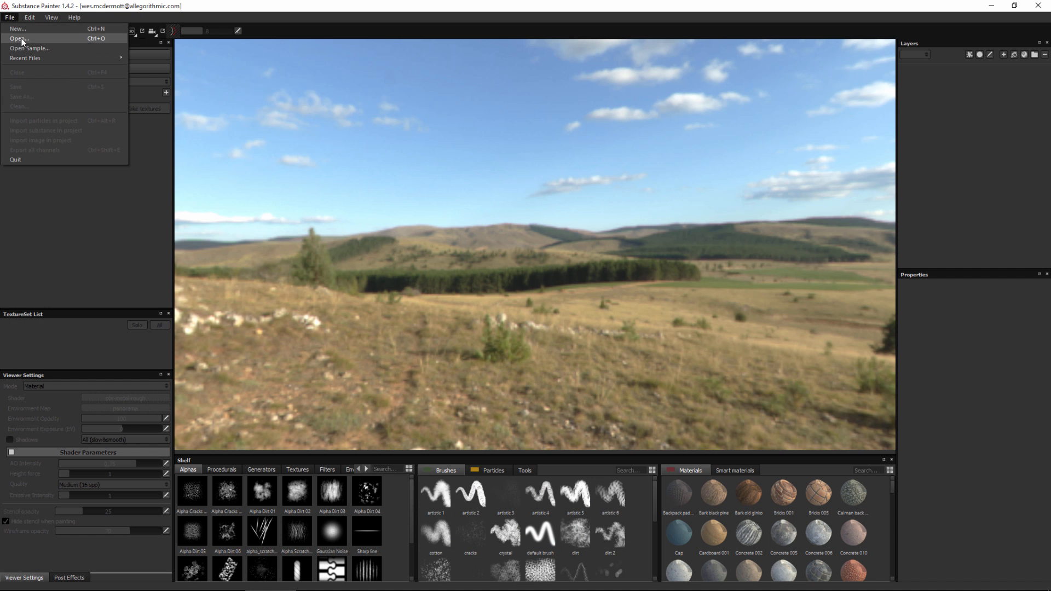
pyautogui.click(25, 34)
pyautogui.moveTo(472, 230); pyautogui.dragTo(498, 153)
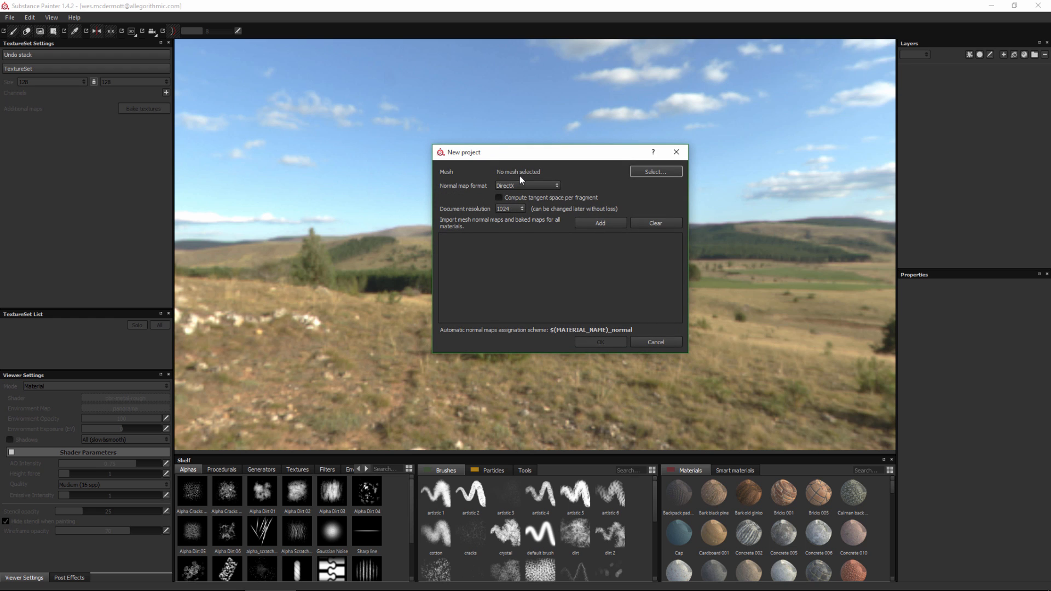
pyautogui.click(665, 172)
pyautogui.click(607, 259)
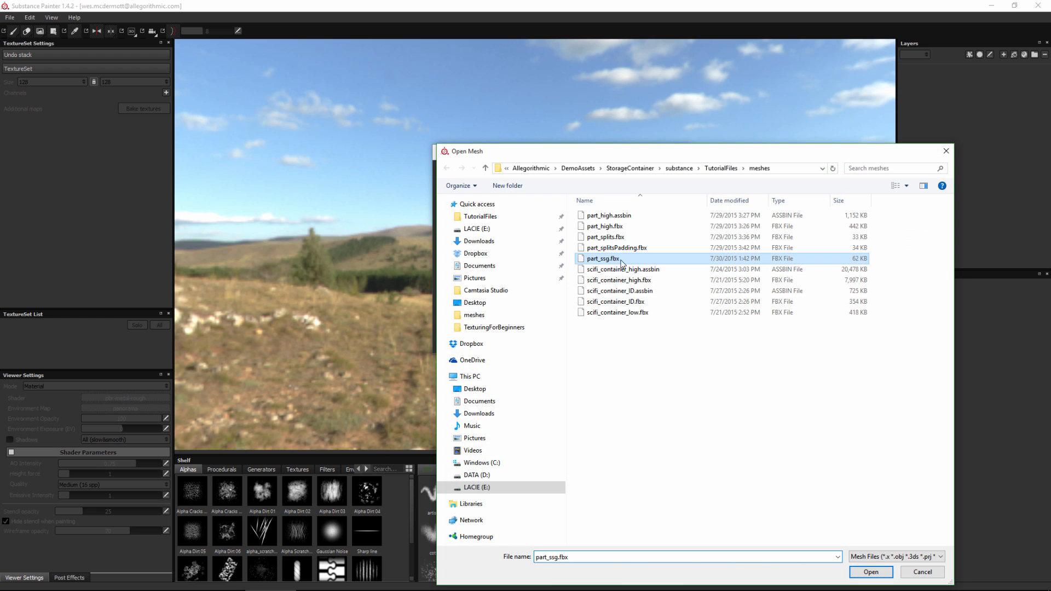
pyautogui.click(857, 573)
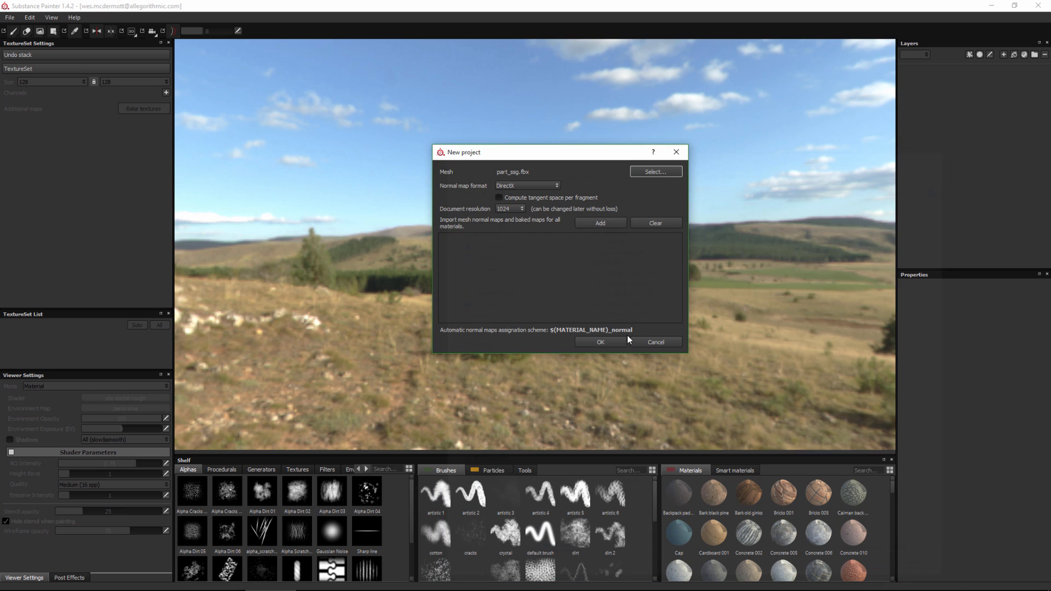
# Step: Set the normal map format to OpenGL and the document resolution to 2048, and create the project
pyautogui.click(546, 185)
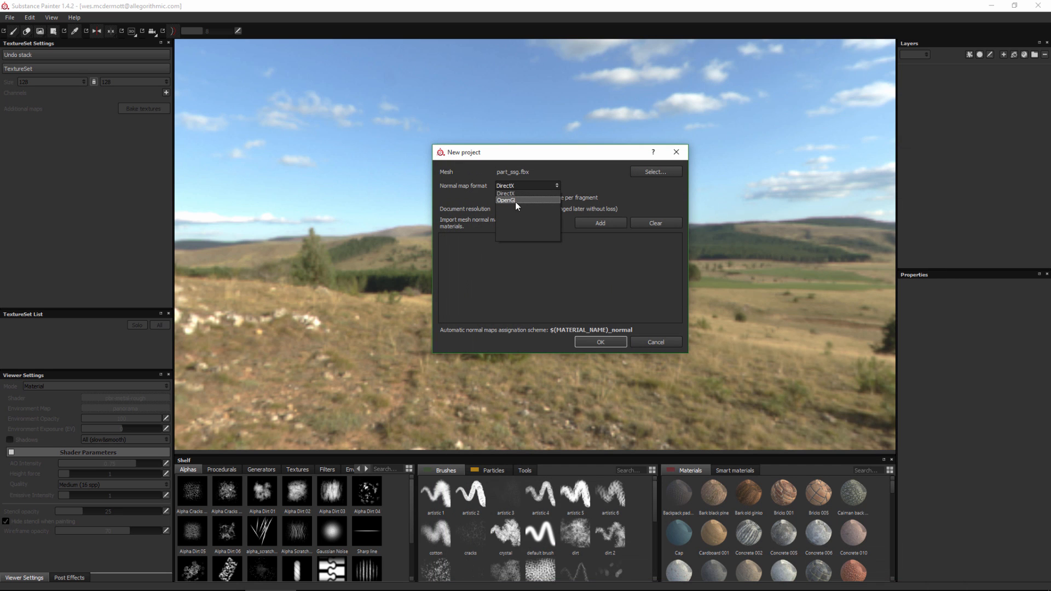
pyautogui.click(515, 201)
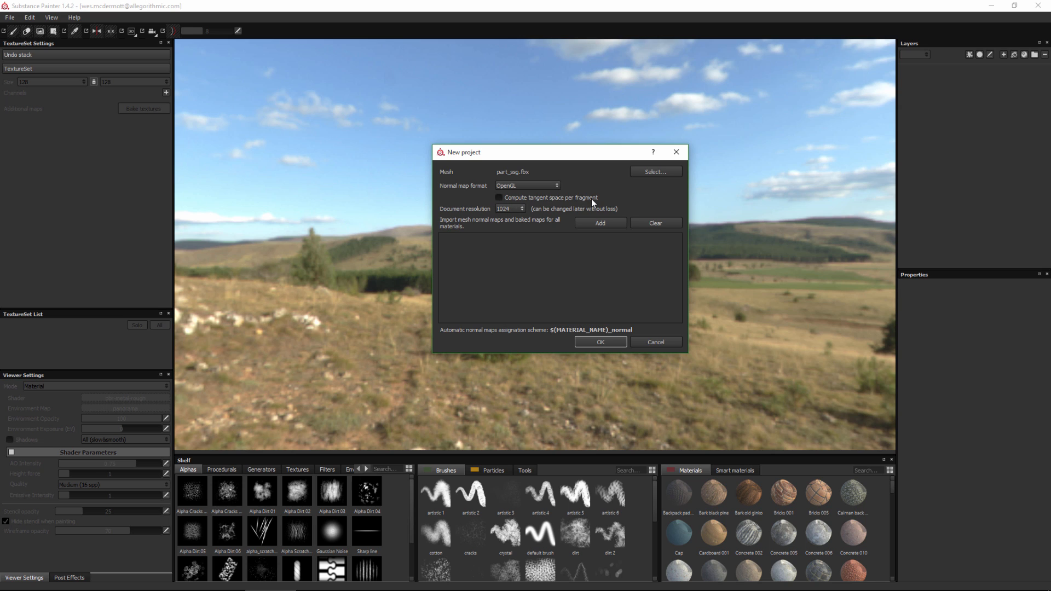
pyautogui.click(502, 209)
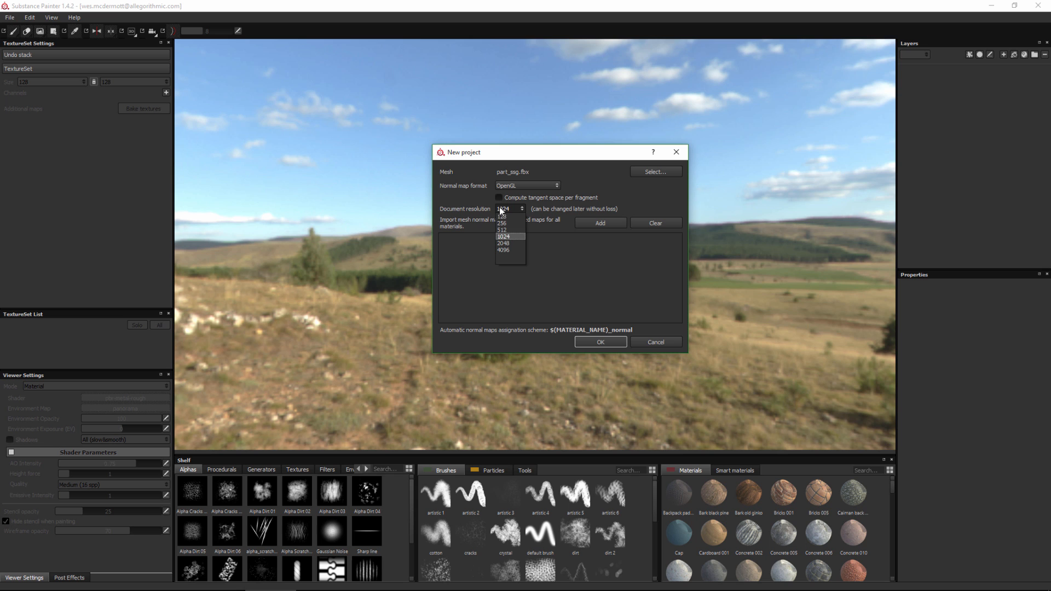
pyautogui.click(501, 244)
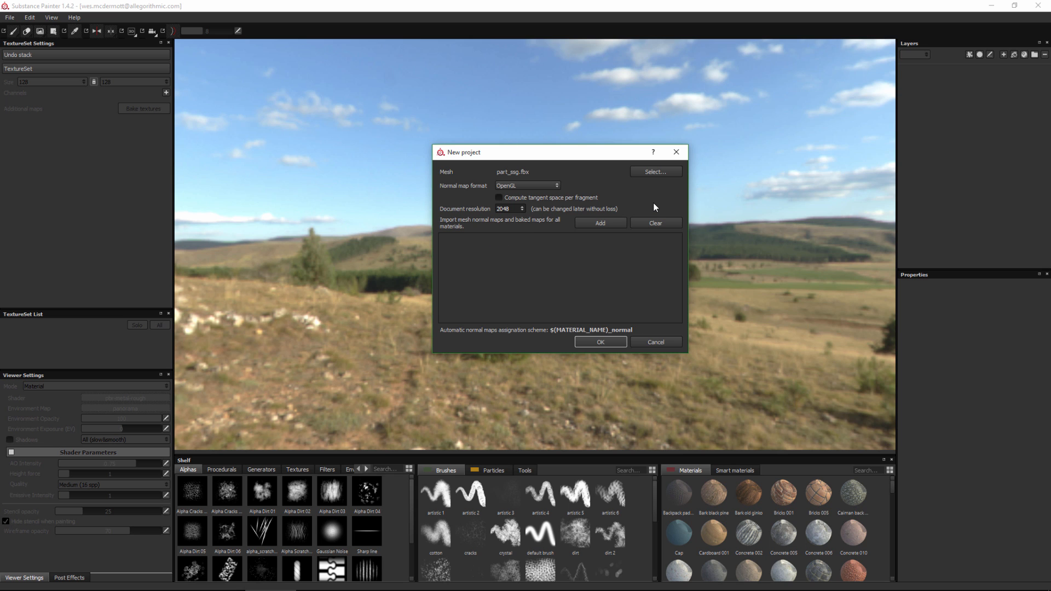
pyautogui.click(602, 342)
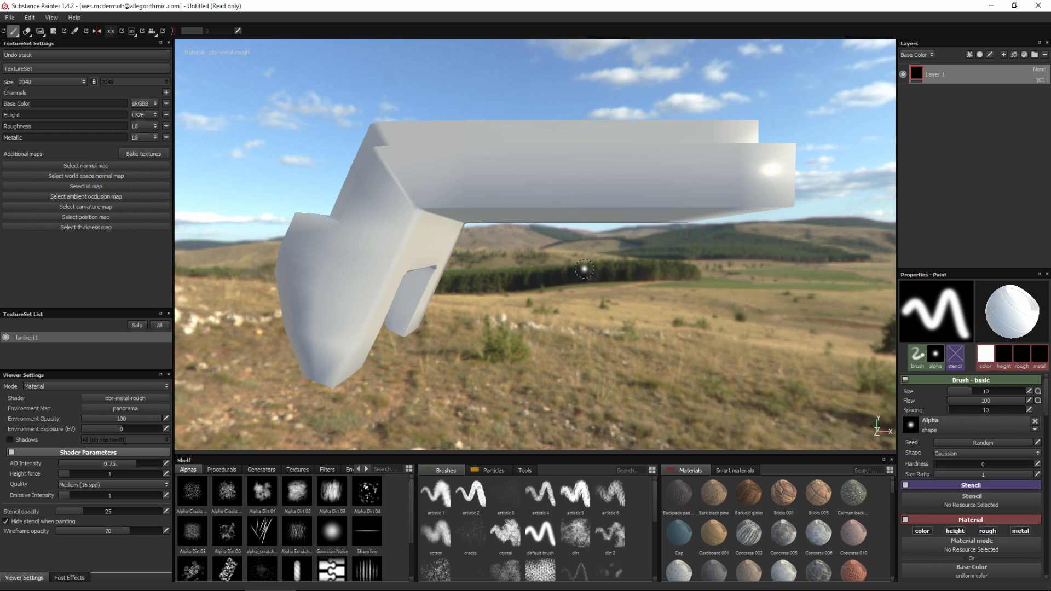
# Step: View the part from the front under rotated lighting, and open the baking settings with output size 2048x2048
pyautogui.keyDown('alt'); pyautogui.moveTo(387, 195); pyautogui.dragTo(564, 205); pyautogui.keyUp('alt')
pyautogui.keyDown('alt'); pyautogui.moveTo(564, 205); pyautogui.dragTo(657, 215, button='middle'); pyautogui.keyUp('alt')
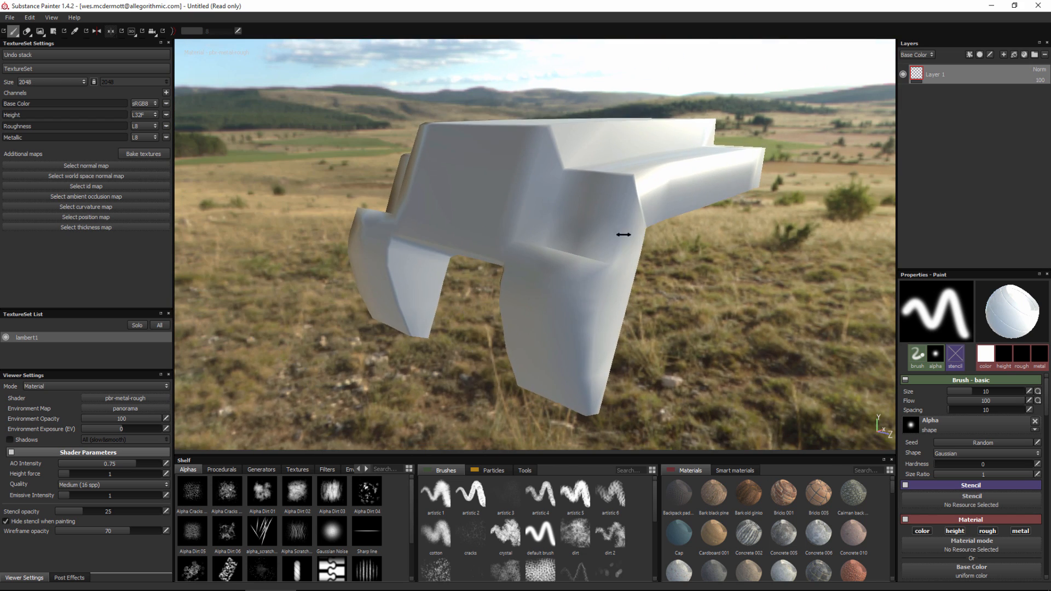
pyautogui.keyDown('shift'); pyautogui.moveTo(622, 235); pyautogui.dragTo(582, 229, button='right'); pyautogui.keyUp('shift')
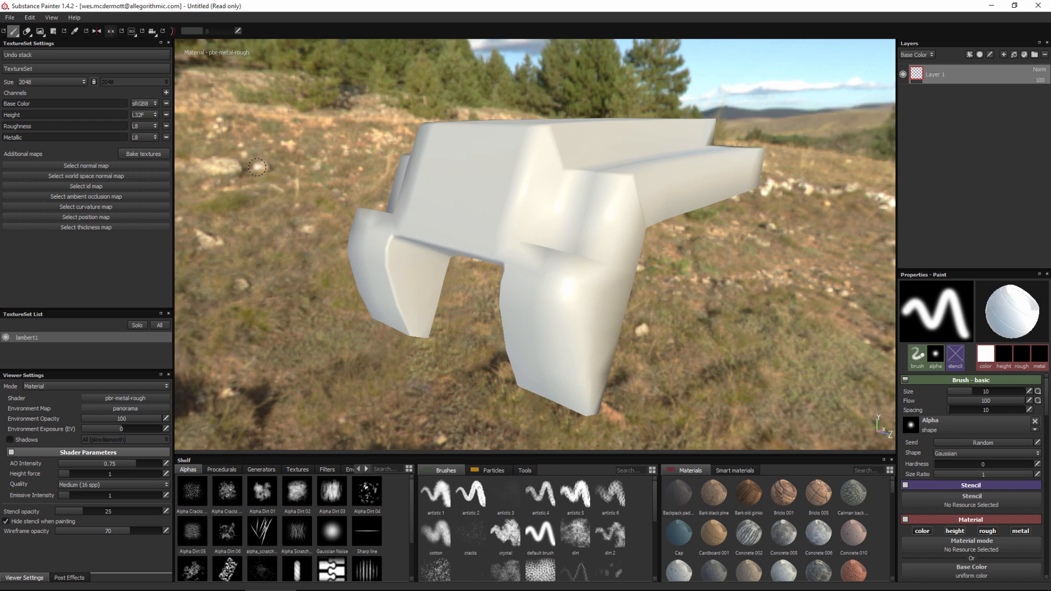
pyautogui.click(131, 154)
pyautogui.click(531, 156)
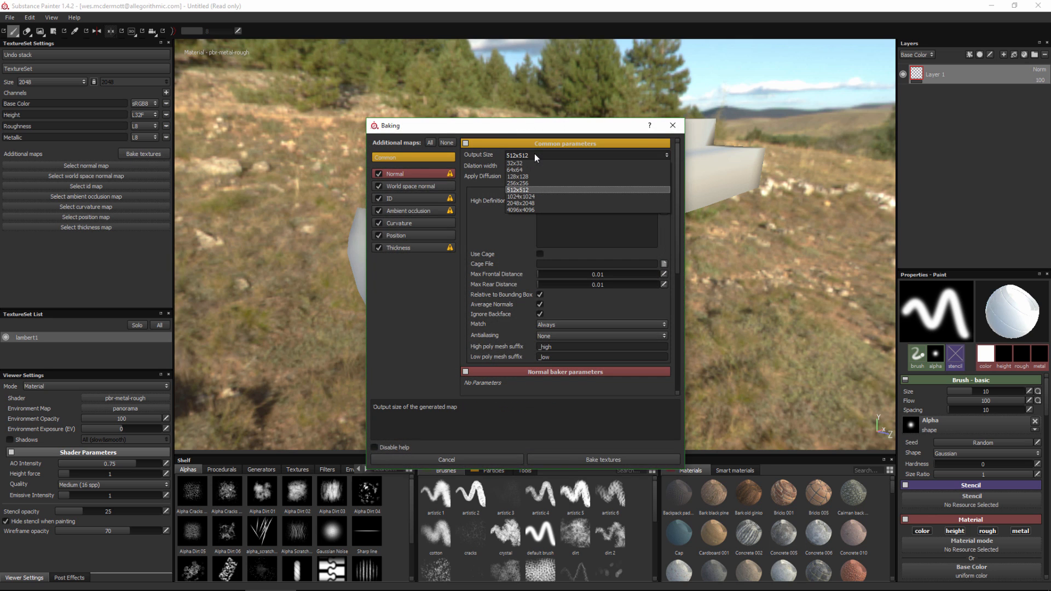
pyautogui.click(520, 204)
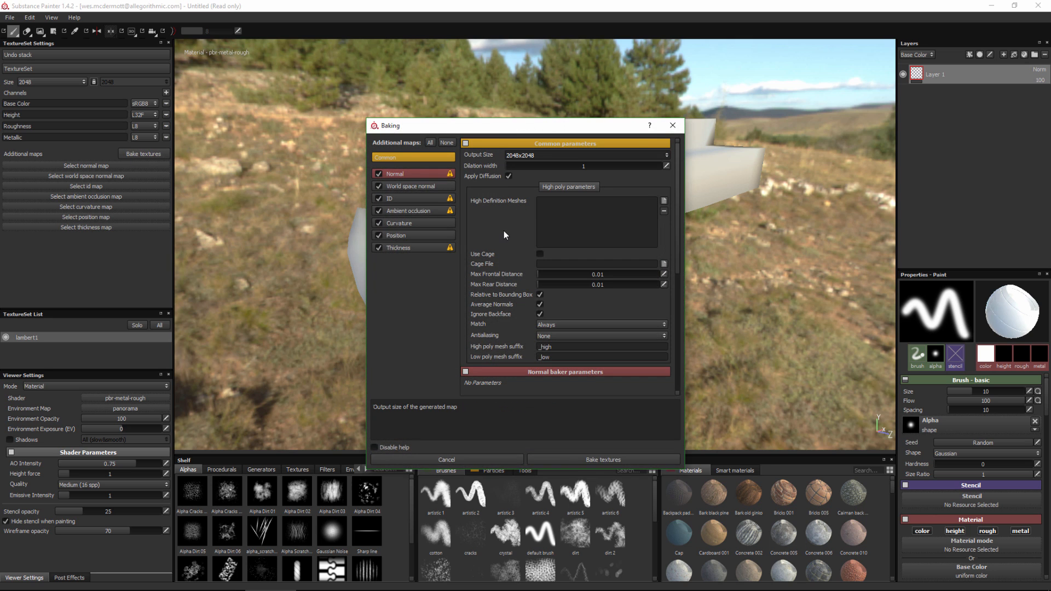
# Step: Load part_high.fbx as the high definition mesh for this bake
pyautogui.click(664, 201)
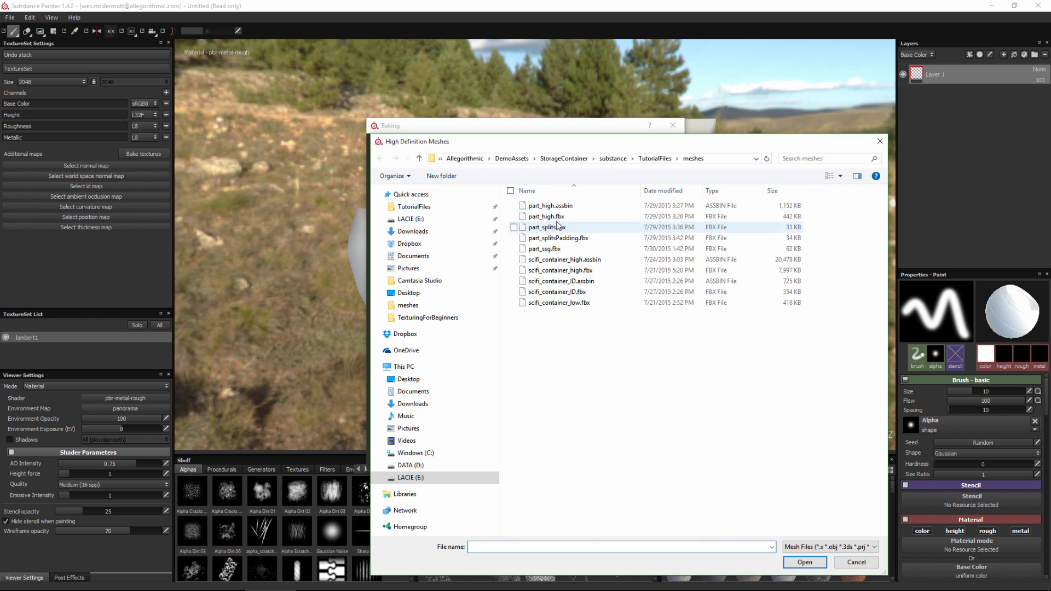
pyautogui.click(550, 217)
pyautogui.click(804, 562)
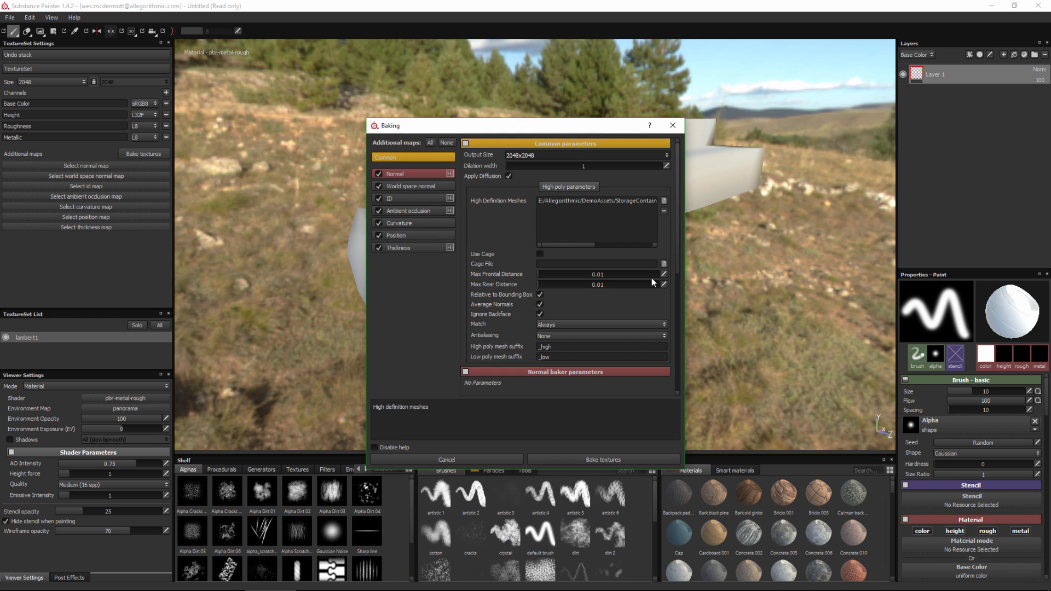
# Step: Bake only the normal map and show the project's textures in the shelf
pyautogui.click(446, 143)
pyautogui.click(379, 173)
pyautogui.click(602, 461)
pyautogui.moveTo(535, 206)
pyautogui.keyDown('alt'); pyautogui.mouseDown()
pyautogui.moveTo(603, 206)
pyautogui.moveTo(531, 202)
pyautogui.moveTo(549, 225)
pyautogui.moveTo(554, 214)
pyautogui.mouseUp(); pyautogui.keyUp('alt')
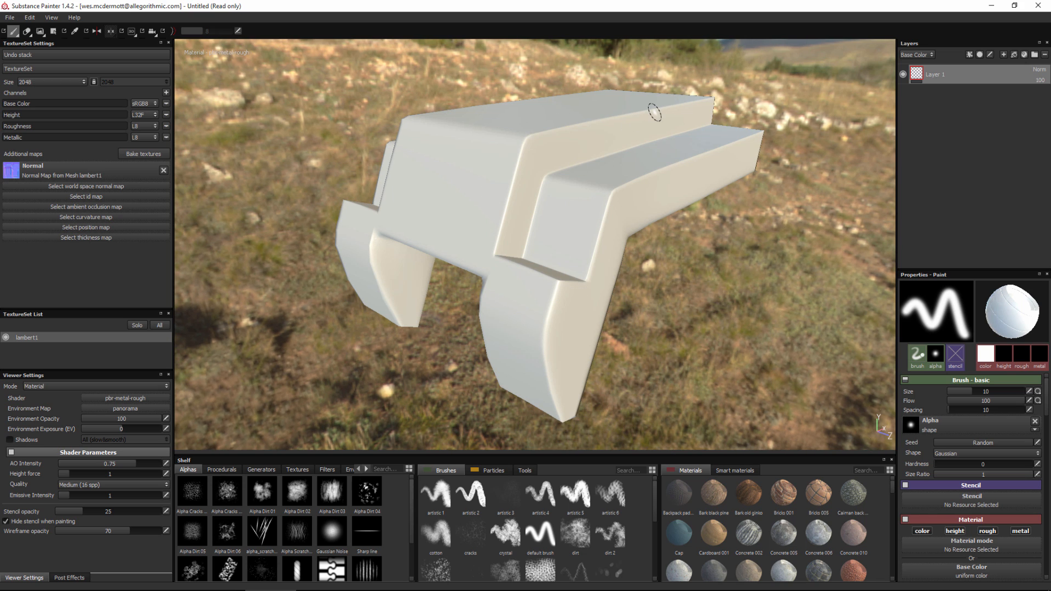
pyautogui.click(300, 470)
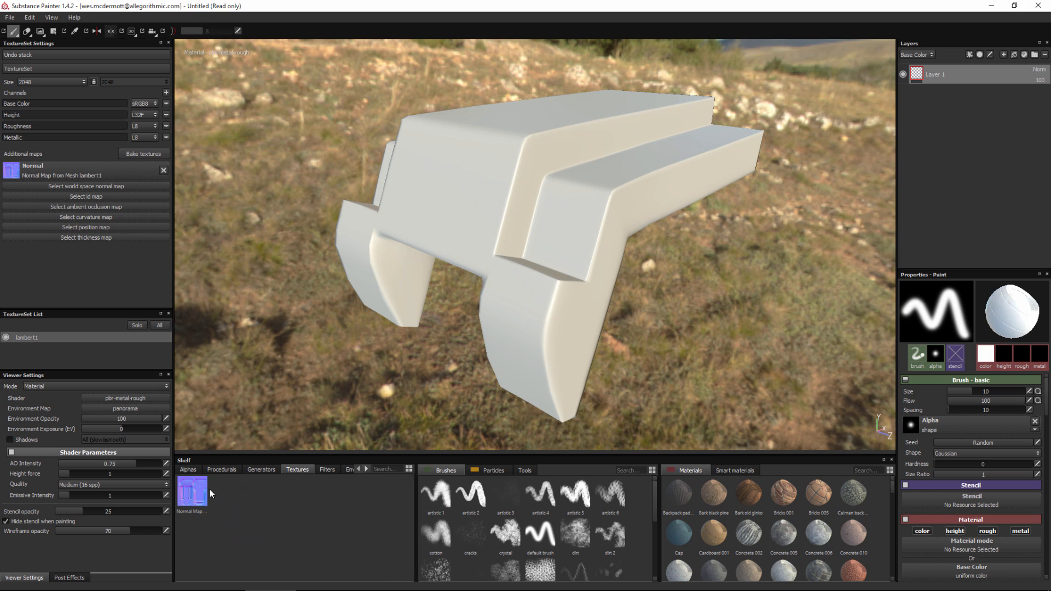
# Step: Switch to Maya and Unity to compare the soft-edged part's raw mesh shading with the test model's normal-mapped shading
pyautogui.moveTo(193, 486)
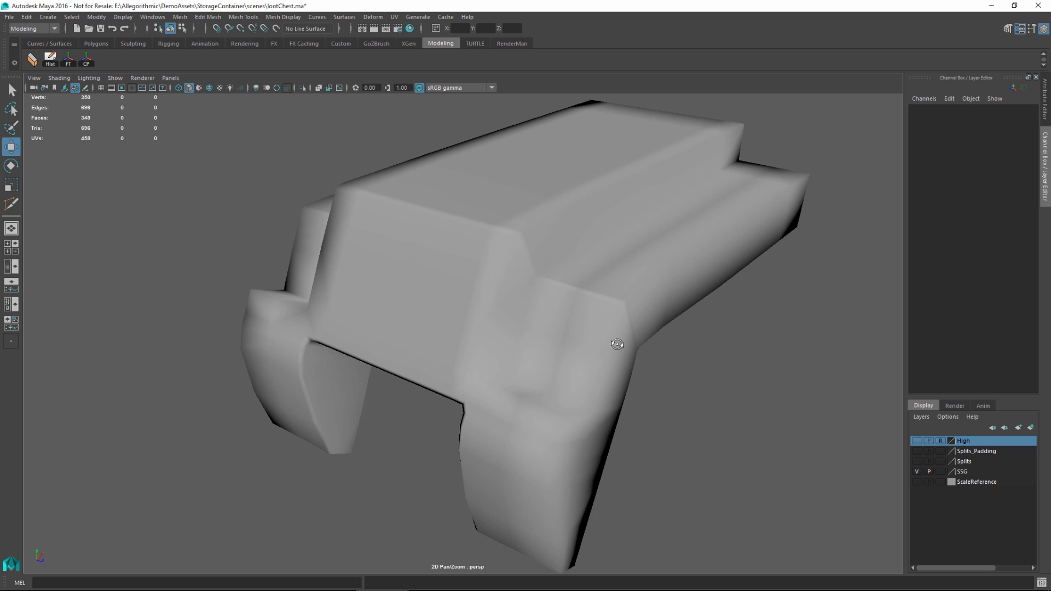
pyautogui.moveTo(619, 348)
pyautogui.keyDown('alt'); pyautogui.mouseDown()
pyautogui.moveTo(595, 335)
pyautogui.moveTo(615, 329)
pyautogui.mouseUp(); pyautogui.keyUp('alt')
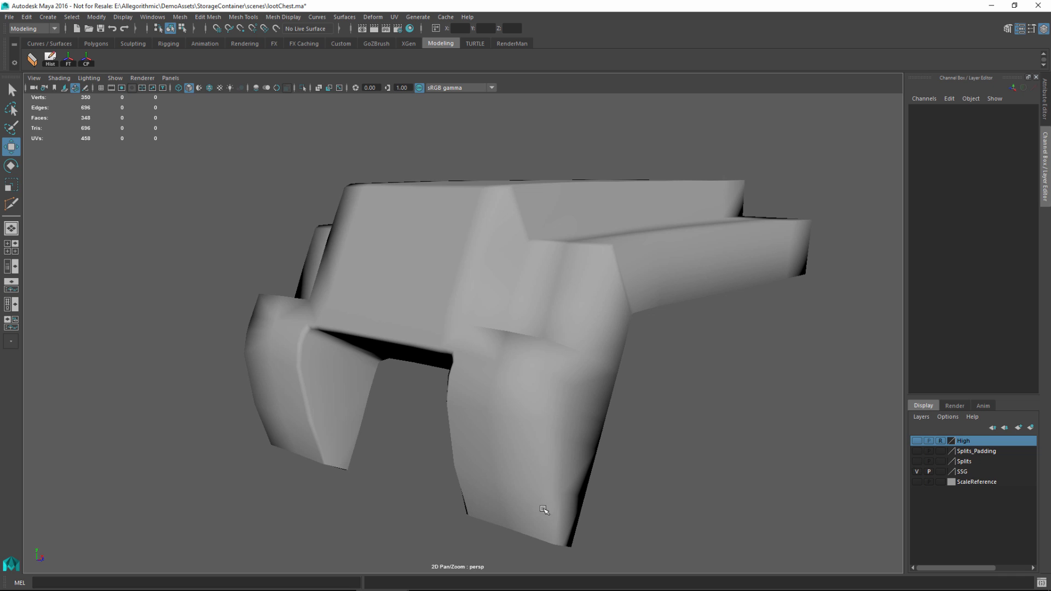
pyautogui.keyDown('alt'); pyautogui.moveTo(588, 273); pyautogui.dragTo(727, 316); pyautogui.keyUp('alt')
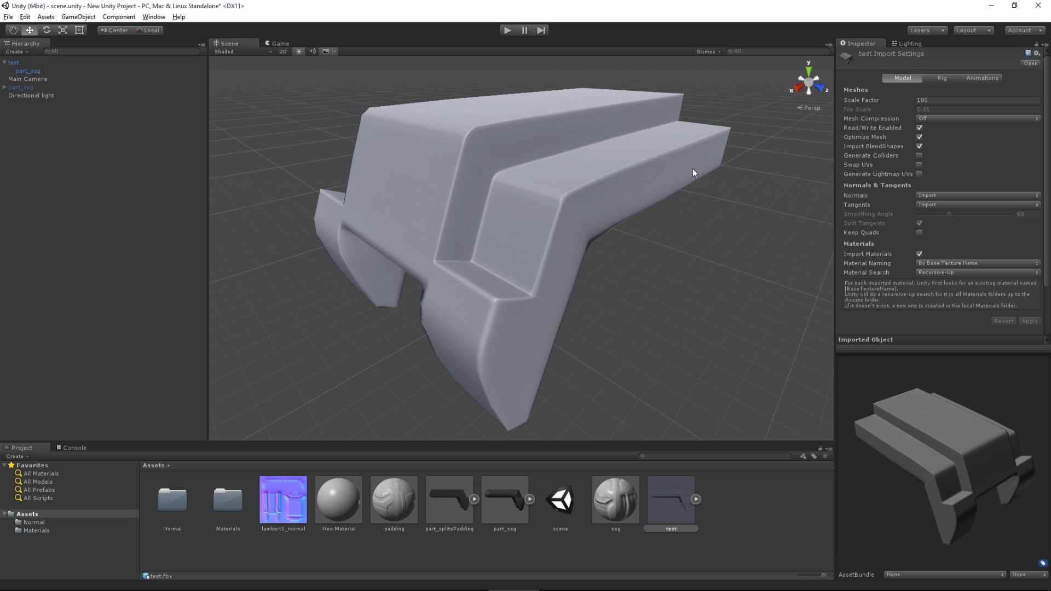
pyautogui.keyDown('alt'); pyautogui.moveTo(624, 189); pyautogui.dragTo(596, 195); pyautogui.keyUp('alt')
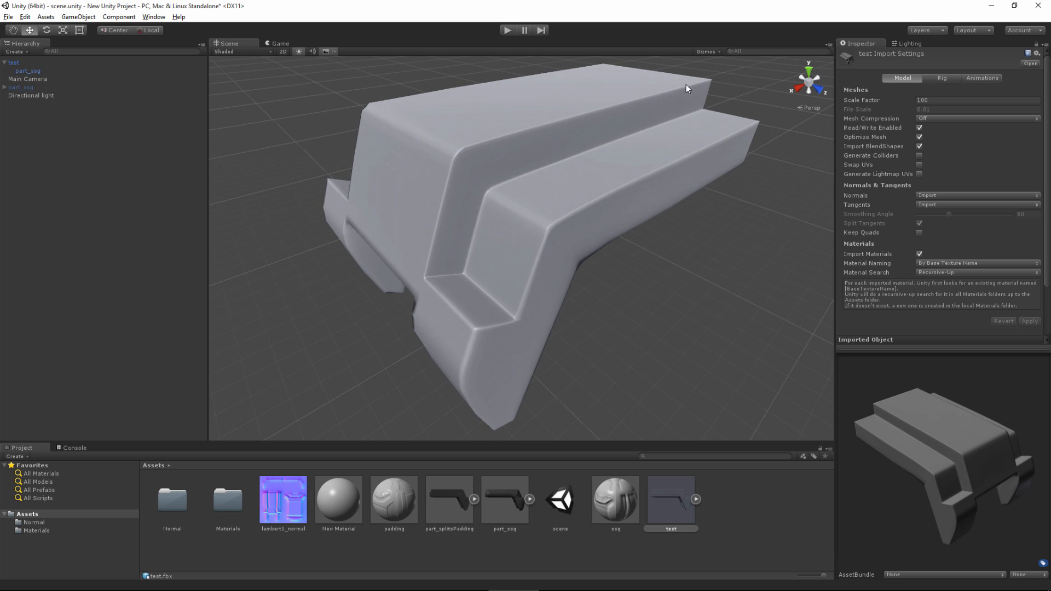
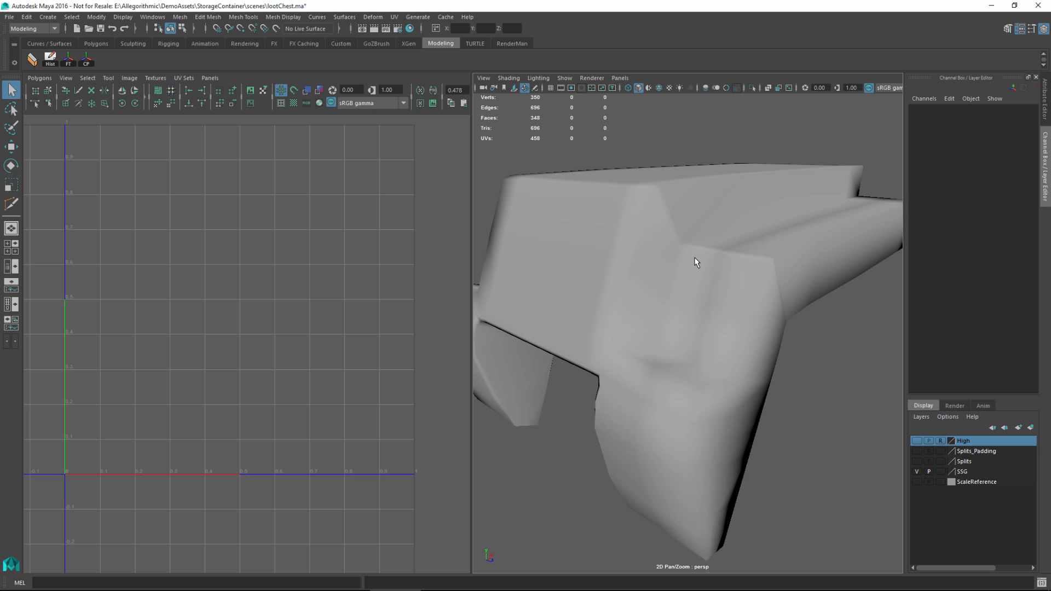
pyautogui.keyDown('alt'); pyautogui.moveTo(728, 286); pyautogui.dragTo(724, 308); pyautogui.keyUp('alt')
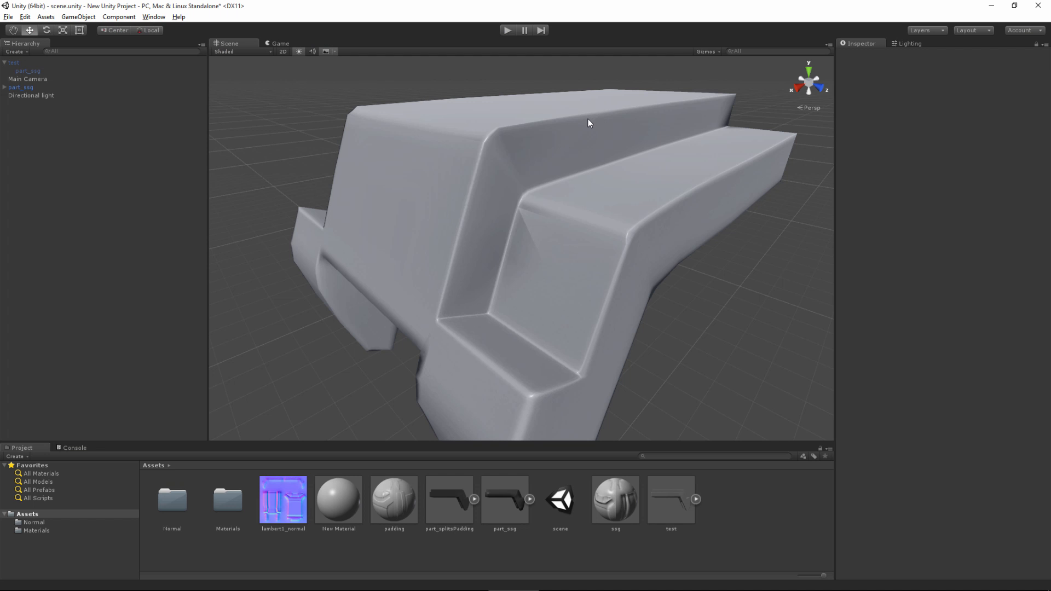
# Step: Examine the part_ssg model in Unity for shading errors around its stepped corners and inner ledge faces
pyautogui.keyDown('alt'); pyautogui.moveTo(622, 194); pyautogui.dragTo(481, 202); pyautogui.keyUp('alt')
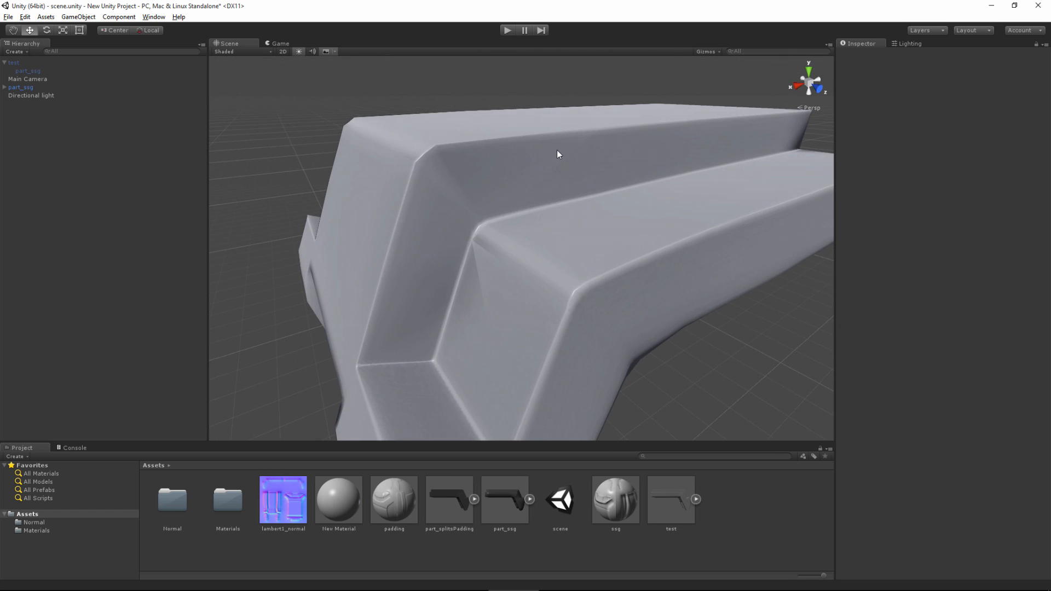
pyautogui.keyDown('alt'); pyautogui.moveTo(570, 162); pyautogui.dragTo(669, 146, button='right'); pyautogui.keyUp('alt')
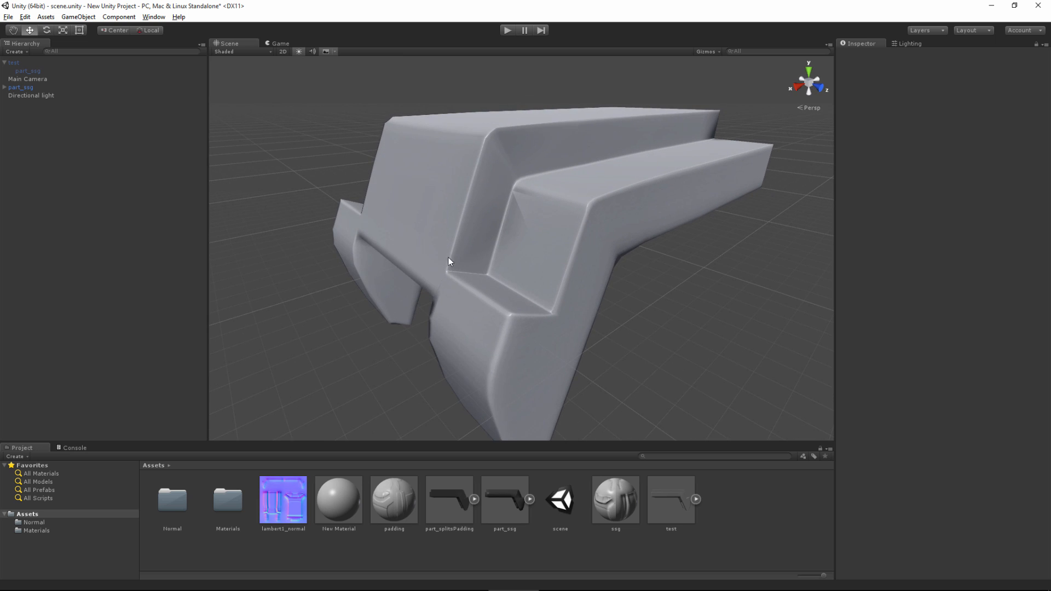
pyautogui.keyDown('alt'); pyautogui.moveTo(633, 167); pyautogui.dragTo(579, 236); pyautogui.keyUp('alt')
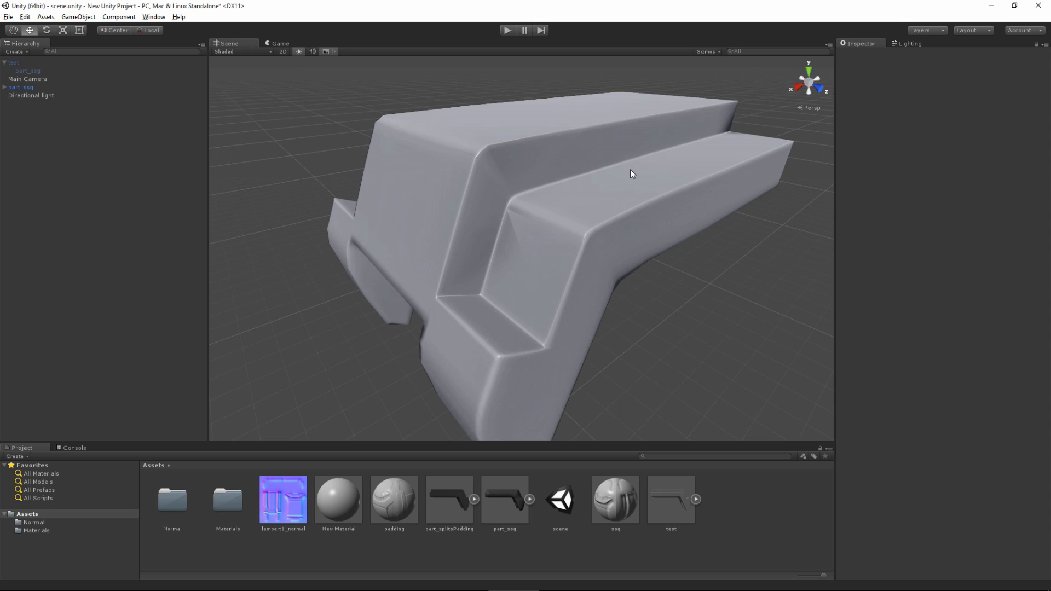
pyautogui.keyDown('alt'); pyautogui.moveTo(636, 169); pyautogui.dragTo(671, 163); pyautogui.keyUp('alt')
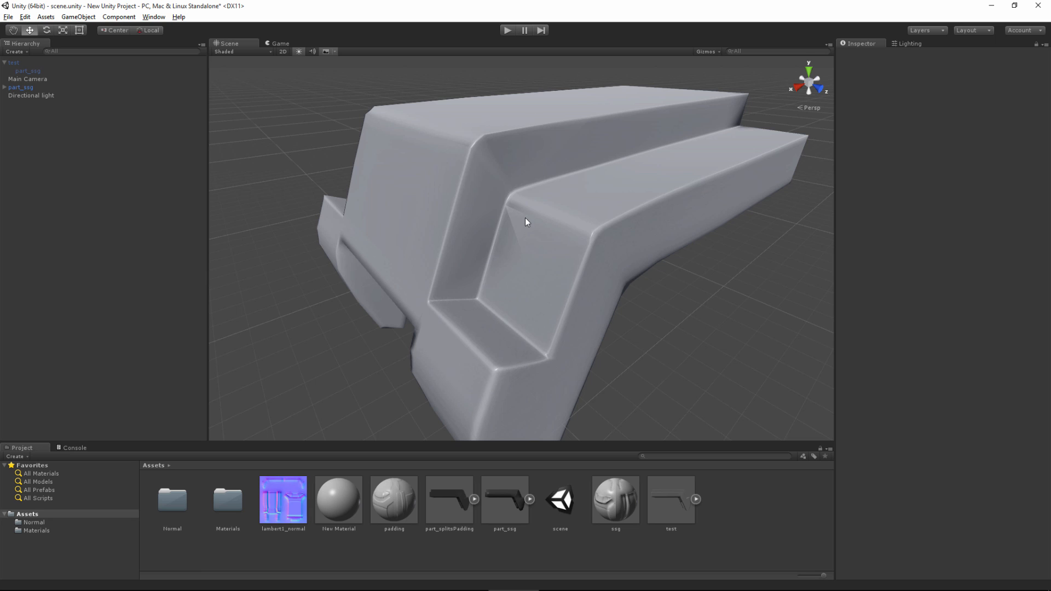
pyautogui.keyDown('alt'); pyautogui.moveTo(525, 218); pyautogui.dragTo(566, 145); pyautogui.keyUp('alt')
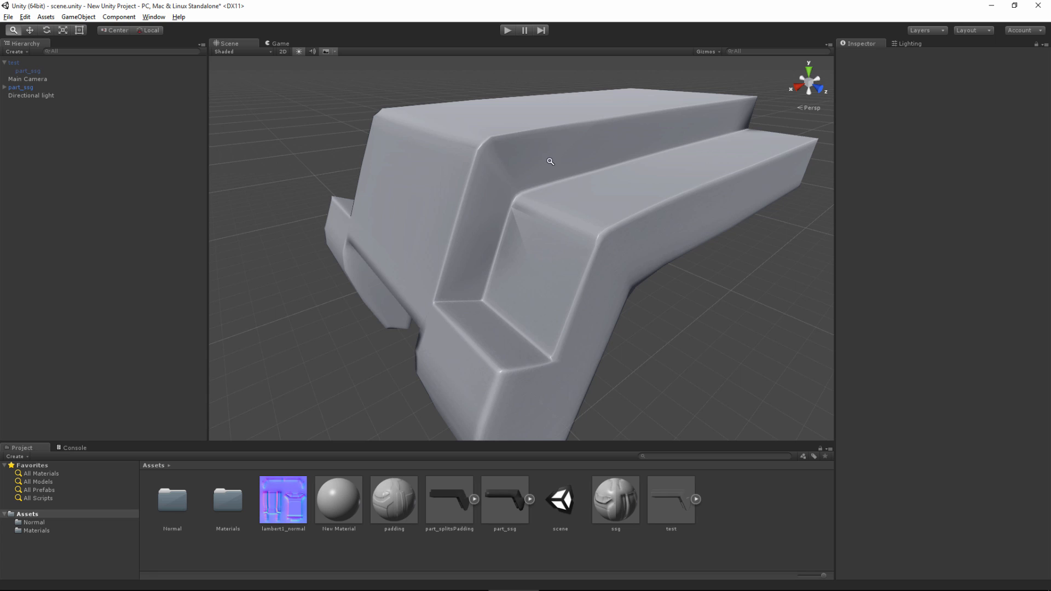
pyautogui.keyDown('alt'); pyautogui.moveTo(559, 160); pyautogui.dragTo(561, 225, button='right'); pyautogui.keyUp('alt')
pyautogui.keyDown('alt'); pyautogui.moveTo(562, 225); pyautogui.dragTo(583, 197); pyautogui.keyUp('alt')
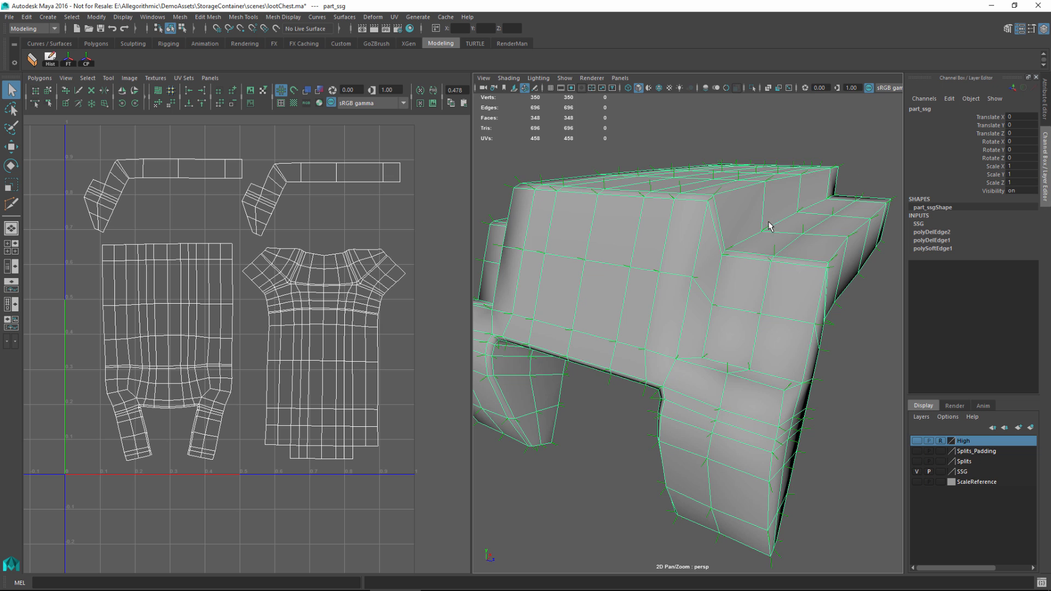
# Step: Switch to Maya and examine part_ssg's edge flow and vertex normals around the stepped front and leg
pyautogui.moveTo(762, 224)
pyautogui.keyDown('alt'); pyautogui.mouseDown()
pyautogui.moveTo(747, 228)
pyautogui.moveTo(772, 229)
pyautogui.mouseUp(); pyautogui.keyUp('alt')
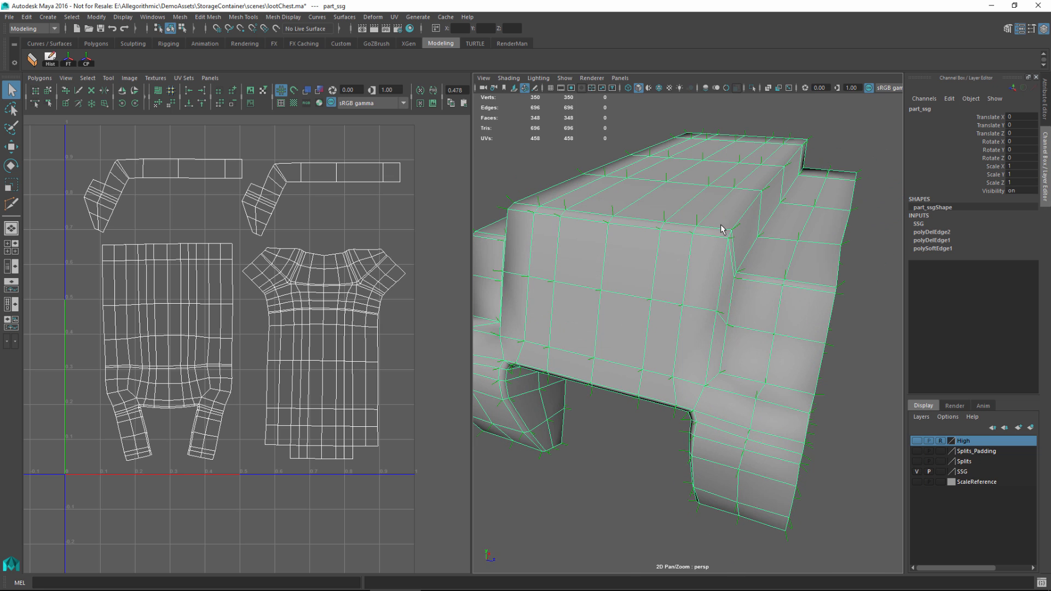
pyautogui.keyDown('alt'); pyautogui.moveTo(716, 316); pyautogui.dragTo(761, 333); pyautogui.keyUp('alt')
pyautogui.keyDown('alt'); pyautogui.moveTo(761, 333); pyautogui.dragTo(737, 303, button='middle'); pyautogui.keyUp('alt')
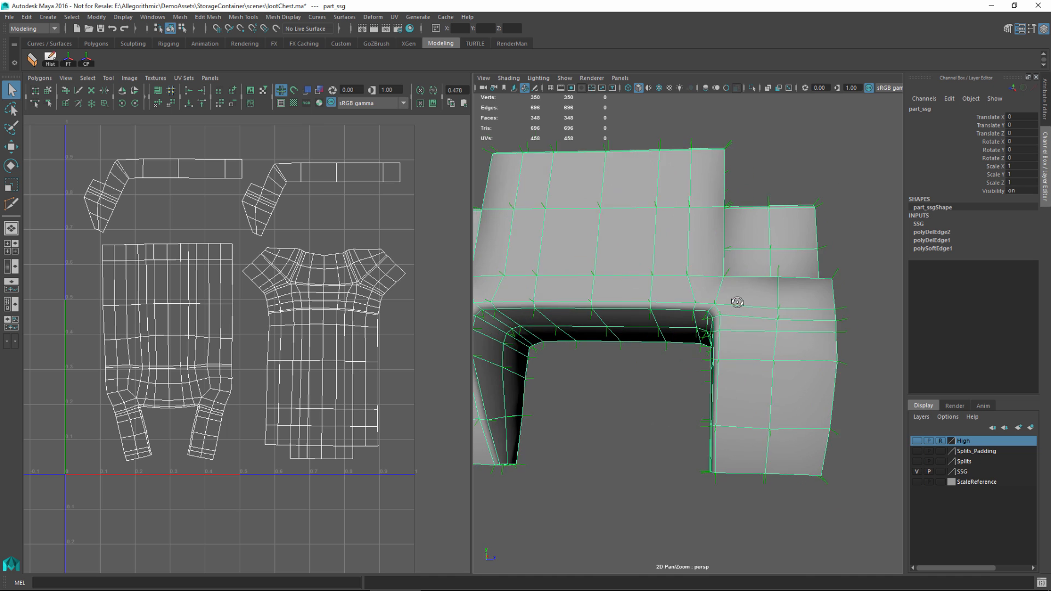
pyautogui.keyDown('alt'); pyautogui.moveTo(737, 303); pyautogui.dragTo(781, 343, button='right'); pyautogui.keyUp('alt')
pyautogui.keyDown('alt'); pyautogui.moveTo(780, 342); pyautogui.dragTo(746, 294); pyautogui.keyUp('alt')
pyautogui.keyDown('alt'); pyautogui.moveTo(746, 293); pyautogui.dragTo(824, 347, button='right'); pyautogui.keyUp('alt')
pyautogui.keyDown('alt'); pyautogui.moveTo(824, 347); pyautogui.dragTo(787, 314); pyautogui.keyUp('alt')
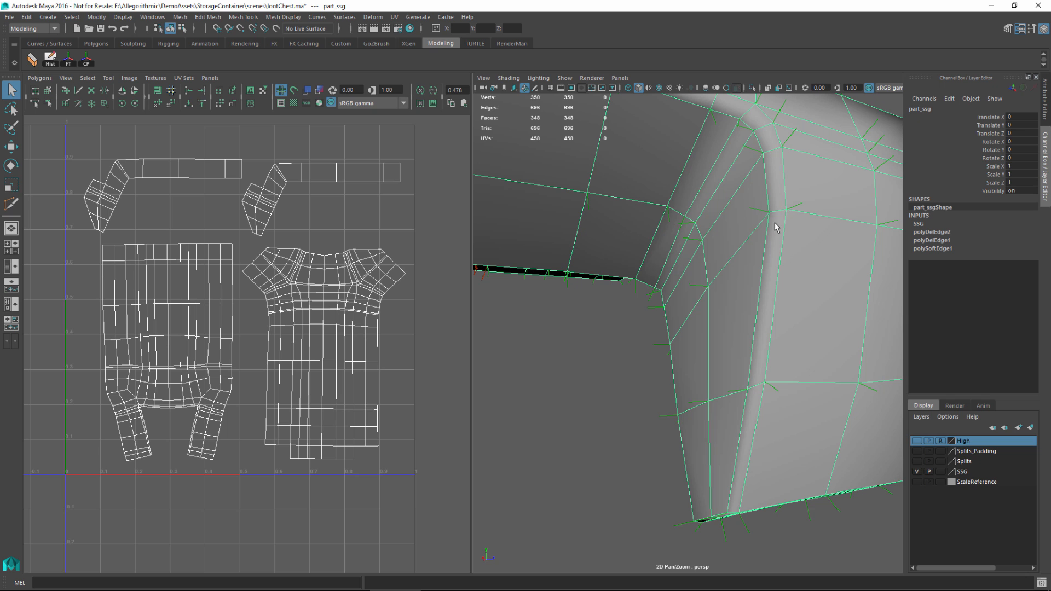
pyautogui.keyDown('alt'); pyautogui.moveTo(817, 321); pyautogui.dragTo(775, 288); pyautogui.keyUp('alt')
# Step: Deselect the mesh and inspect the smooth shading along the leg's inner bevelled edge up close
pyautogui.click(603, 407)
pyautogui.keyDown('alt'); pyautogui.moveTo(740, 298); pyautogui.dragTo(788, 327, button='right'); pyautogui.keyUp('alt')
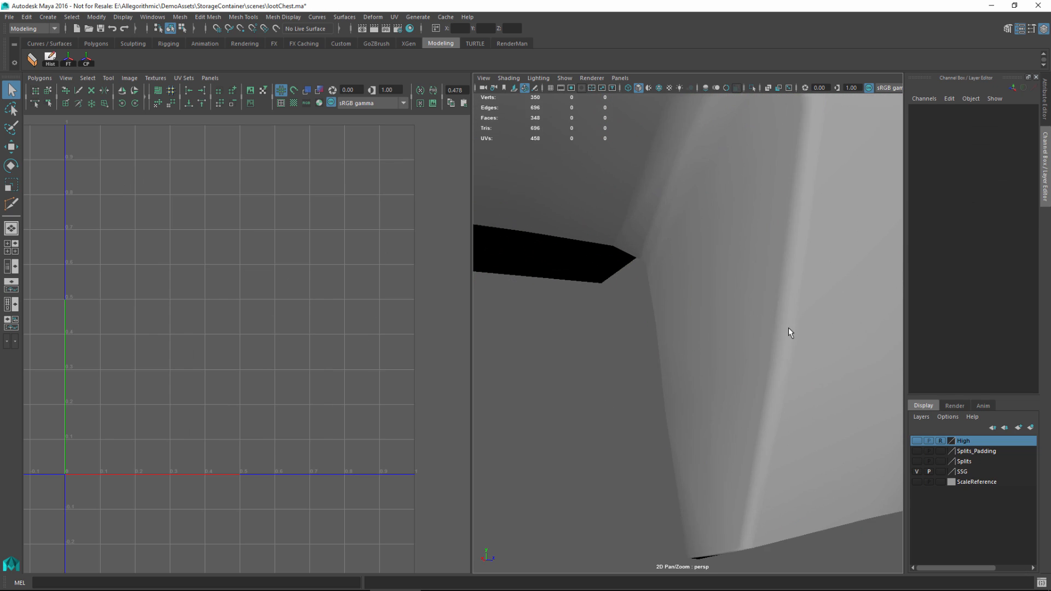
pyautogui.keyDown('alt'); pyautogui.moveTo(788, 327); pyautogui.dragTo(754, 329); pyautogui.keyUp('alt')
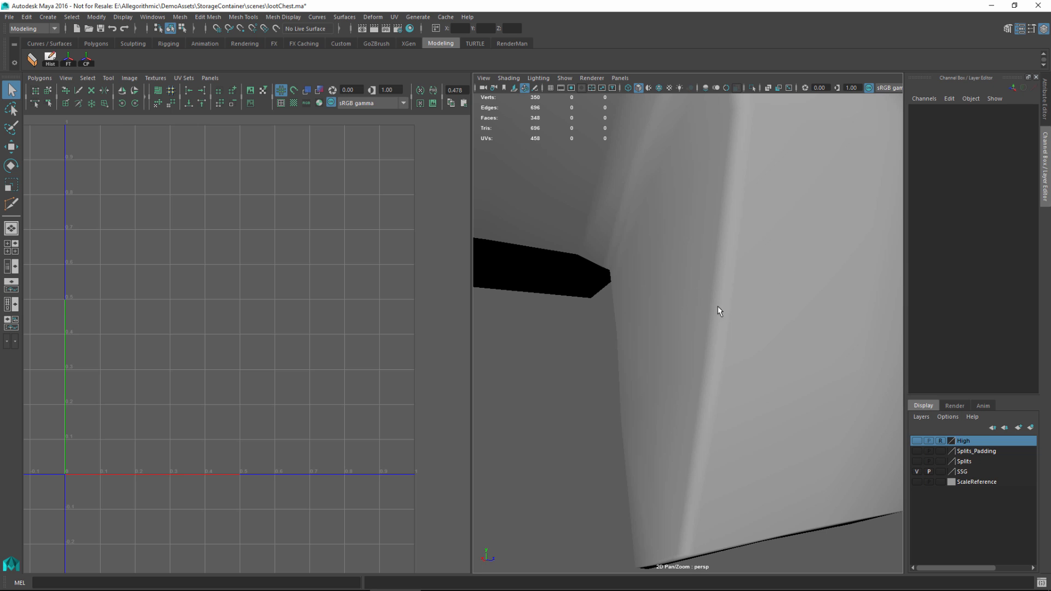
pyautogui.keyDown('alt'); pyautogui.moveTo(780, 318); pyautogui.dragTo(744, 303, button='right'); pyautogui.keyUp('alt')
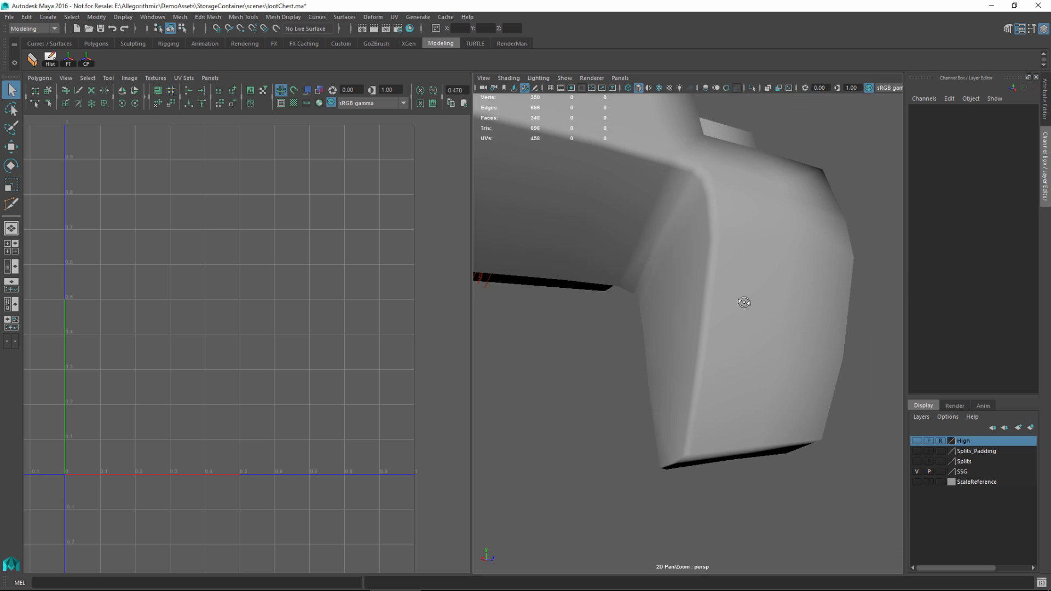
pyautogui.keyDown('alt'); pyautogui.moveTo(743, 303); pyautogui.dragTo(668, 267); pyautogui.keyUp('alt')
pyautogui.keyDown('alt'); pyautogui.moveTo(668, 267); pyautogui.dragTo(712, 305, button='right'); pyautogui.keyUp('alt')
# Step: Insert two supporting edge loops around part_ssg's stepped upper corner with the Multi-Cut tool
pyautogui.click(675, 266)
pyautogui.keyDown('alt'); pyautogui.moveTo(675, 265); pyautogui.dragTo(713, 278, button='middle'); pyautogui.keyUp('alt')
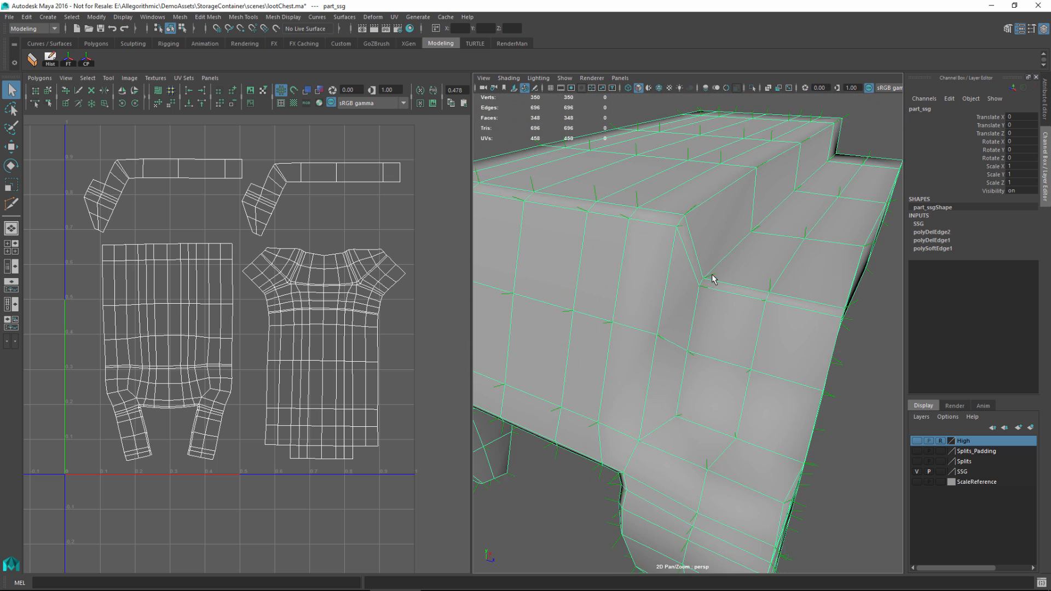
pyautogui.keyDown('alt'); pyautogui.moveTo(713, 279); pyautogui.dragTo(699, 260); pyautogui.keyUp('alt')
pyautogui.moveTo(718, 215)
pyautogui.keyDown('shift'); pyautogui.mouseDown(button='right')
pyautogui.moveTo(668, 214)
pyautogui.moveTo(706, 225)
pyautogui.mouseUp(button='right'); pyautogui.keyUp('shift')
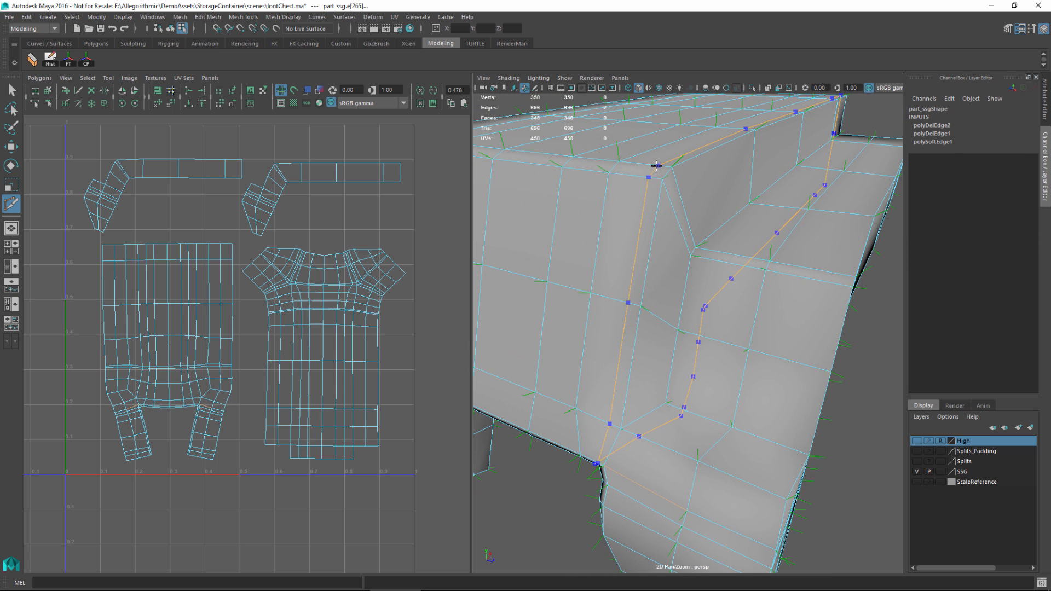
pyautogui.keyDown('ctrl'); pyautogui.click(658, 166); pyautogui.keyUp('ctrl')
pyautogui.keyDown('alt'); pyautogui.moveTo(754, 239); pyautogui.dragTo(730, 267, button='right'); pyautogui.keyUp('alt')
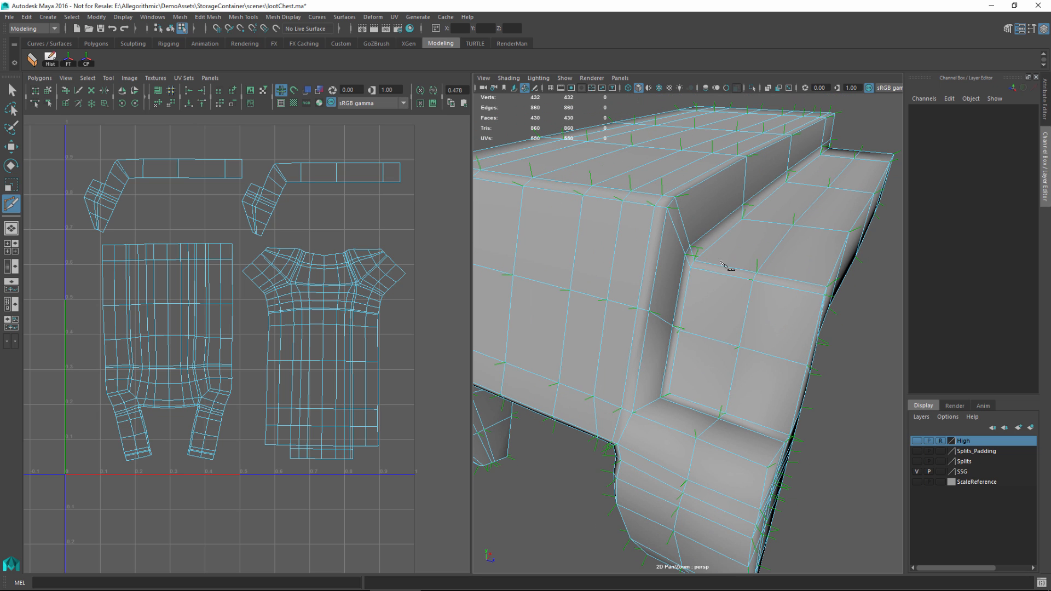
# Step: Return to object mode, deselect the part and examine its shading along the top edge and stepped corner
pyautogui.press('q')
pyautogui.moveTo(695, 188); pyautogui.dragTo(744, 170, button='right')
pyautogui.click(781, 112)
pyautogui.keyDown('alt'); pyautogui.moveTo(746, 233); pyautogui.dragTo(697, 237); pyautogui.keyUp('alt')
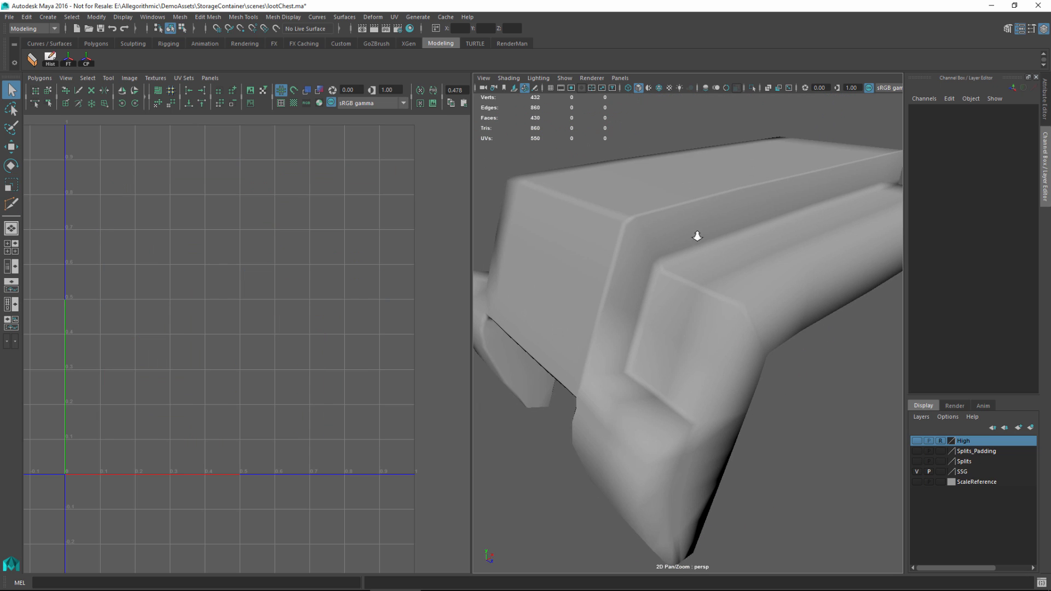
pyautogui.keyDown('alt'); pyautogui.moveTo(697, 237); pyautogui.dragTo(649, 273, button='middle'); pyautogui.keyUp('alt')
pyautogui.keyDown('alt'); pyautogui.moveTo(649, 273); pyautogui.dragTo(720, 254, button='right'); pyautogui.keyUp('alt')
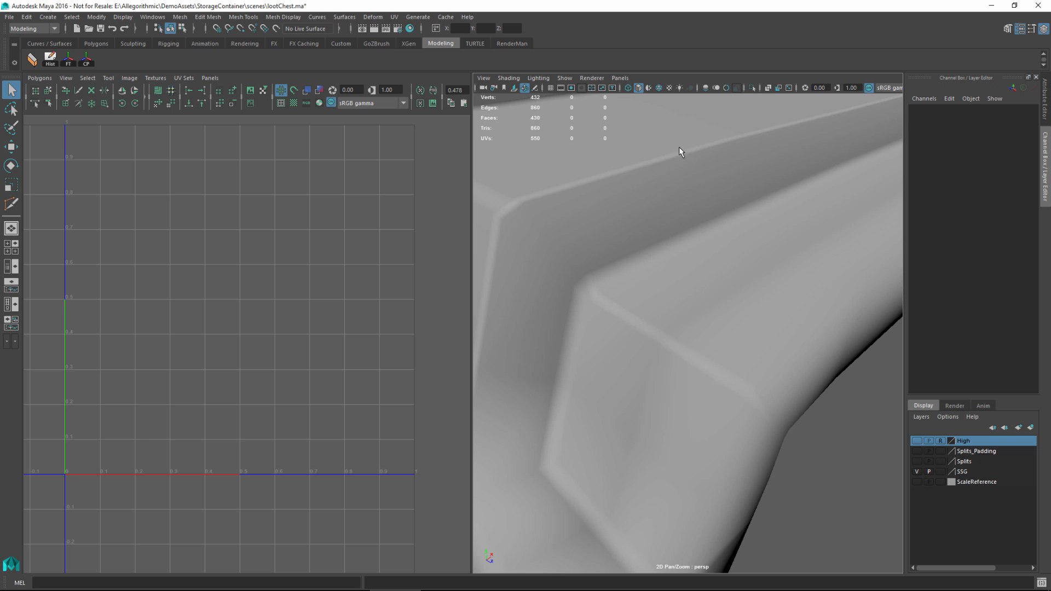
pyautogui.keyDown('alt'); pyautogui.moveTo(719, 177); pyautogui.dragTo(729, 227); pyautogui.keyUp('alt')
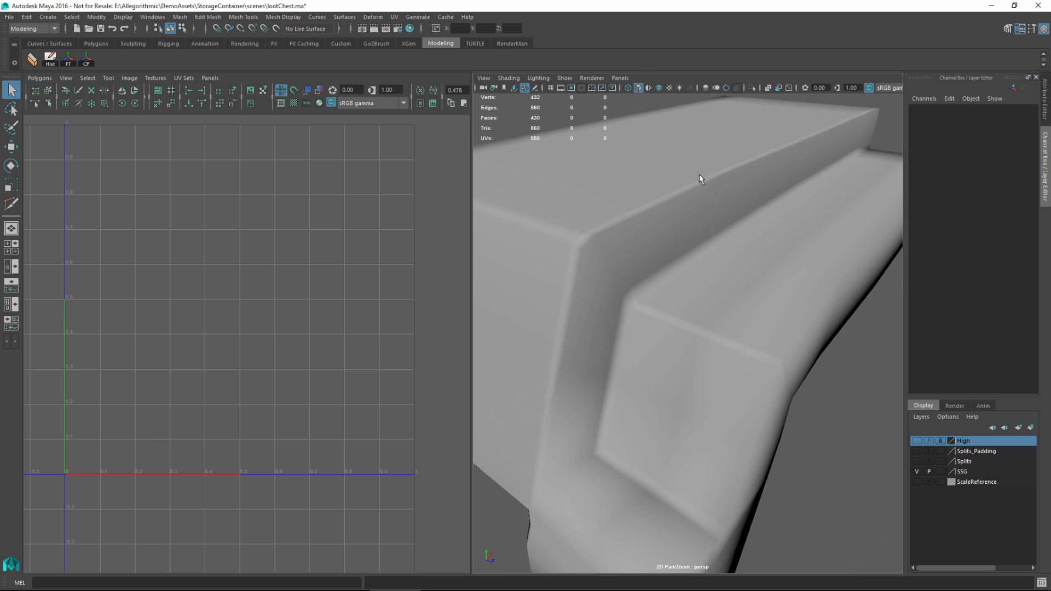
pyautogui.keyDown('alt'); pyautogui.moveTo(699, 174); pyautogui.dragTo(709, 188); pyautogui.keyUp('alt')
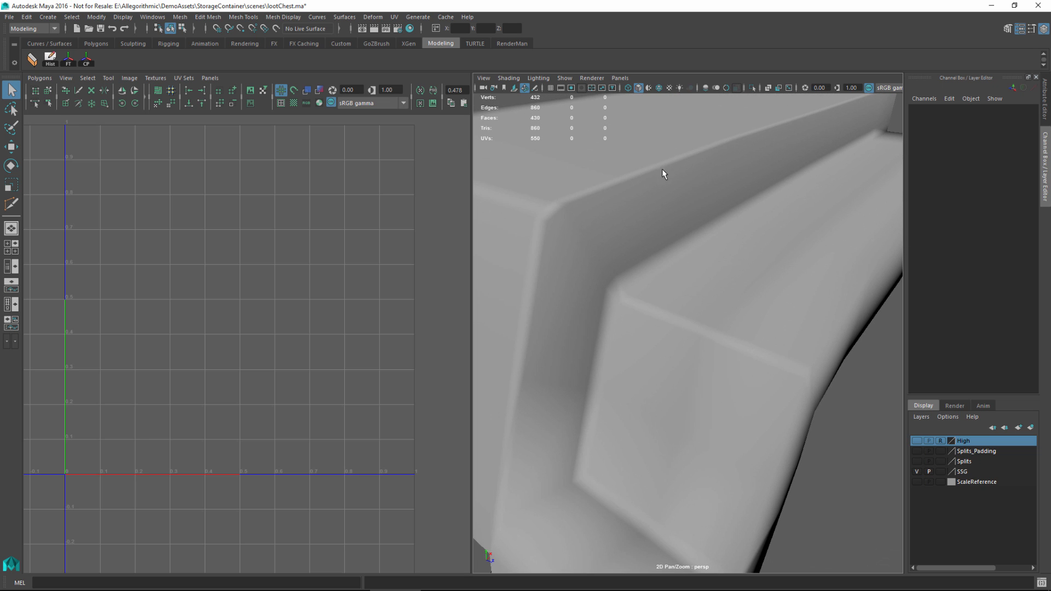
pyautogui.keyDown('alt'); pyautogui.moveTo(662, 173); pyautogui.dragTo(716, 232, button='right'); pyautogui.keyUp('alt')
pyautogui.keyDown('alt'); pyautogui.moveTo(717, 232); pyautogui.dragTo(734, 232); pyautogui.keyUp('alt')
# Step: Delete part_ssg's construction history and harden the long outer edge of its lower side ledge
pyautogui.keyDown('alt'); pyautogui.moveTo(747, 301); pyautogui.dragTo(699, 266); pyautogui.keyUp('alt')
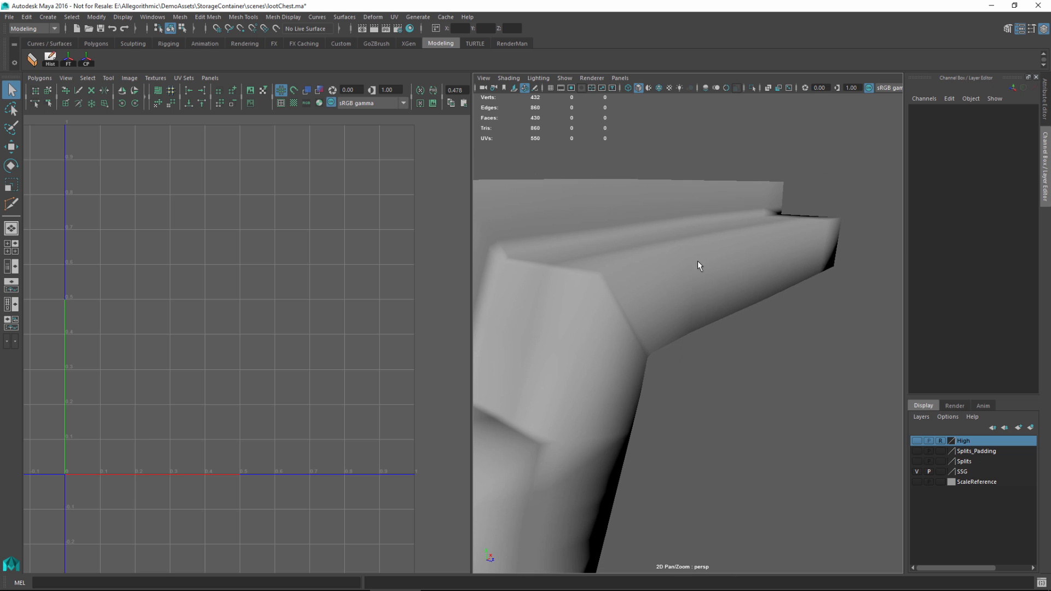
pyautogui.keyDown('alt'); pyautogui.moveTo(697, 267); pyautogui.dragTo(734, 293, button='right'); pyautogui.keyUp('alt')
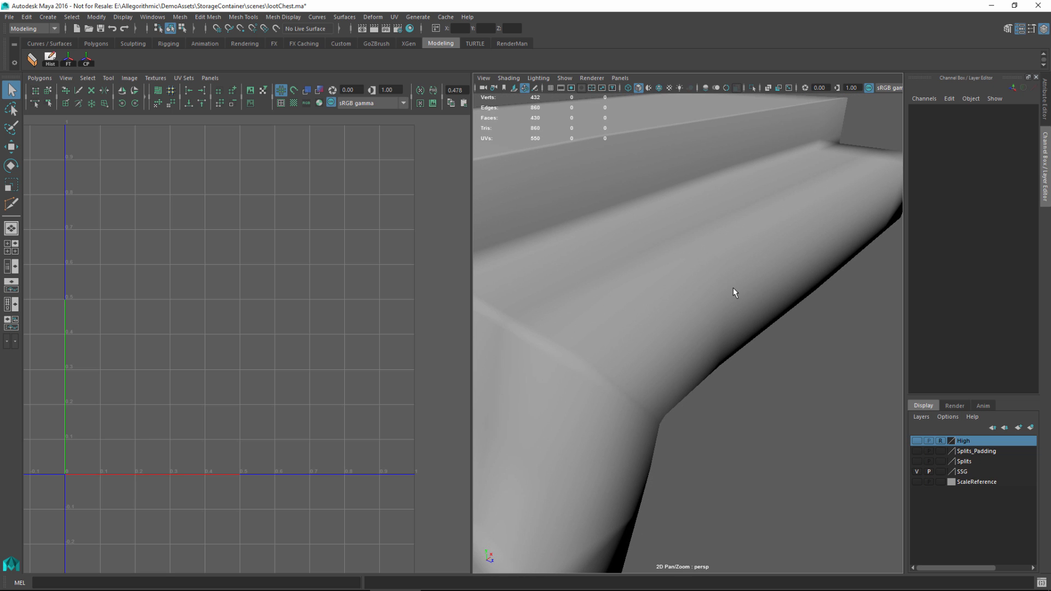
pyautogui.click(731, 263)
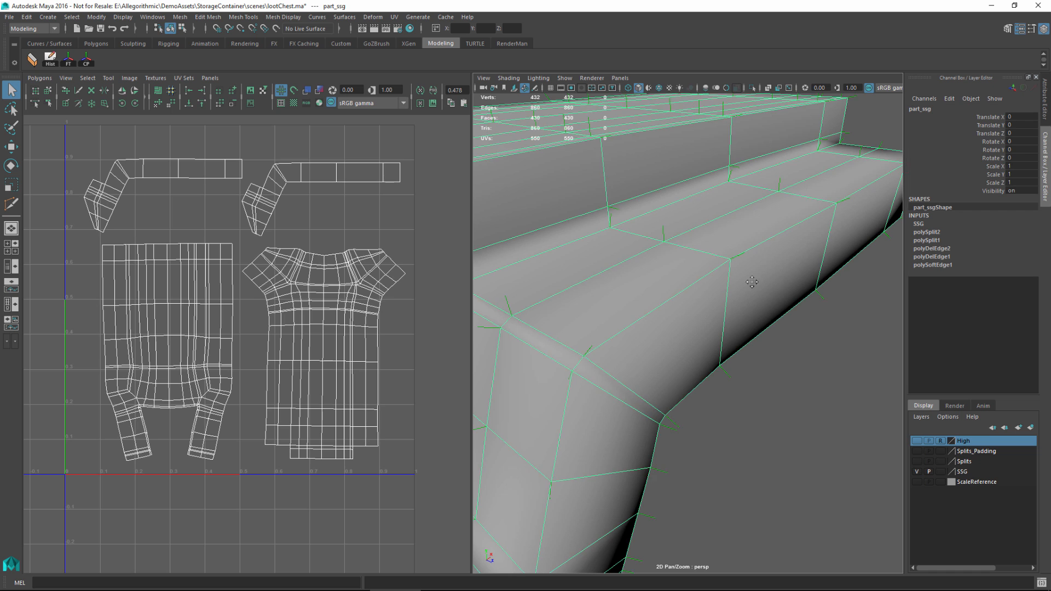
pyautogui.keyDown('alt'); pyautogui.moveTo(730, 263); pyautogui.dragTo(682, 293); pyautogui.keyUp('alt')
pyautogui.moveTo(682, 285); pyautogui.dragTo(689, 241, button='right')
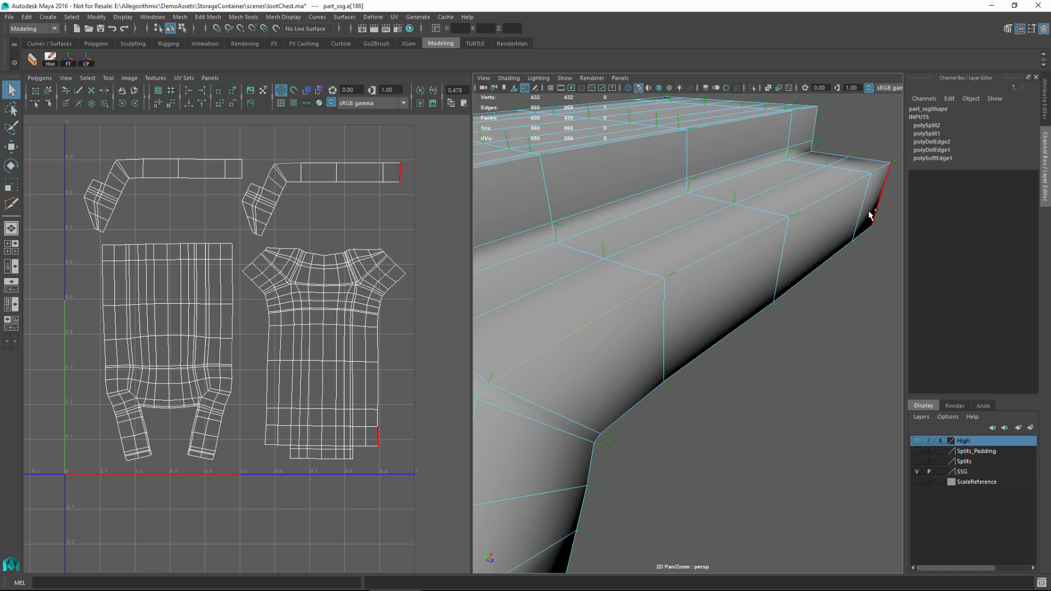
pyautogui.doubleClick(880, 167)
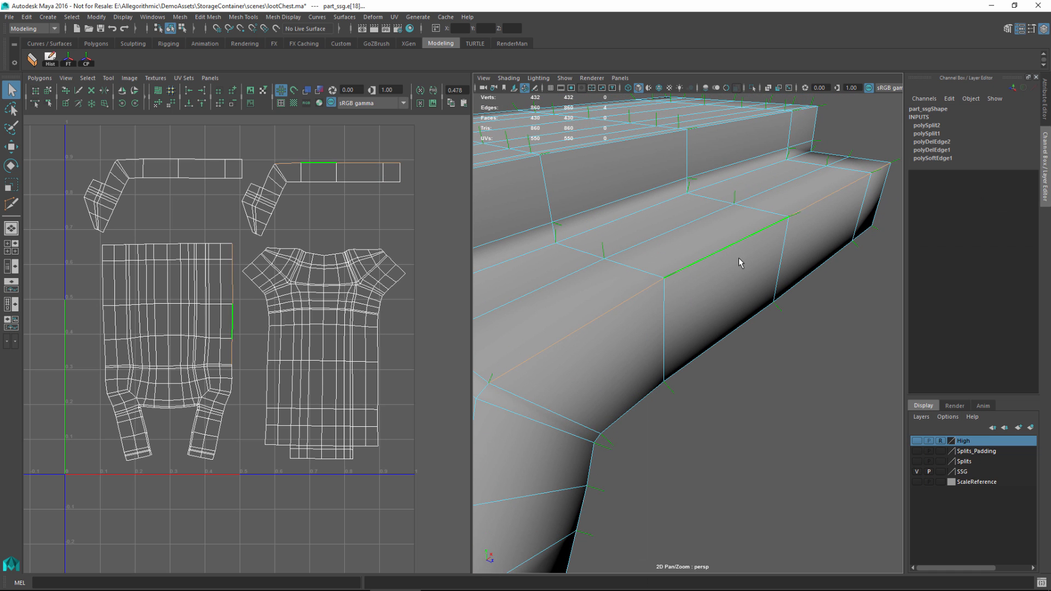
pyautogui.keyDown('alt'); pyautogui.moveTo(738, 258); pyautogui.dragTo(802, 262); pyautogui.keyUp('alt')
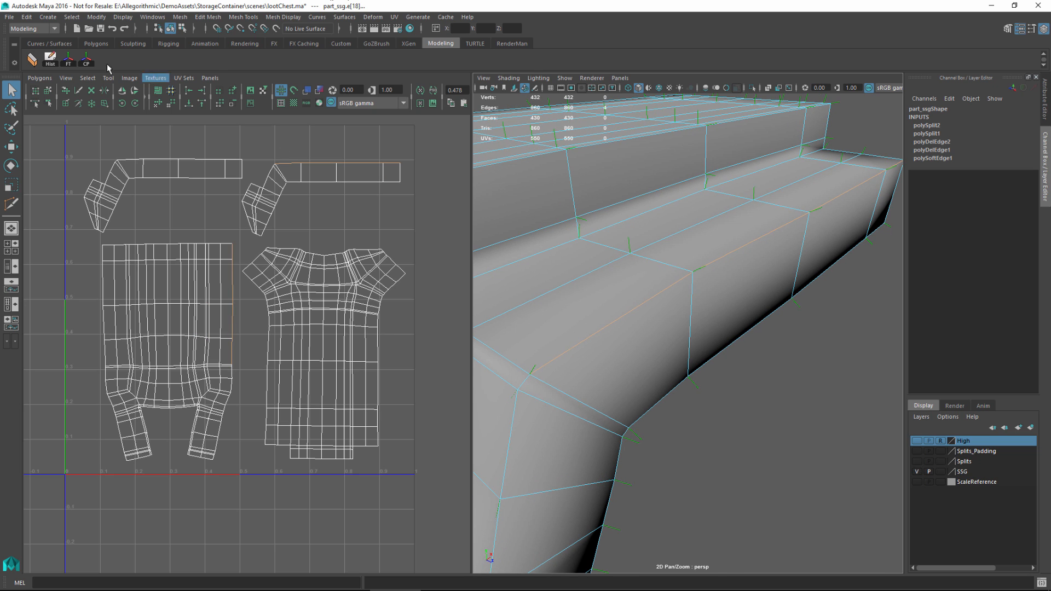
pyautogui.click(50, 59)
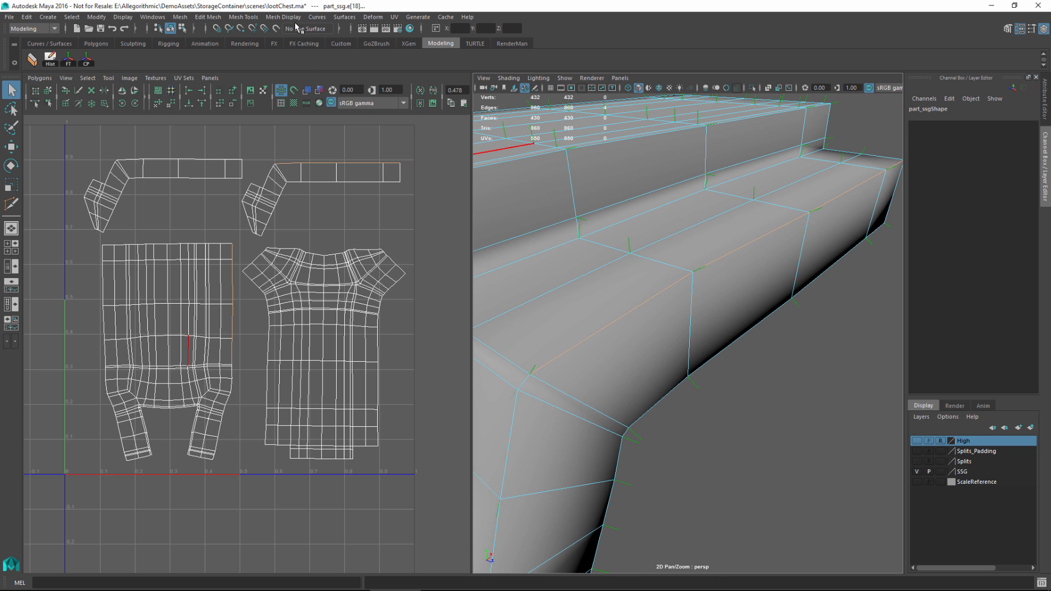
pyautogui.click(279, 18)
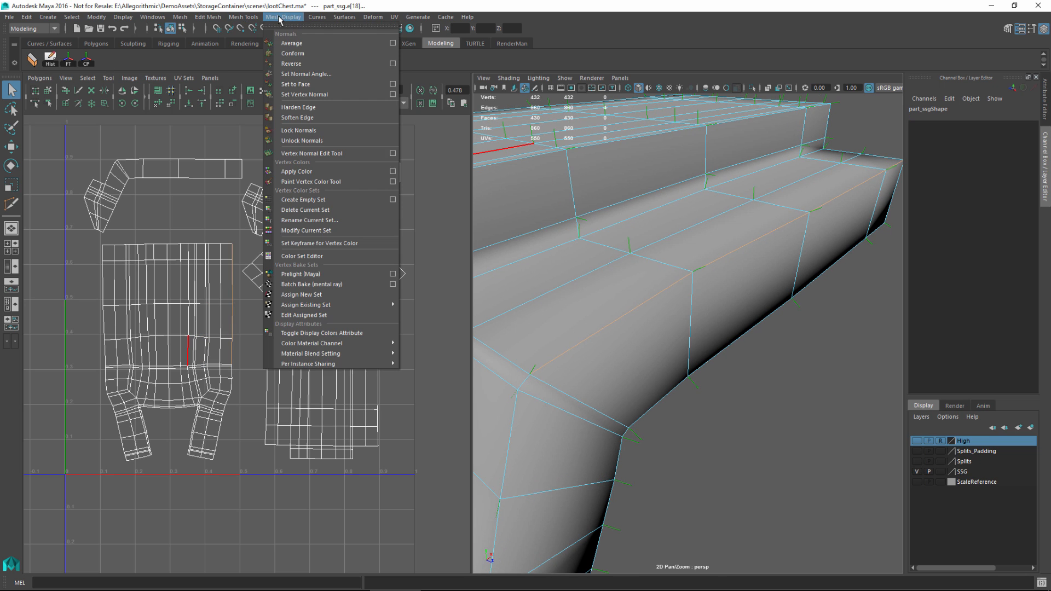
pyautogui.click(307, 118)
# Step: Return to object mode, deselect the part and examine the shading along the lower ledge's outer edge
pyautogui.keyDown('alt'); pyautogui.moveTo(773, 375); pyautogui.dragTo(725, 256); pyautogui.keyUp('alt')
pyautogui.click(758, 316)
pyautogui.moveTo(725, 257); pyautogui.dragTo(775, 205, button='right')
pyautogui.keyDown('alt'); pyautogui.moveTo(775, 206); pyautogui.dragTo(783, 235); pyautogui.keyUp('alt')
pyautogui.keyDown('alt'); pyautogui.moveTo(756, 267); pyautogui.dragTo(722, 314); pyautogui.keyUp('alt')
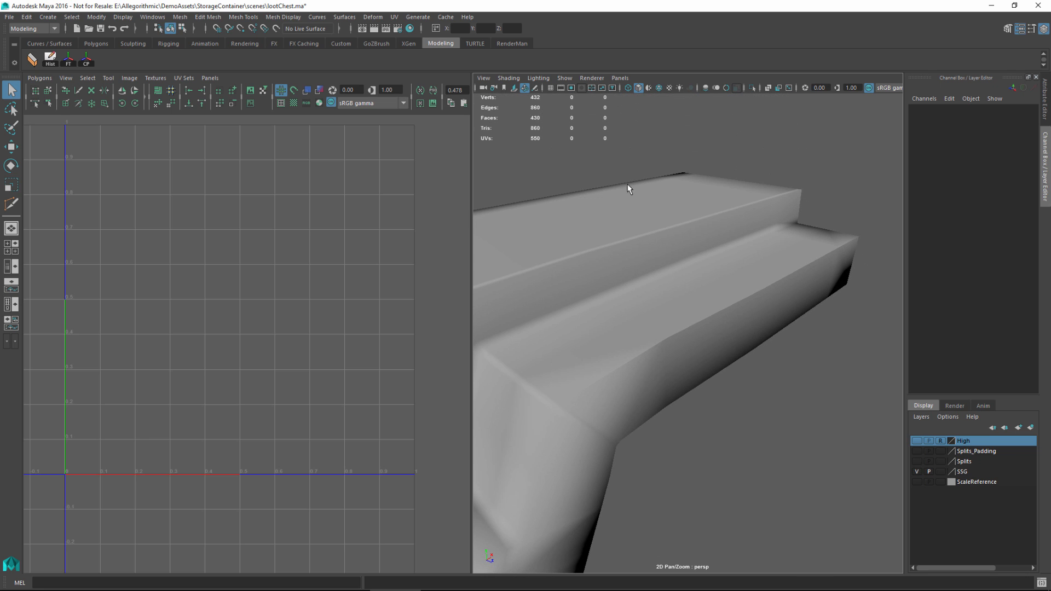
pyautogui.keyDown('alt'); pyautogui.moveTo(629, 188); pyautogui.dragTo(681, 214); pyautogui.keyUp('alt')
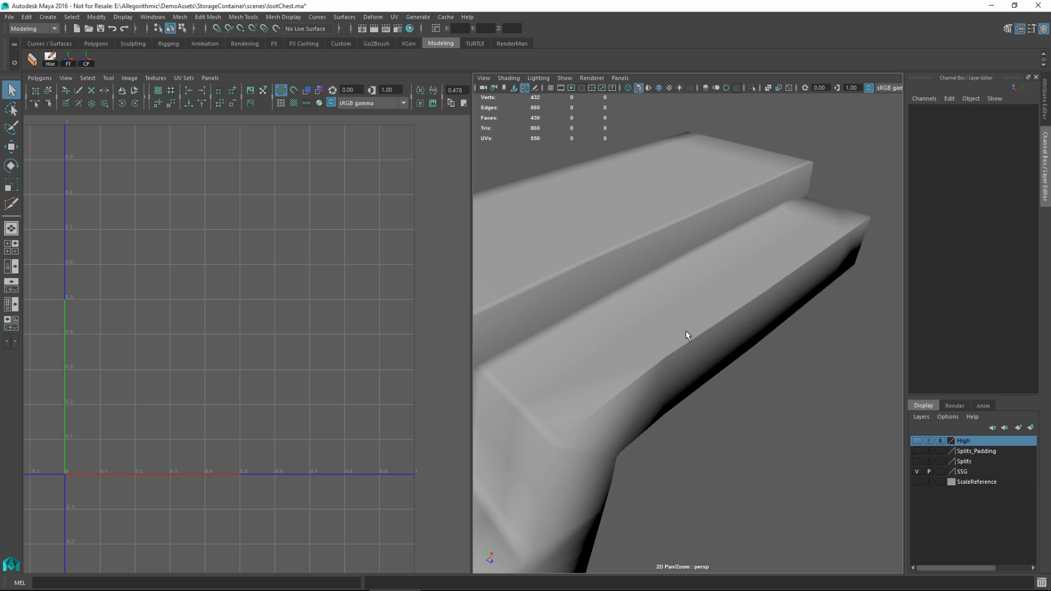
# Step: Select part_ssg and pick the vertex partway along its lower side ledge's outer edge to examine the vertex normals
pyautogui.keyDown('alt'); pyautogui.moveTo(688, 330); pyautogui.dragTo(781, 339); pyautogui.keyUp('alt')
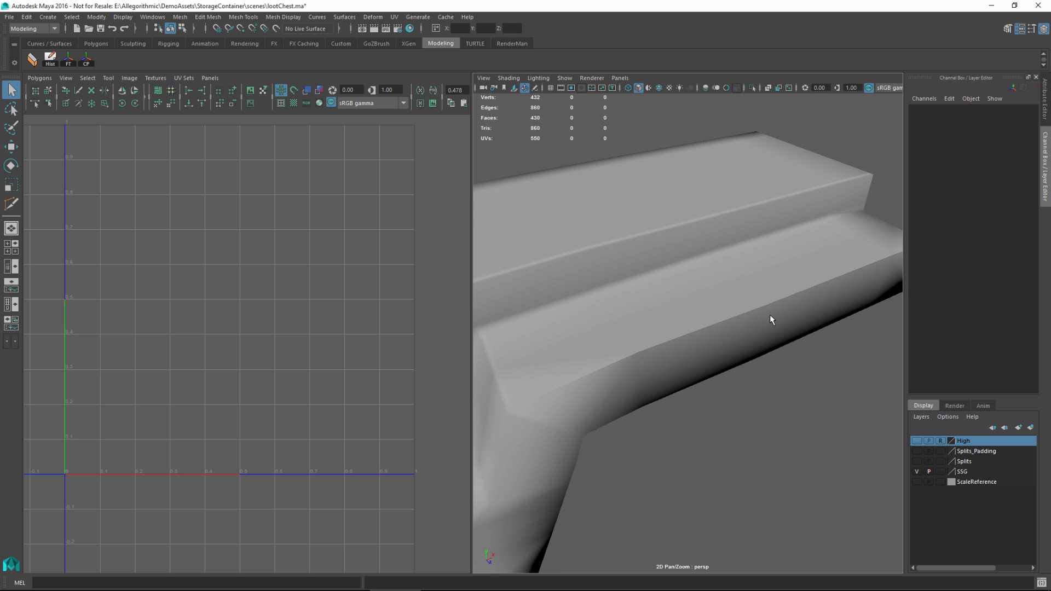
pyautogui.click(628, 259)
pyautogui.keyDown('alt'); pyautogui.moveTo(639, 301); pyautogui.dragTo(793, 188); pyautogui.keyUp('alt')
pyautogui.keyDown('alt'); pyautogui.moveTo(742, 225); pyautogui.dragTo(598, 339); pyautogui.keyUp('alt')
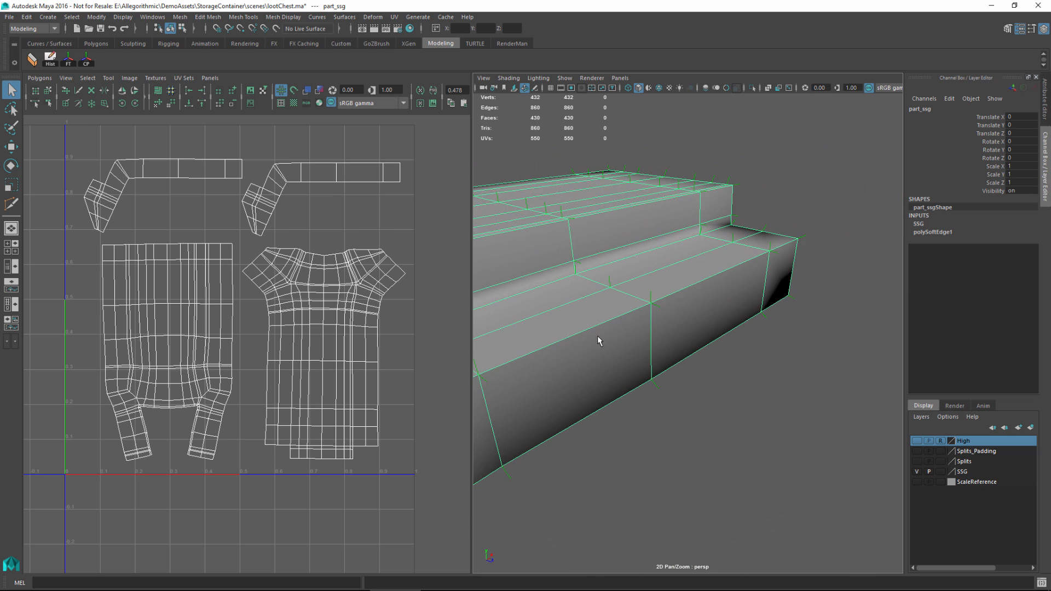
pyautogui.keyDown('alt'); pyautogui.moveTo(598, 336); pyautogui.dragTo(628, 301, button='right'); pyautogui.keyUp('alt')
pyautogui.keyDown('alt'); pyautogui.moveTo(629, 301); pyautogui.dragTo(700, 301); pyautogui.keyUp('alt')
pyautogui.click(710, 359)
pyautogui.click(696, 303)
pyautogui.keyDown('alt'); pyautogui.moveTo(699, 301); pyautogui.dragTo(664, 277, button='right'); pyautogui.keyUp('alt')
pyautogui.moveTo(665, 277); pyautogui.dragTo(676, 301)
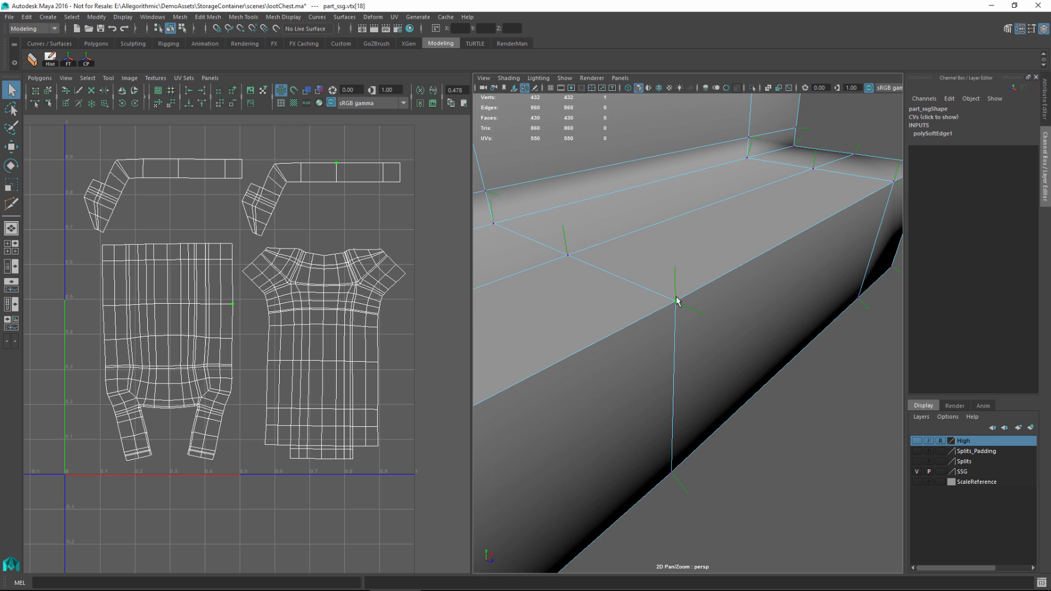
# Step: Soften the ledge's outer edge by setting the polySoftEdge1 angle to 180
pyautogui.click(932, 134)
pyautogui.doubleClick(1010, 143)
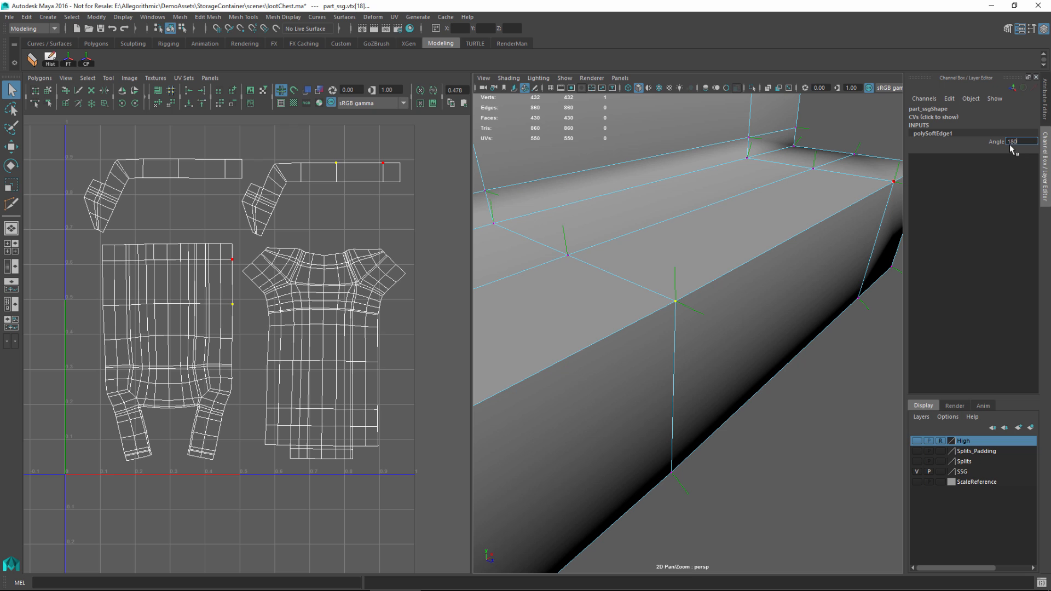
pyautogui.press('Return')
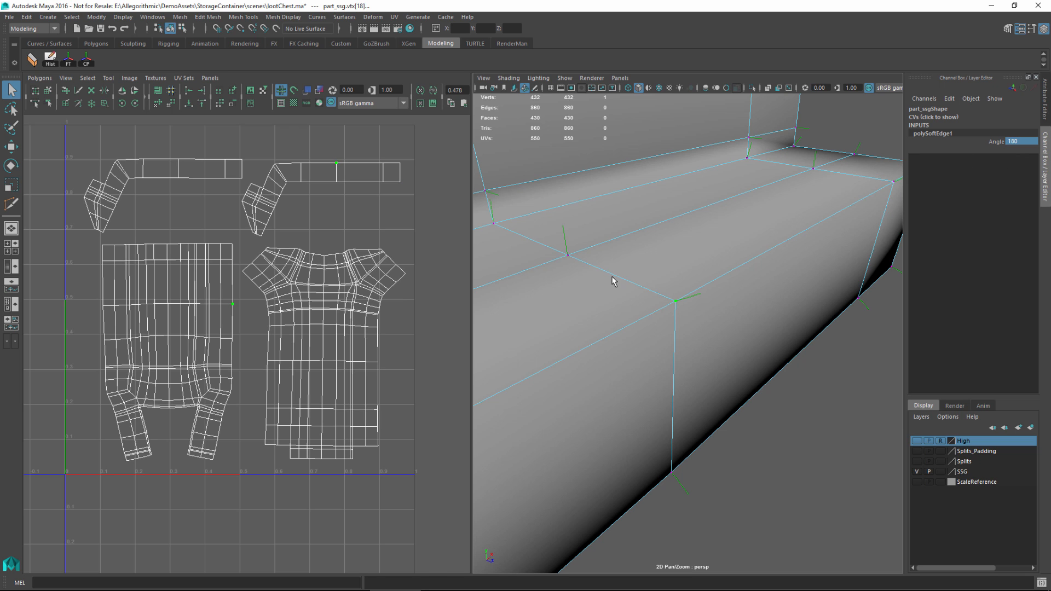
# Step: Frame the selected ledge vertex and examine its normal and the surrounding shading from several angles
pyautogui.scroll(2, 721, 334)
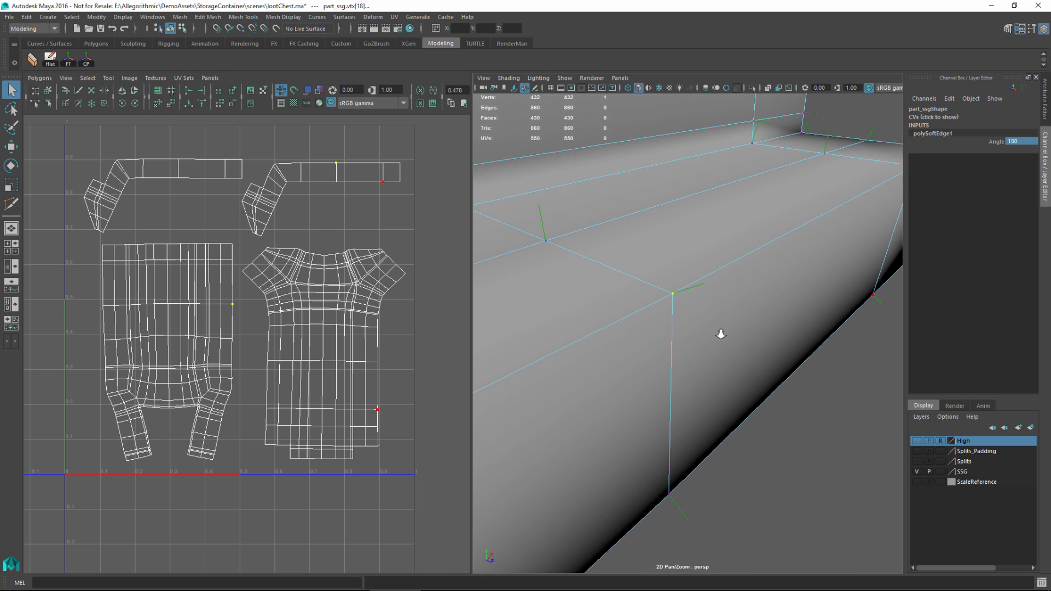
pyautogui.keyDown('alt'); pyautogui.moveTo(721, 334); pyautogui.dragTo(729, 339, button='right'); pyautogui.keyUp('alt')
pyautogui.moveTo(687, 321)
pyautogui.keyDown('alt'); pyautogui.mouseDown()
pyautogui.moveTo(700, 303)
pyautogui.moveTo(696, 325)
pyautogui.mouseUp(); pyautogui.keyUp('alt')
pyautogui.keyDown('alt'); pyautogui.moveTo(683, 276); pyautogui.dragTo(693, 299, button='middle'); pyautogui.keyUp('alt')
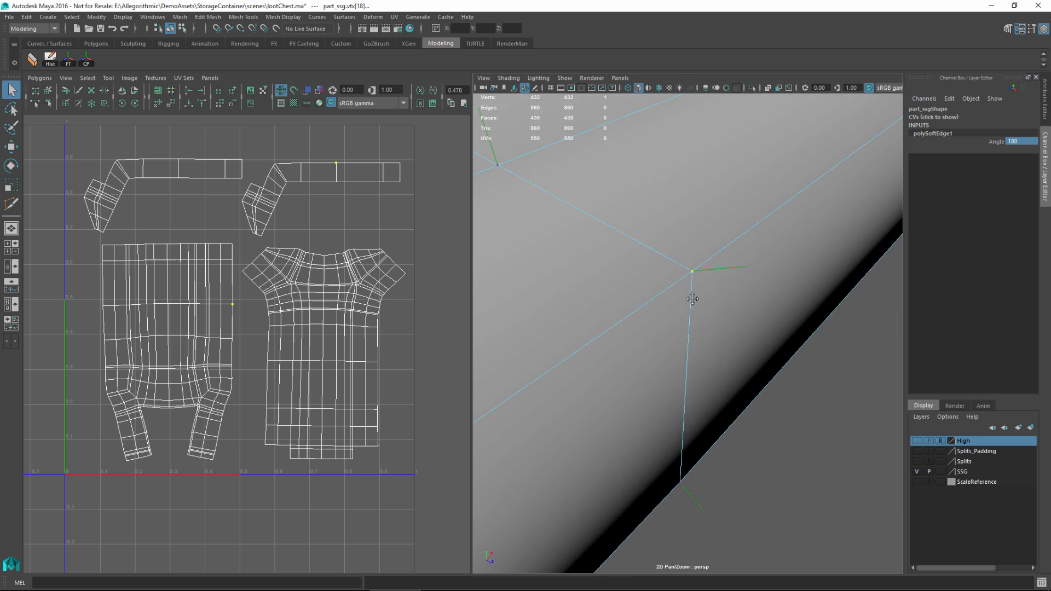
pyautogui.keyDown('alt'); pyautogui.moveTo(693, 299); pyautogui.dragTo(688, 277); pyautogui.keyUp('alt')
pyautogui.keyDown('alt'); pyautogui.moveTo(688, 277); pyautogui.dragTo(678, 249, button='middle'); pyautogui.keyUp('alt')
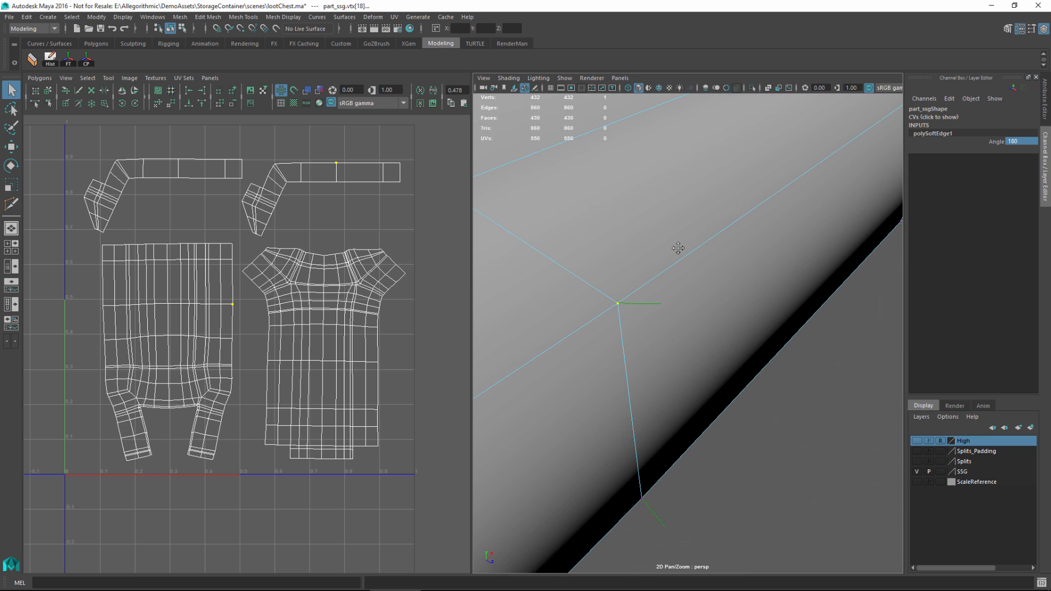
pyautogui.keyDown('alt'); pyautogui.moveTo(678, 248); pyautogui.dragTo(679, 258); pyautogui.keyUp('alt')
pyautogui.keyDown('alt'); pyautogui.moveTo(679, 258); pyautogui.dragTo(688, 268, button='right'); pyautogui.keyUp('alt')
pyautogui.press('f')
pyautogui.keyDown('alt'); pyautogui.moveTo(685, 357); pyautogui.dragTo(687, 358); pyautogui.keyUp('alt')
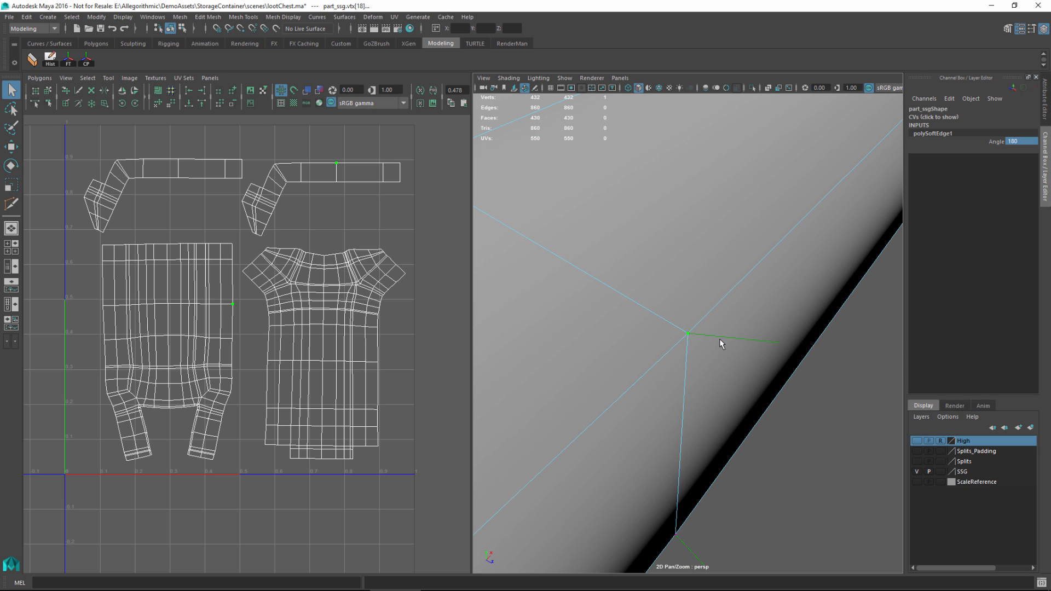
pyautogui.moveTo(735, 359)
pyautogui.keyDown('alt'); pyautogui.mouseDown()
pyautogui.moveTo(695, 357)
pyautogui.moveTo(679, 342)
pyautogui.moveTo(711, 354)
pyautogui.moveTo(697, 348)
pyautogui.moveTo(773, 305)
pyautogui.mouseUp(); pyautogui.keyUp('alt')
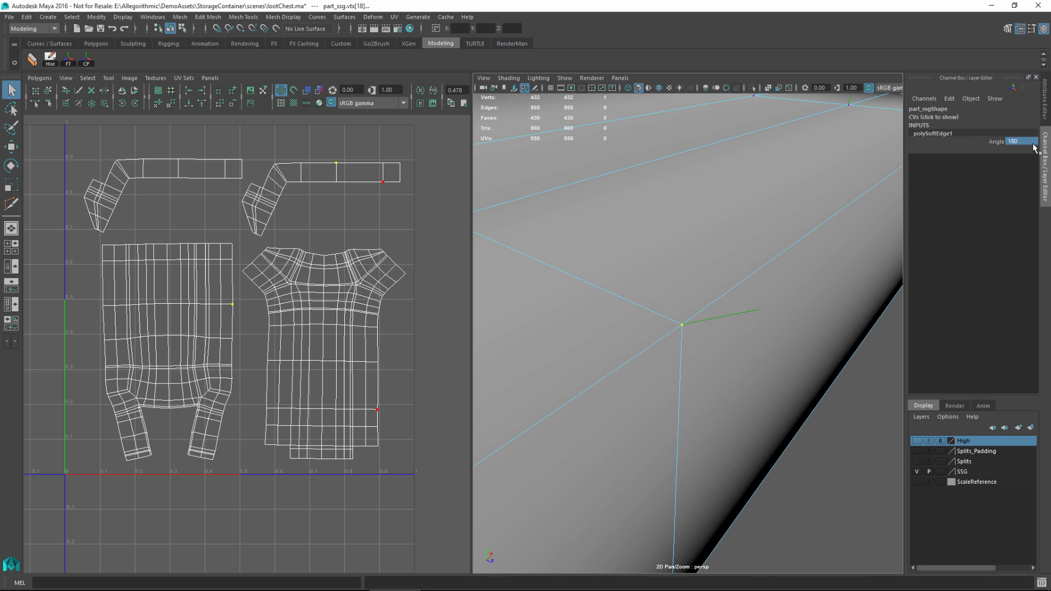
# Step: Harden the ledge's outer edge by setting the polySoftEdge1 angle to 0
pyautogui.click(1025, 142)
pyautogui.write('0')
pyautogui.press('Return')
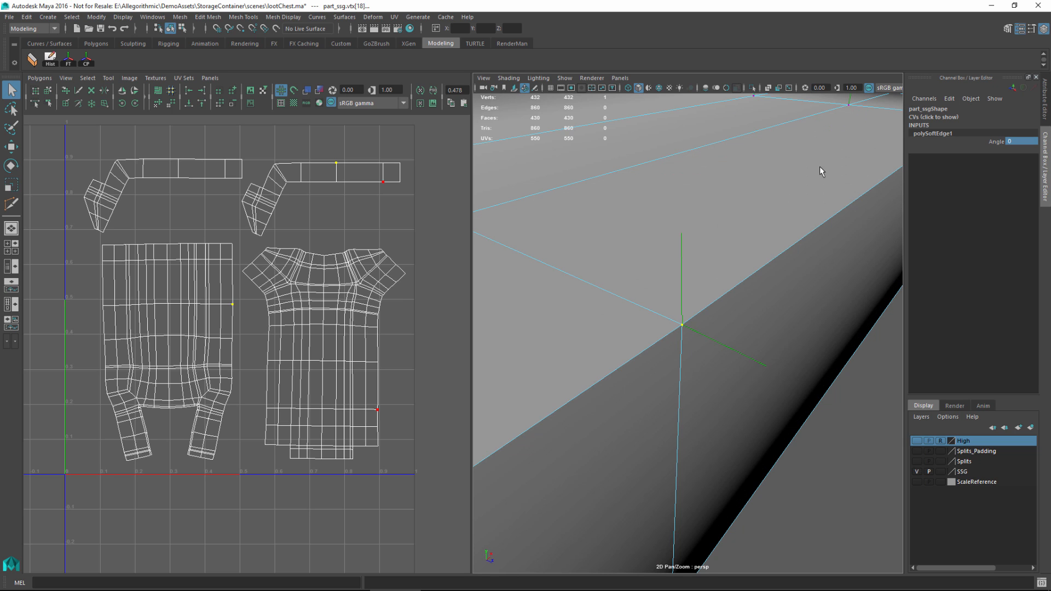
pyautogui.keyDown('alt'); pyautogui.moveTo(636, 312); pyautogui.dragTo(624, 316); pyautogui.keyUp('alt')
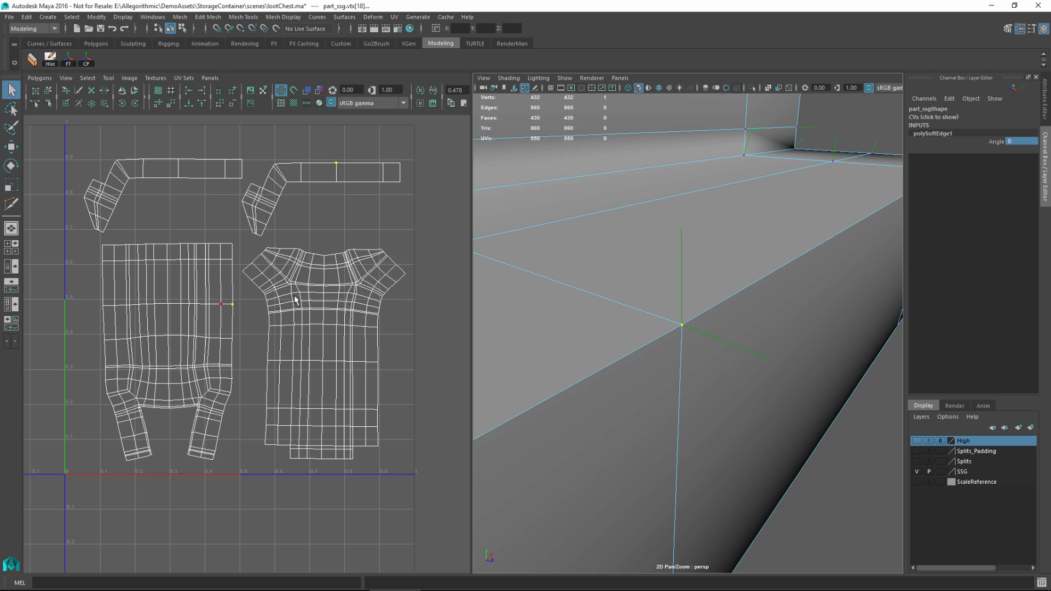
# Step: Switch to edge selection and examine the UV shell border along the ledge's hard edge in the UV layout
pyautogui.keyDown('alt'); pyautogui.moveTo(228, 291); pyautogui.dragTo(246, 331, button='right'); pyautogui.keyUp('alt')
pyautogui.keyDown('alt'); pyautogui.moveTo(230, 306); pyautogui.dragTo(277, 369, button='middle'); pyautogui.keyUp('alt')
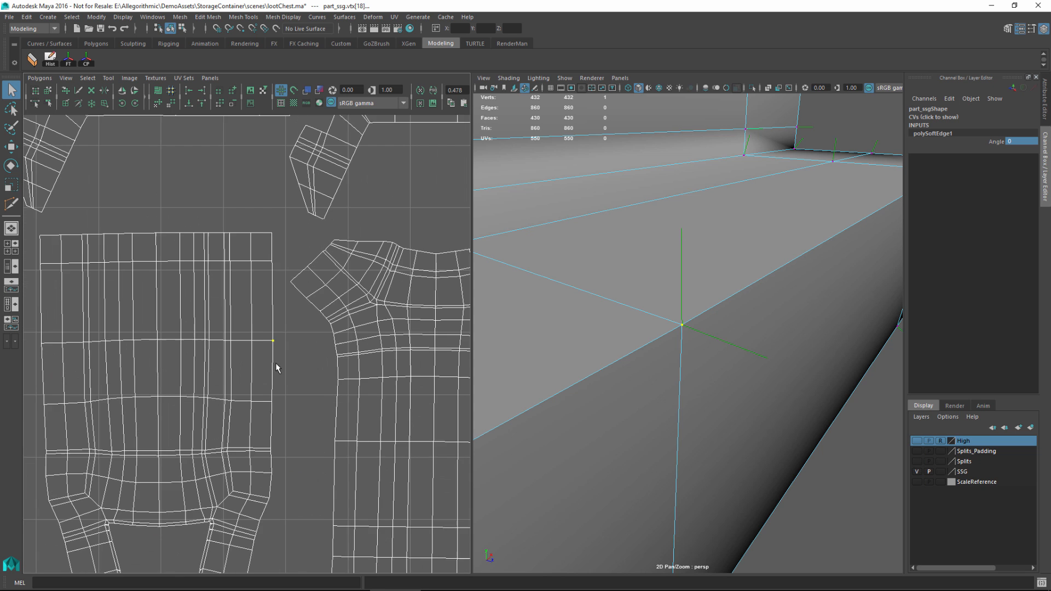
pyautogui.keyDown('alt'); pyautogui.moveTo(277, 369); pyautogui.dragTo(297, 338, button='right'); pyautogui.keyUp('alt')
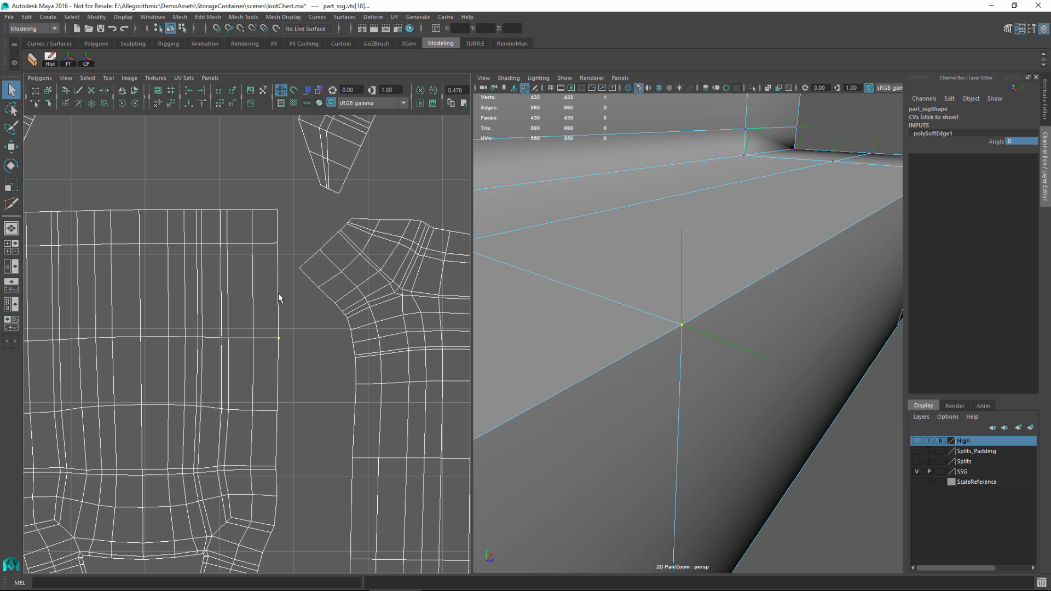
pyautogui.moveTo(279, 298); pyautogui.dragTo(283, 287, button='right')
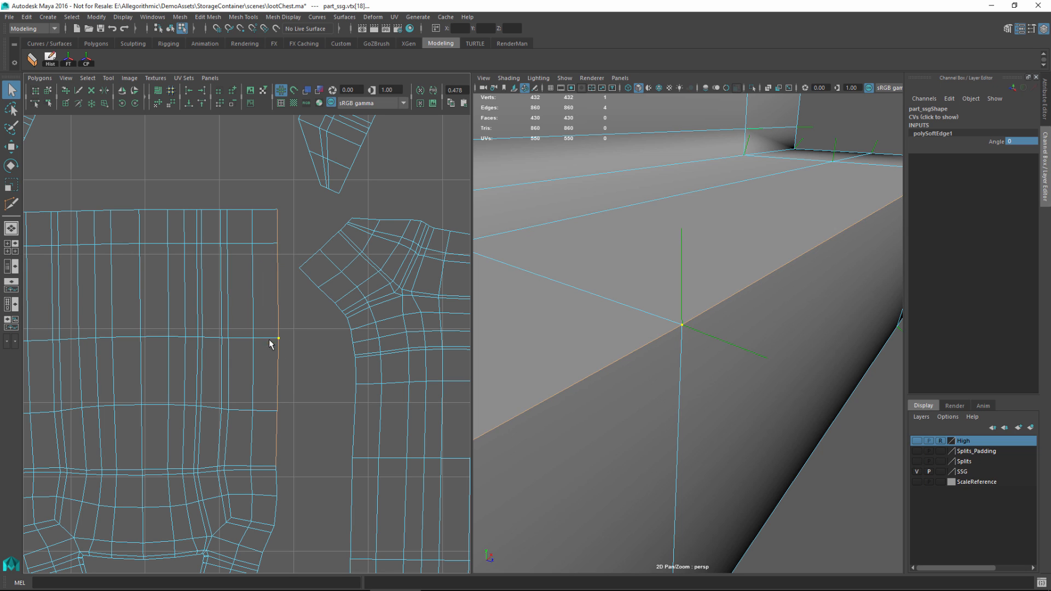
pyautogui.keyDown('alt'); pyautogui.moveTo(269, 342); pyautogui.dragTo(287, 314, button='right'); pyautogui.keyUp('alt')
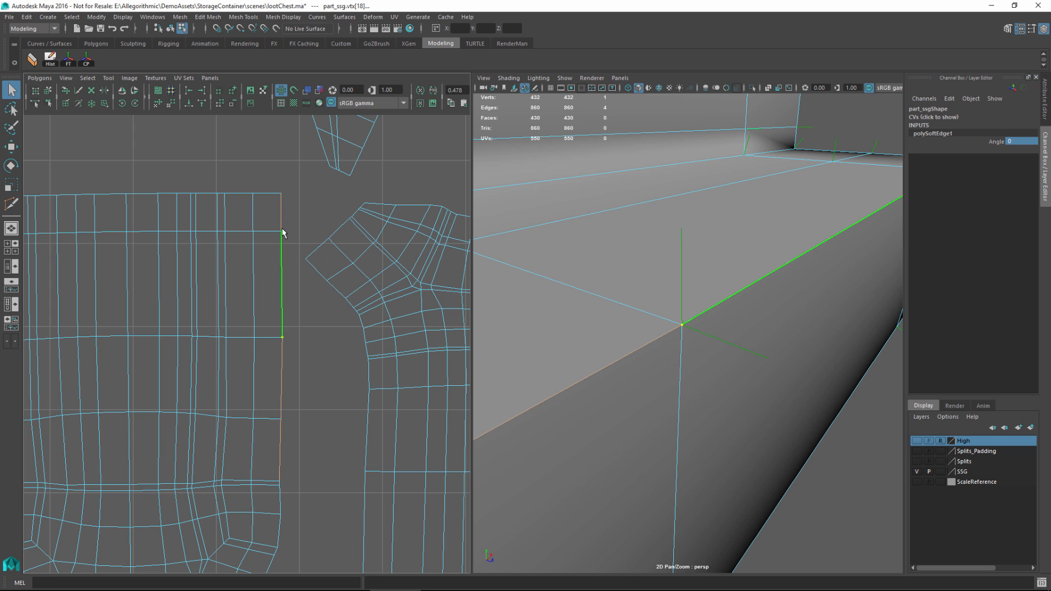
pyautogui.keyDown('alt'); pyautogui.moveTo(318, 372); pyautogui.dragTo(327, 345, button='middle'); pyautogui.keyUp('alt')
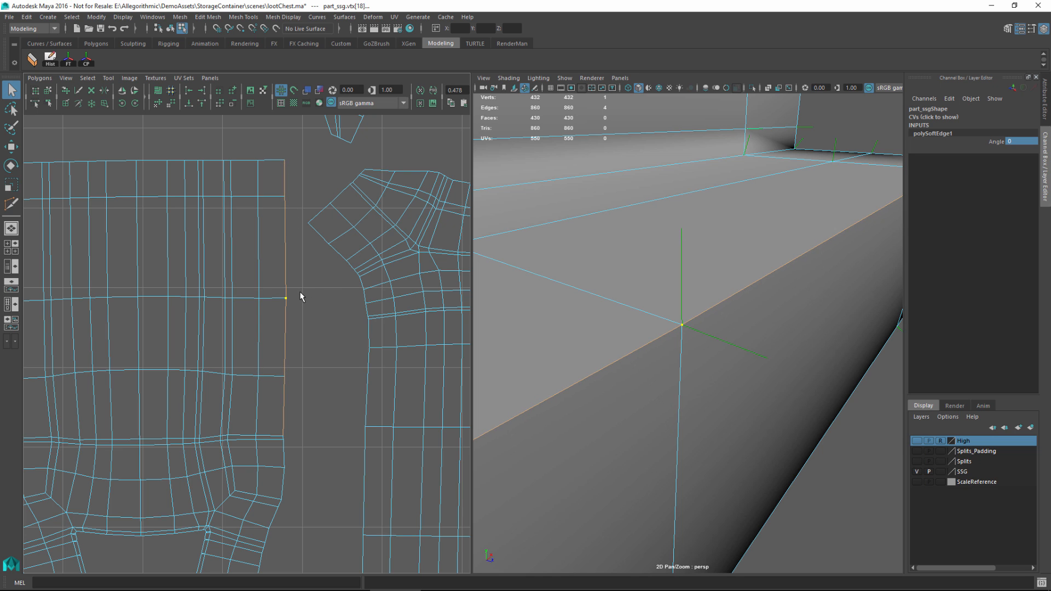
pyautogui.keyDown('alt'); pyautogui.moveTo(295, 237); pyautogui.dragTo(286, 194, button='middle'); pyautogui.keyUp('alt')
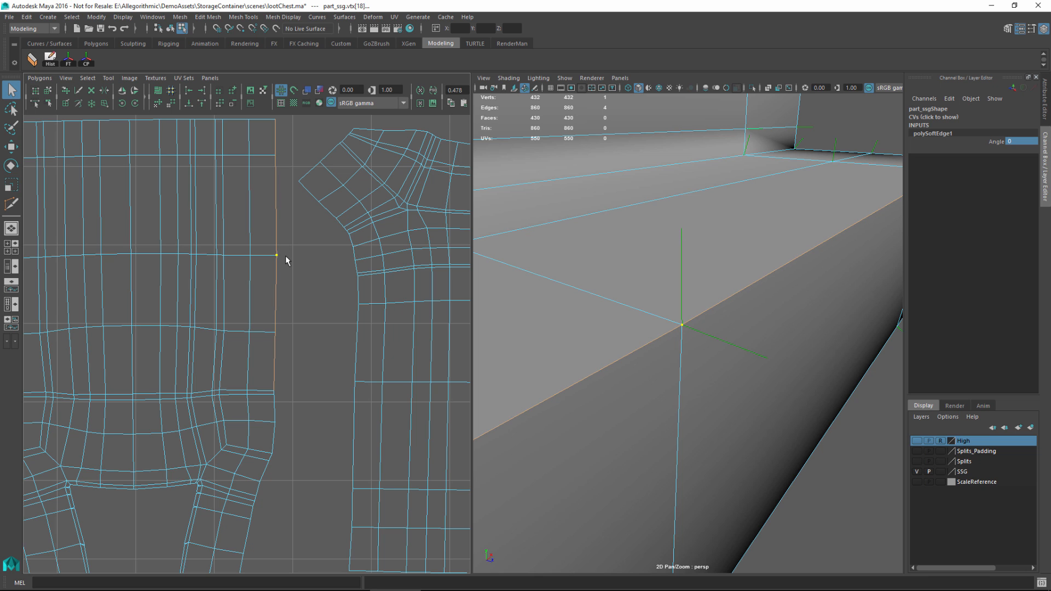
pyautogui.scroll(3, 279, 228)
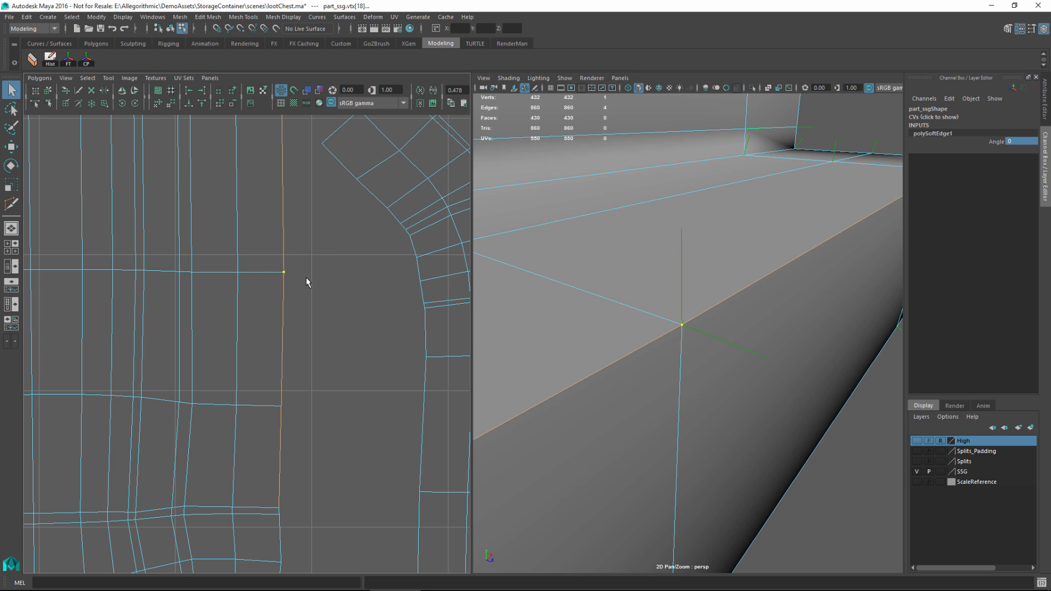
pyautogui.scroll(-3, 290, 296)
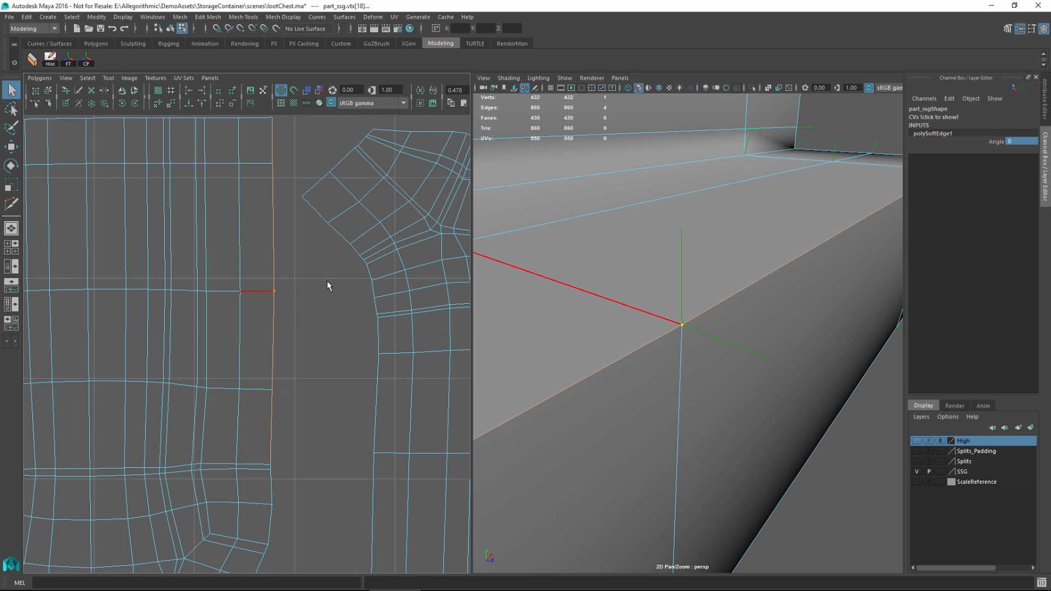
# Step: Examine the ledge's hard outer edge and its neighbouring vertex normals on the 3D model
pyautogui.keyDown('alt'); pyautogui.moveTo(657, 349); pyautogui.dragTo(556, 329, button='right'); pyautogui.keyUp('alt')
pyautogui.keyDown('alt'); pyautogui.moveTo(676, 368); pyautogui.dragTo(697, 351, button='middle'); pyautogui.keyUp('alt')
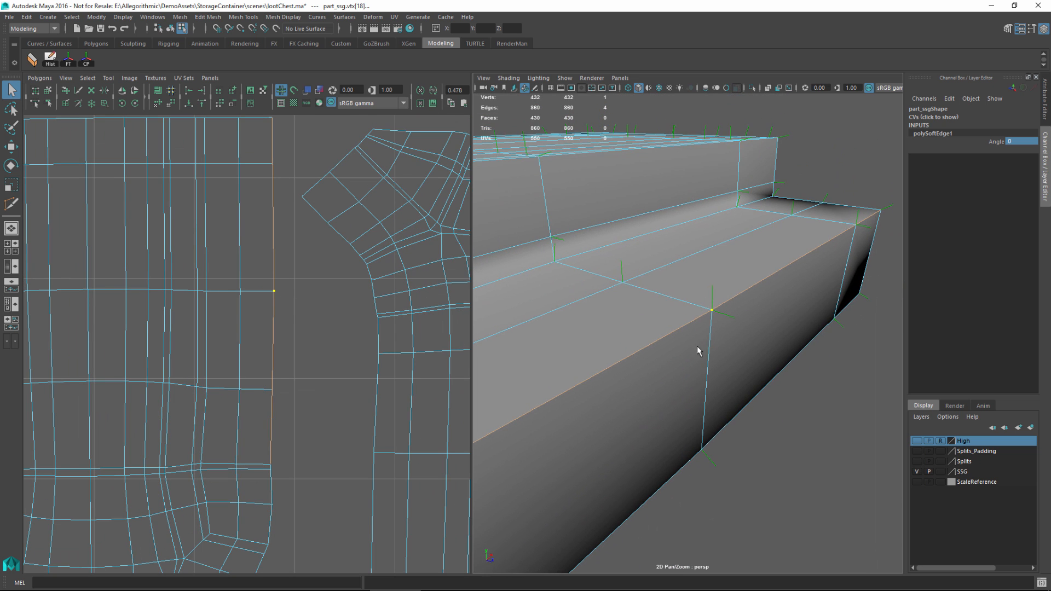
pyautogui.keyDown('alt'); pyautogui.moveTo(698, 351); pyautogui.dragTo(680, 356, button='right'); pyautogui.keyUp('alt')
pyautogui.keyDown('alt'); pyautogui.moveTo(681, 355); pyautogui.dragTo(680, 356); pyautogui.keyUp('alt')
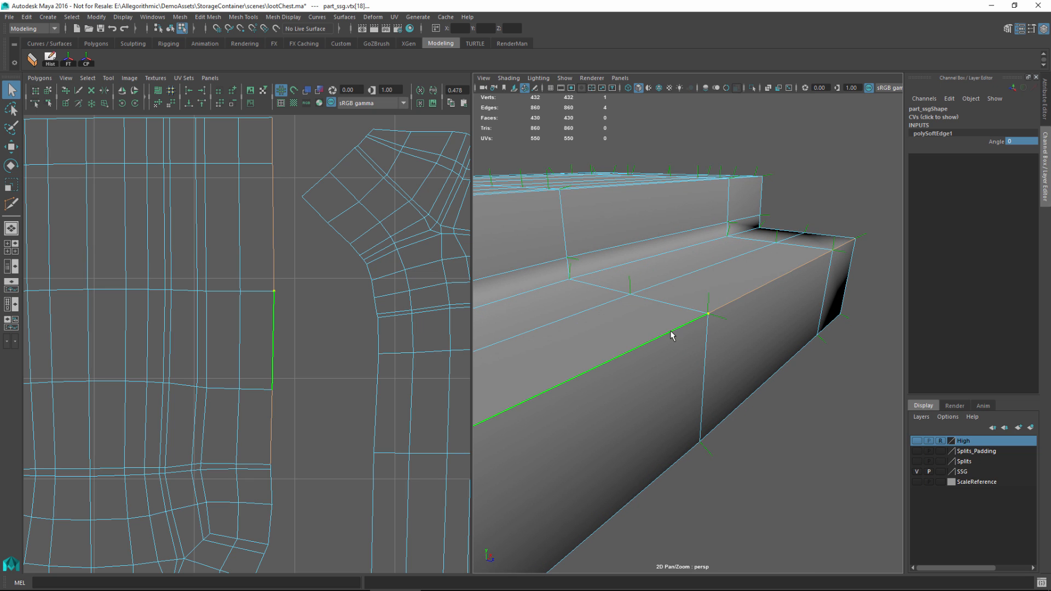
pyautogui.keyDown('alt'); pyautogui.moveTo(804, 264); pyautogui.dragTo(734, 145); pyautogui.keyUp('alt')
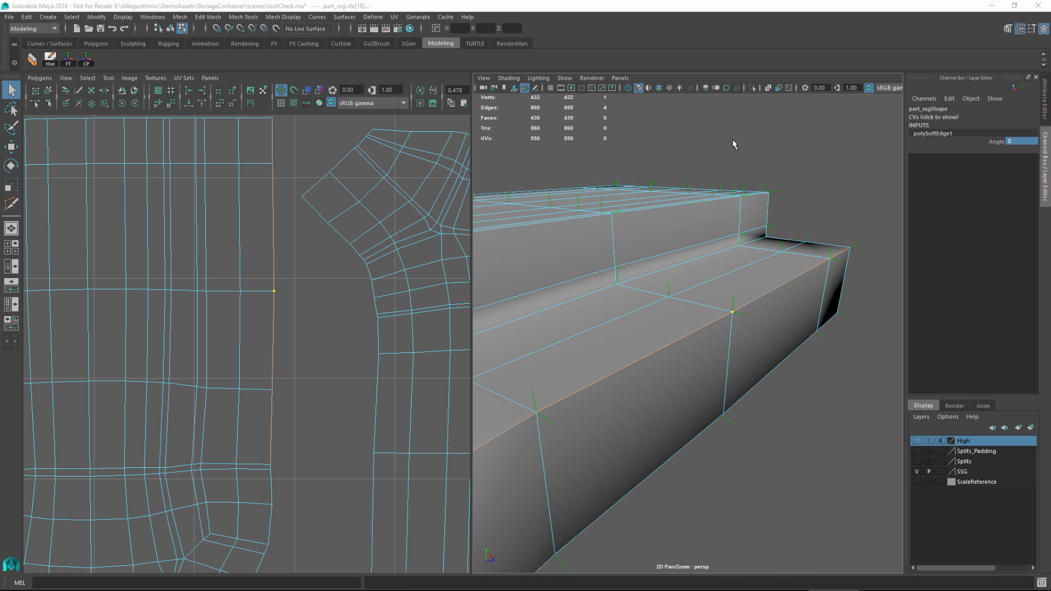
# Step: Return to object mode, reselect part_ssg and examine the whole part's topology and vertex normals
pyautogui.keyDown('alt'); pyautogui.moveTo(758, 314); pyautogui.dragTo(673, 365, button='right'); pyautogui.keyUp('alt')
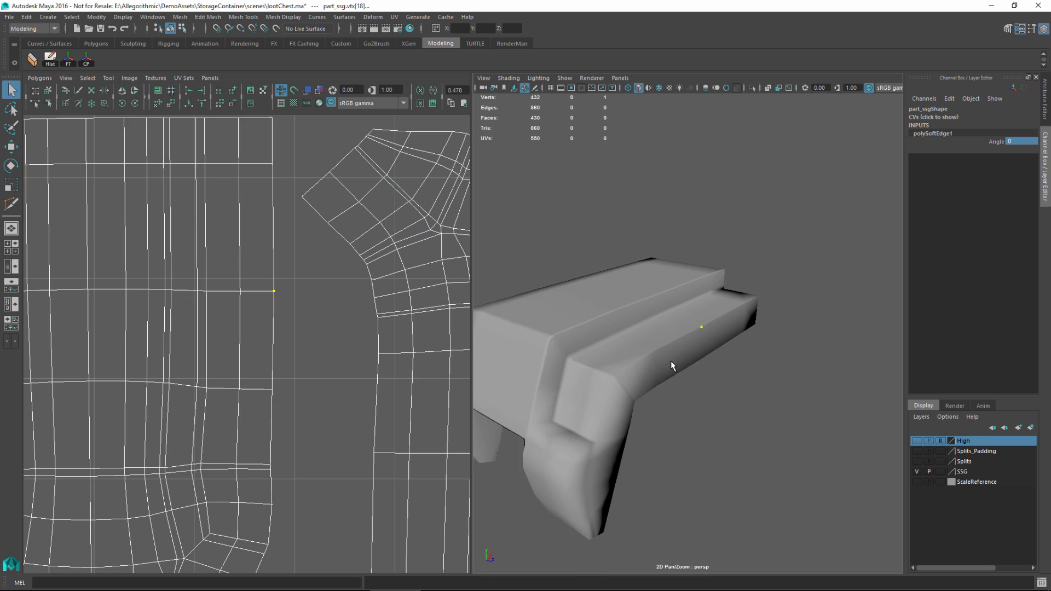
pyautogui.keyDown('alt'); pyautogui.moveTo(673, 366); pyautogui.dragTo(703, 326); pyautogui.keyUp('alt')
pyautogui.click(704, 296)
pyautogui.keyDown('alt'); pyautogui.moveTo(716, 369); pyautogui.dragTo(697, 289); pyautogui.keyUp('alt')
pyautogui.keyDown('alt'); pyautogui.moveTo(694, 294); pyautogui.dragTo(727, 340, button='right'); pyautogui.keyUp('alt')
pyautogui.moveTo(727, 340)
pyautogui.keyDown('alt'); pyautogui.mouseDown()
pyautogui.moveTo(740, 342)
pyautogui.moveTo(732, 336)
pyautogui.mouseUp(); pyautogui.keyUp('alt')
pyautogui.keyDown('alt'); pyautogui.moveTo(737, 300); pyautogui.dragTo(751, 287, button='right'); pyautogui.keyUp('alt')
pyautogui.keyDown('alt'); pyautogui.moveTo(752, 288); pyautogui.dragTo(767, 306); pyautogui.keyUp('alt')
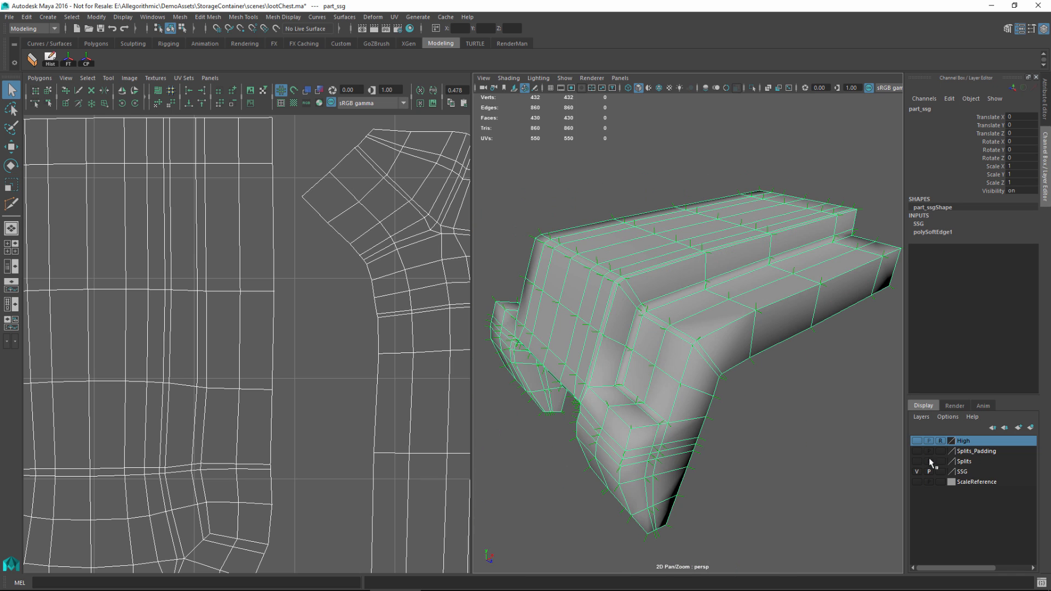
# Step: Hide the SSG layer, show the Splits layer, and select and frame part_splits
pyautogui.click(917, 471)
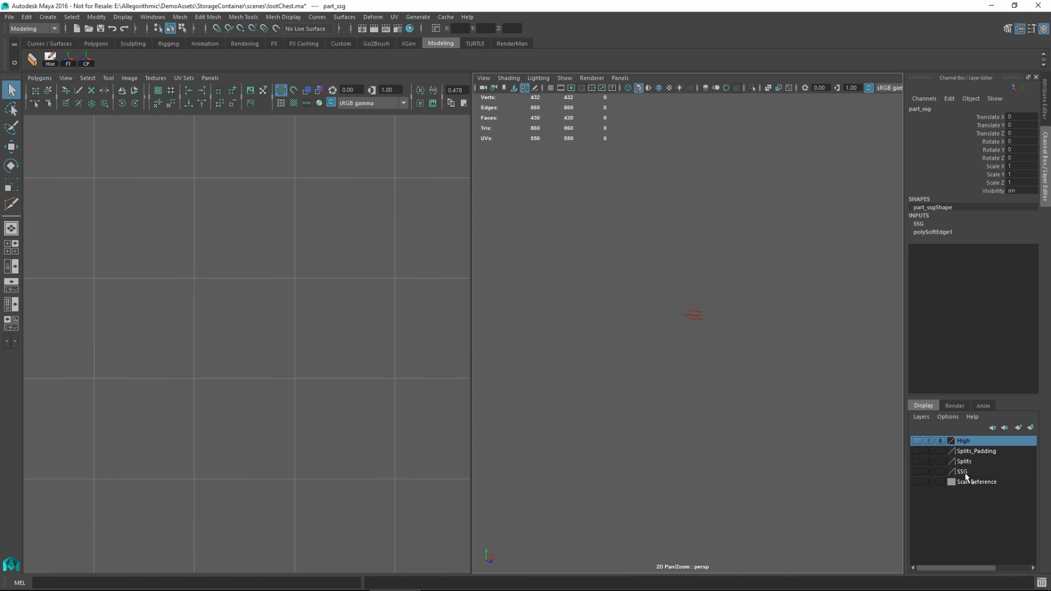
pyautogui.click(917, 461)
pyautogui.click(965, 463)
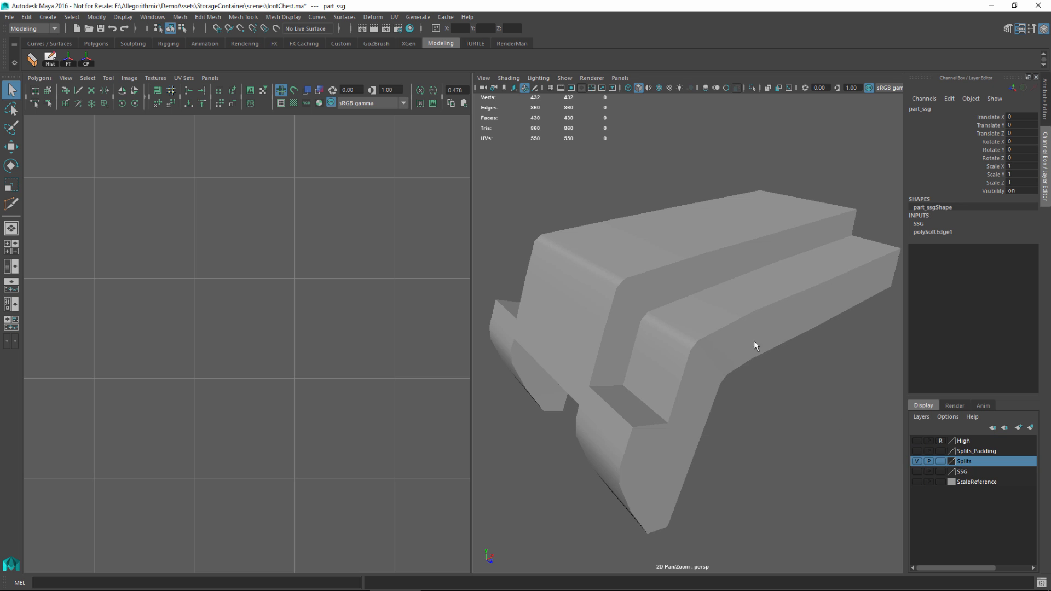
pyautogui.click(690, 334)
pyautogui.press('f')
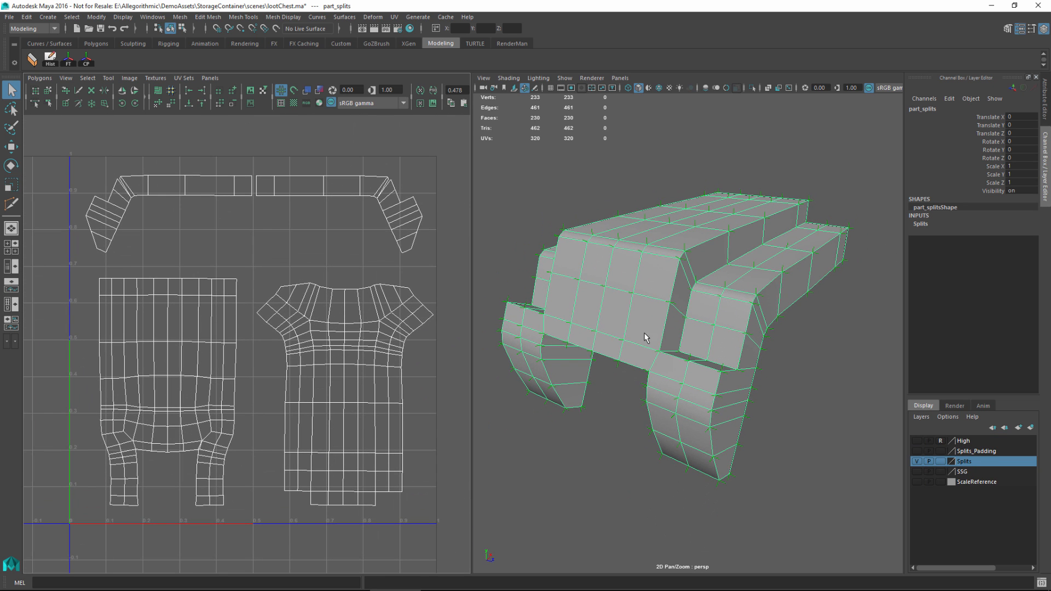
pyautogui.keyDown('alt'); pyautogui.moveTo(648, 331); pyautogui.dragTo(704, 324, button='right'); pyautogui.keyUp('alt')
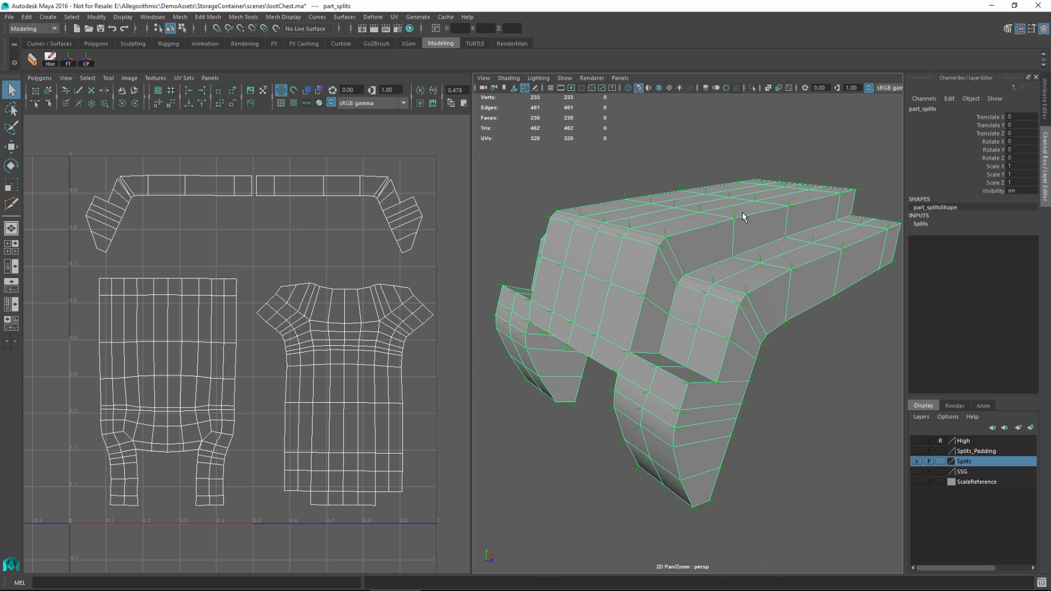
pyautogui.keyDown('alt'); pyautogui.moveTo(737, 283); pyautogui.dragTo(743, 277, button='middle'); pyautogui.keyUp('alt')
# Step: Select the UV border edges of part_splits and compare the hard edges on the model with its UV shells
pyautogui.moveTo(731, 240); pyautogui.dragTo(737, 190, button='right')
pyautogui.keyDown('alt'); pyautogui.moveTo(777, 349); pyautogui.dragTo(736, 364, button='right'); pyautogui.keyUp('alt')
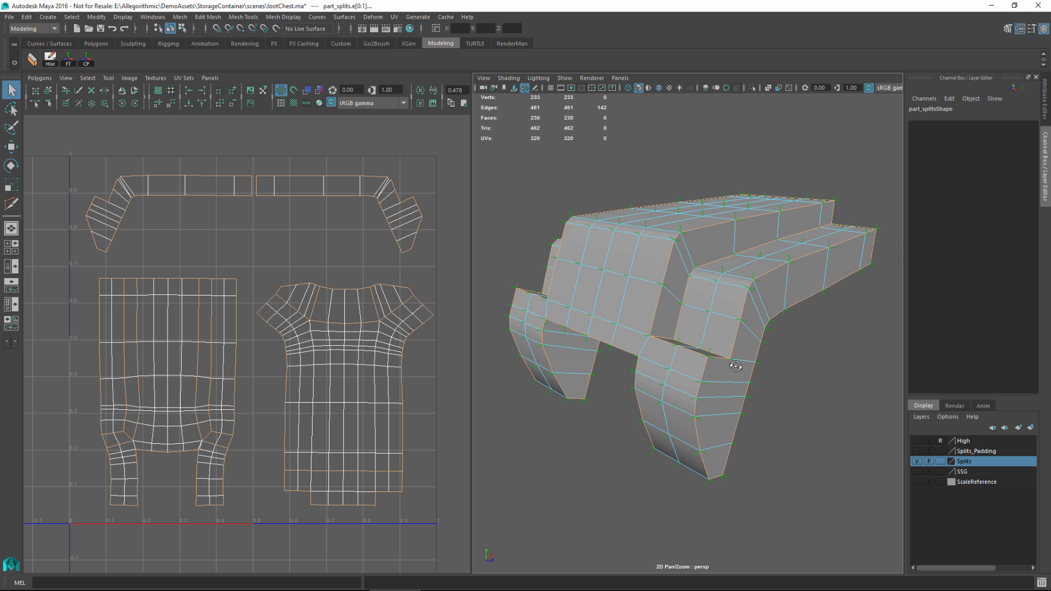
pyautogui.keyDown('alt'); pyautogui.moveTo(664, 273); pyautogui.dragTo(697, 331, button='right'); pyautogui.keyUp('alt')
pyautogui.keyDown('alt'); pyautogui.moveTo(698, 331); pyautogui.dragTo(723, 298); pyautogui.keyUp('alt')
pyautogui.keyDown('alt'); pyautogui.moveTo(738, 391); pyautogui.dragTo(734, 394); pyautogui.keyUp('alt')
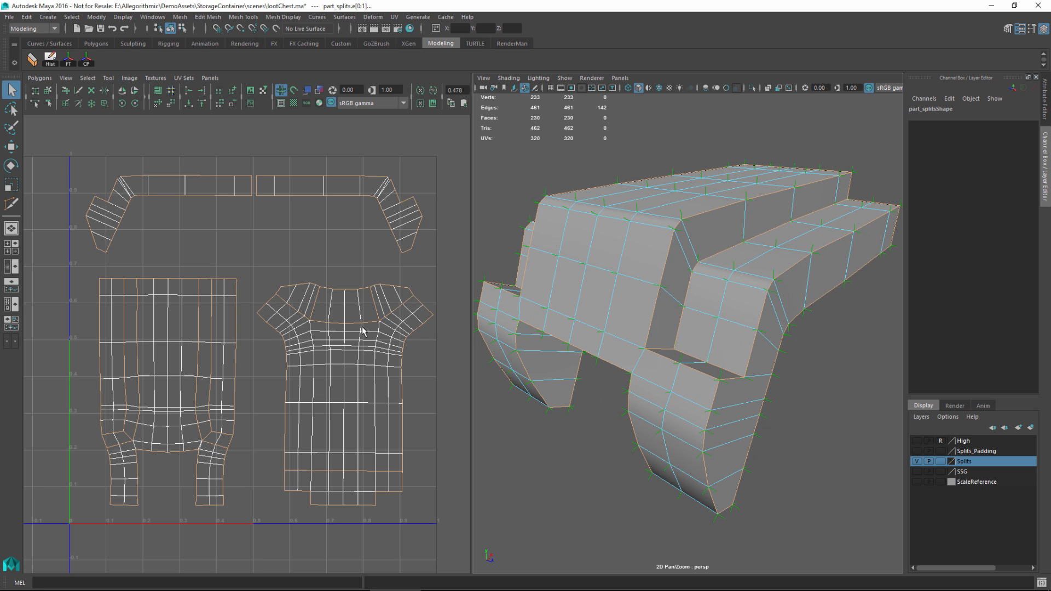
pyautogui.scroll(8, 362, 331)
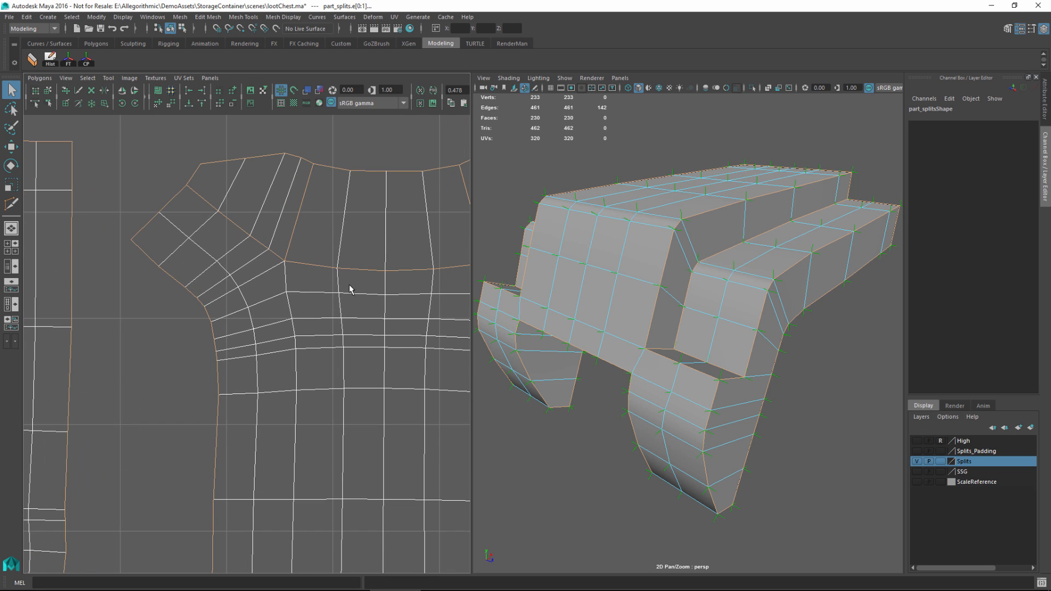
# Step: Reselect part_splits in object mode and open its FBX export, choosing part_splits.fbx as the file
pyautogui.keyDown('alt'); pyautogui.moveTo(783, 265); pyautogui.dragTo(745, 225, button='right'); pyautogui.keyUp('alt')
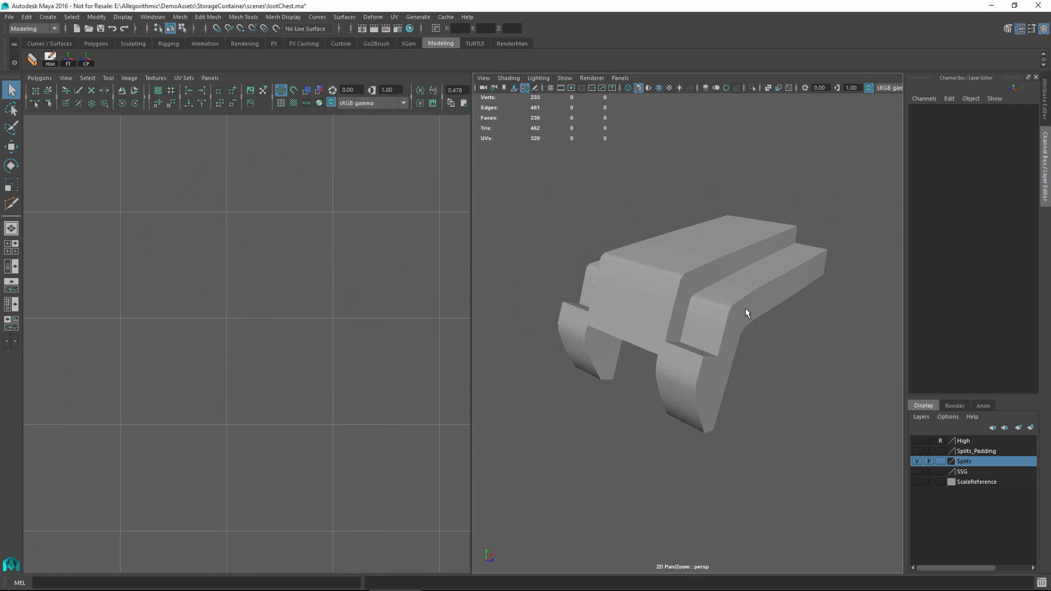
pyautogui.click(706, 299)
pyautogui.keyDown('alt'); pyautogui.moveTo(704, 296); pyautogui.dragTo(715, 237, button='right'); pyautogui.keyUp('alt')
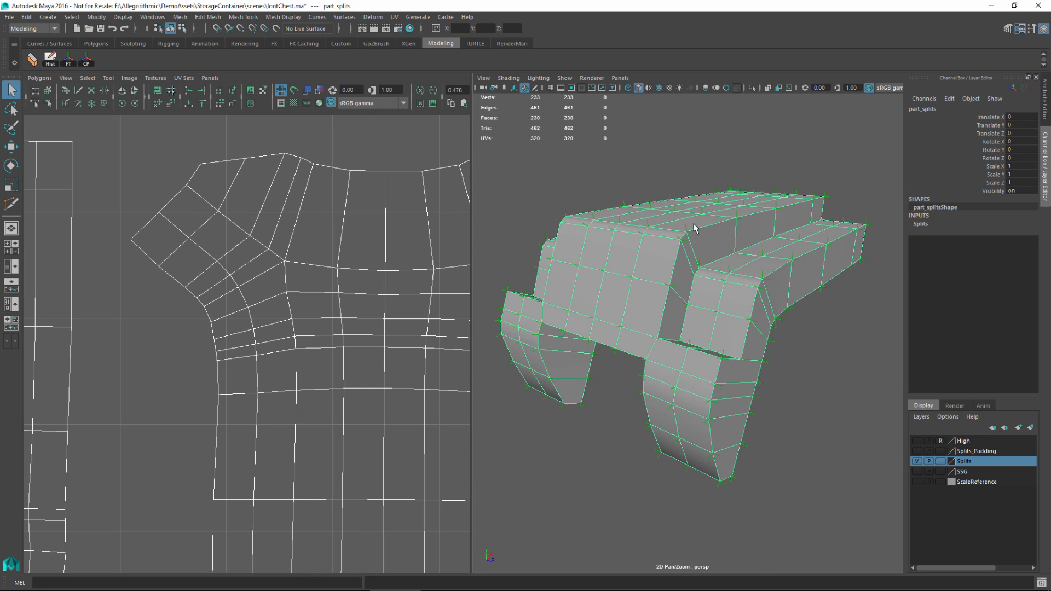
pyautogui.click(10, 17)
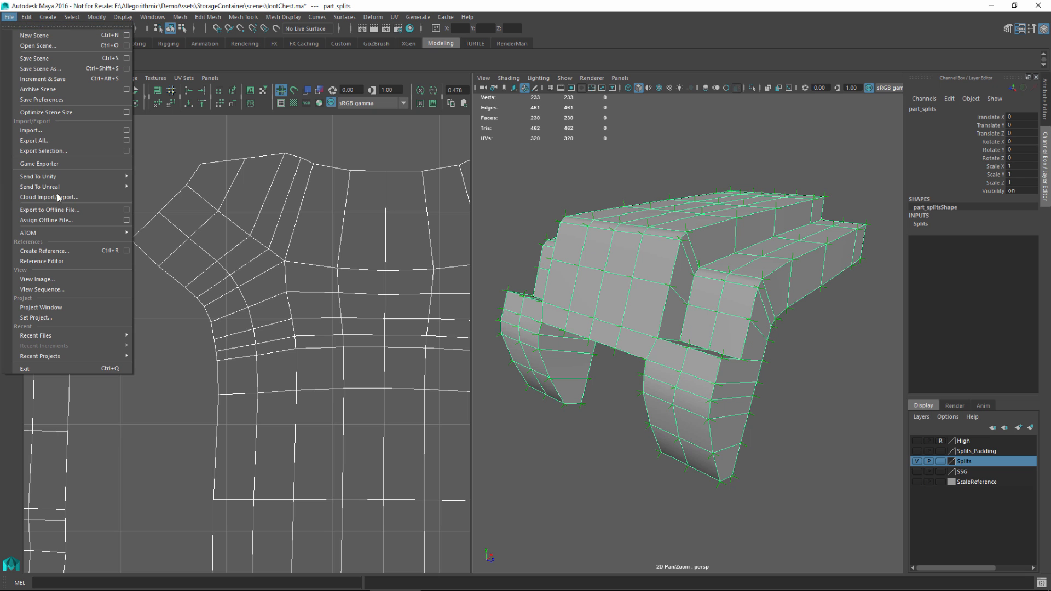
pyautogui.click(41, 152)
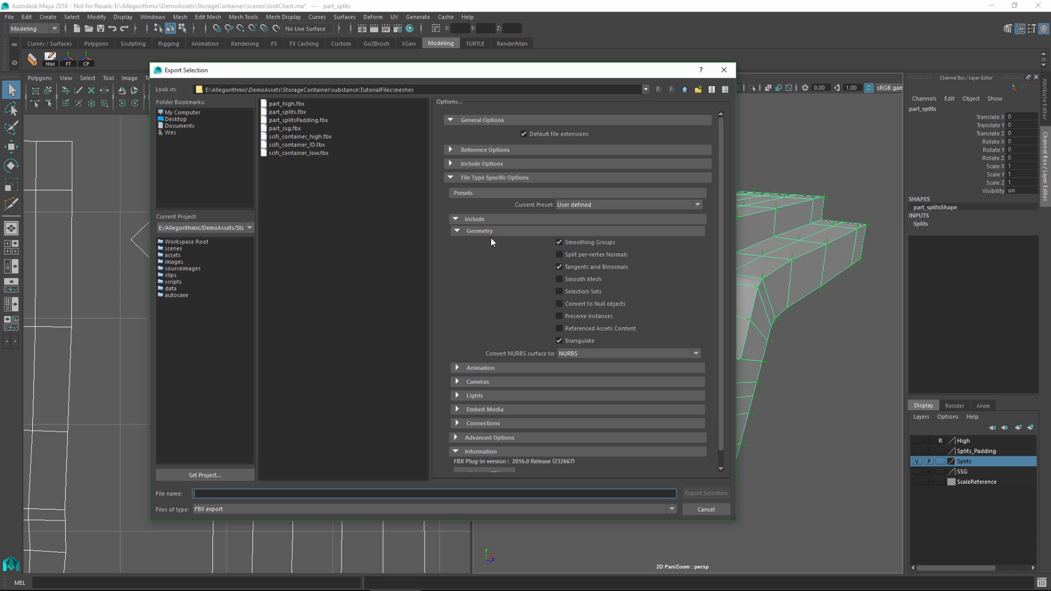
pyautogui.click(287, 112)
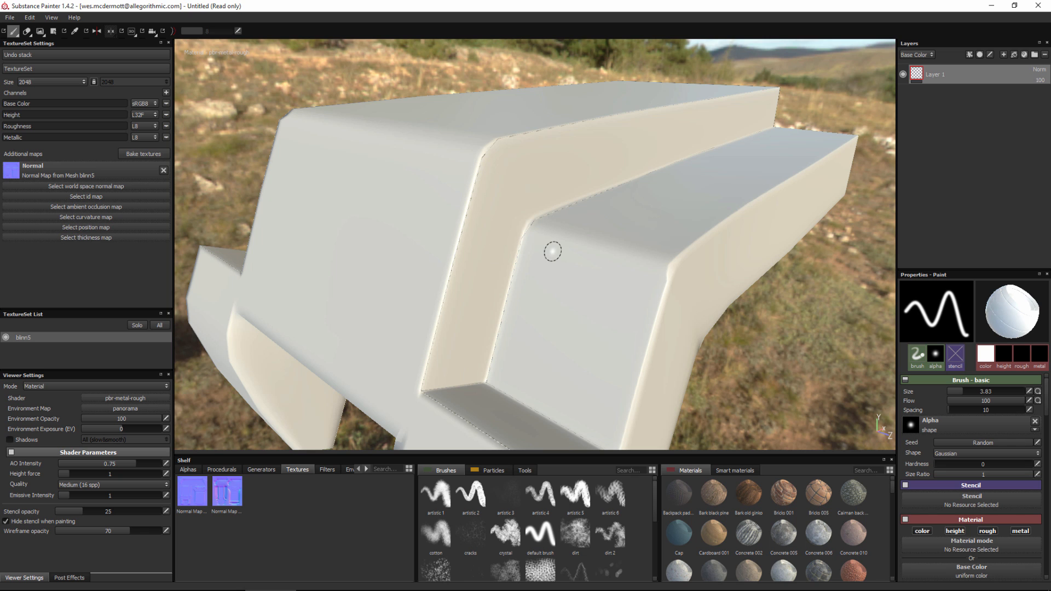
# Step: Switch to Substance Painter, examine the seams along the part's hard edges and preview both baked normal maps
pyautogui.keyDown('alt'); pyautogui.moveTo(499, 127); pyautogui.dragTo(529, 180, button='right'); pyautogui.keyUp('alt')
pyautogui.moveTo(525, 183)
pyautogui.keyDown('alt'); pyautogui.mouseDown()
pyautogui.moveTo(516, 199)
pyautogui.moveTo(490, 192)
pyautogui.mouseUp(); pyautogui.keyUp('alt')
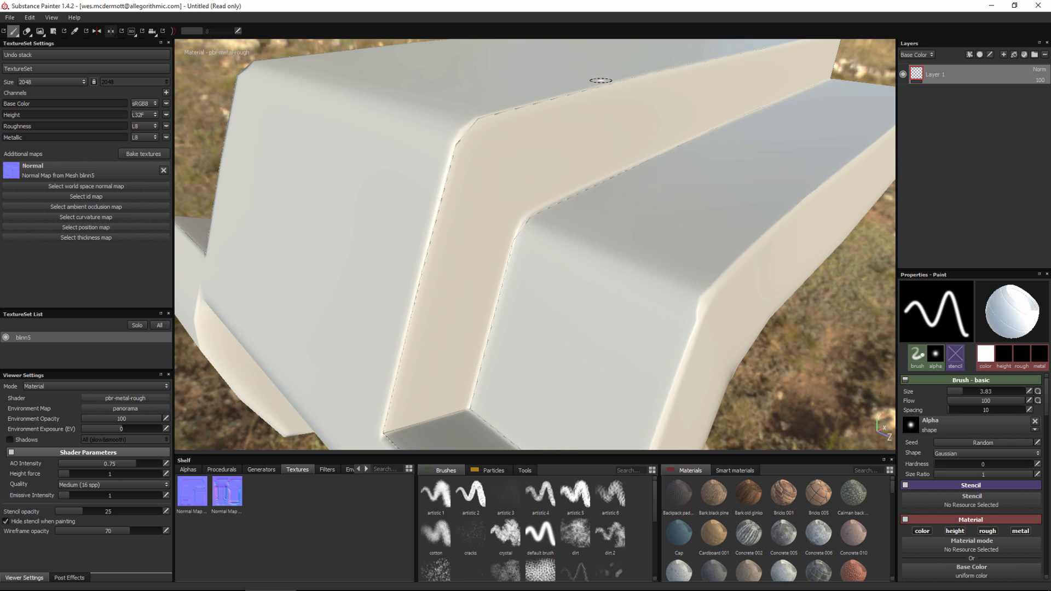
pyautogui.moveTo(427, 277)
pyautogui.keyDown('alt'); pyautogui.mouseDown()
pyautogui.moveTo(474, 248)
pyautogui.moveTo(444, 176)
pyautogui.mouseUp(); pyautogui.keyUp('alt')
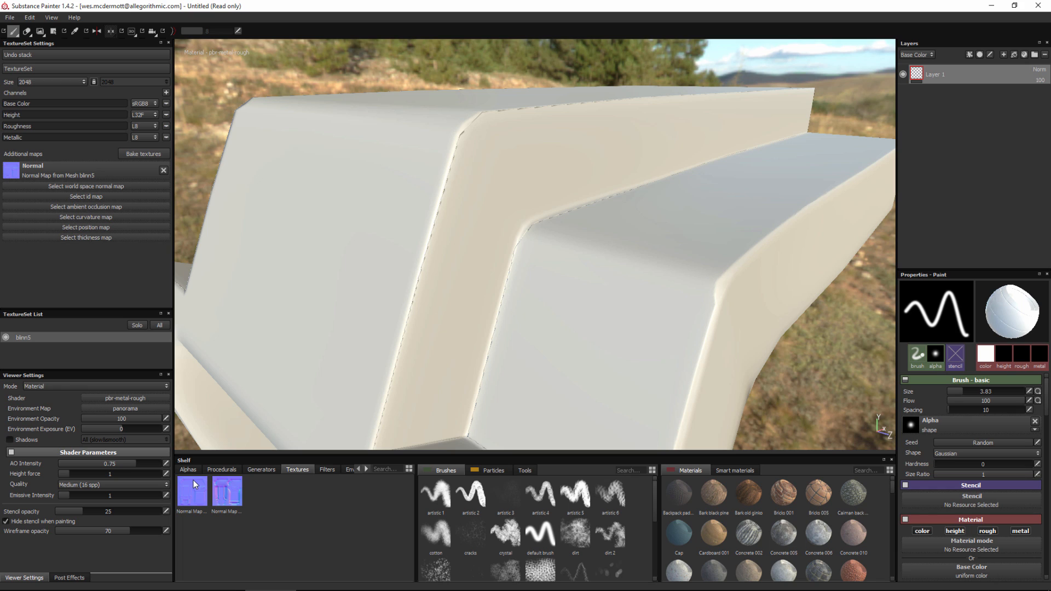
pyautogui.moveTo(193, 482)
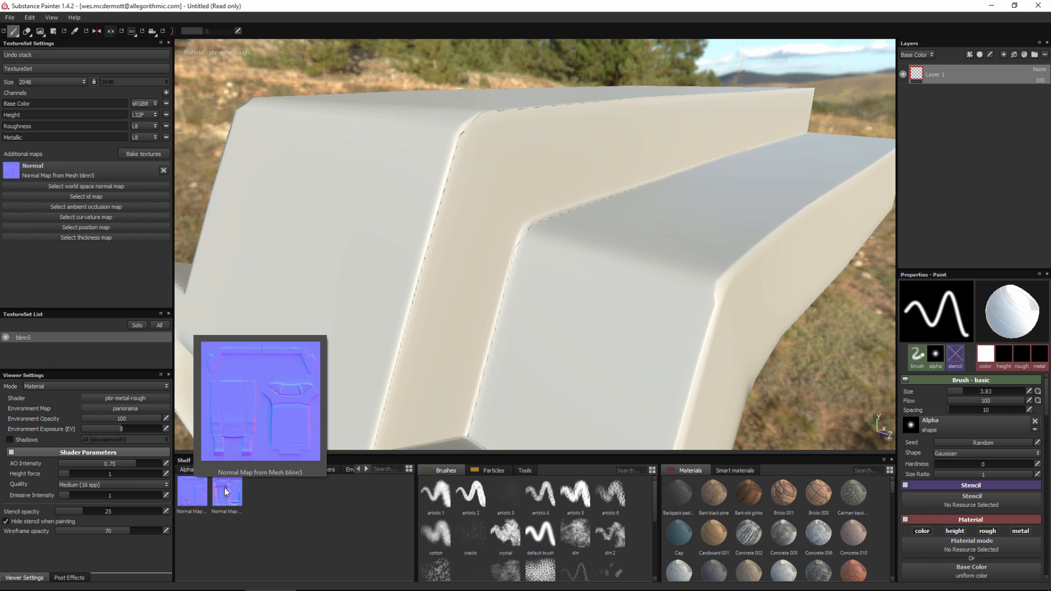
pyautogui.moveTo(225, 491)
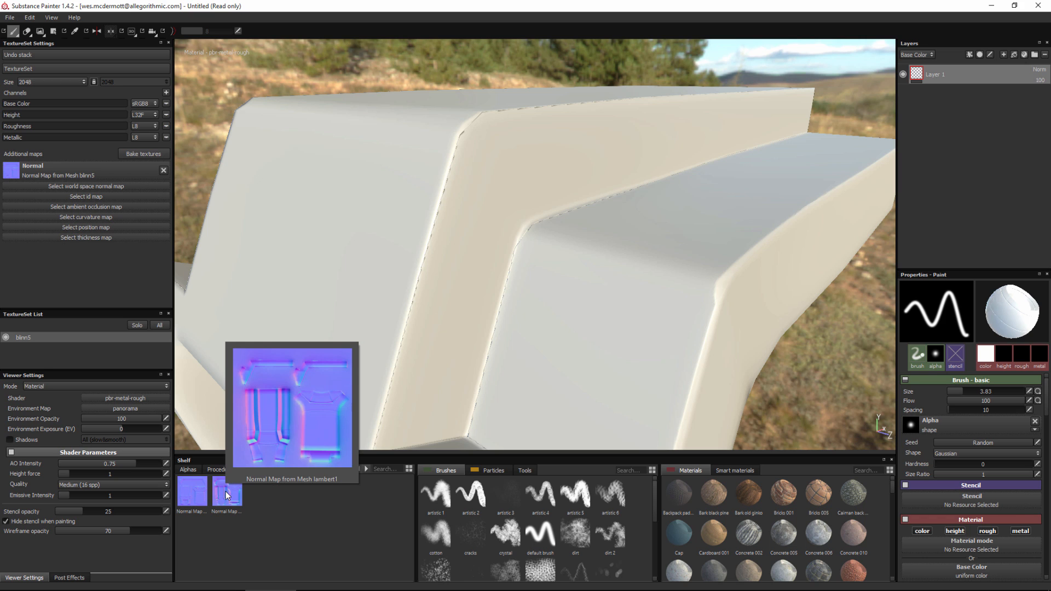
pyautogui.keyDown('alt'); pyautogui.moveTo(467, 137); pyautogui.dragTo(465, 130, button='right'); pyautogui.keyUp('alt')
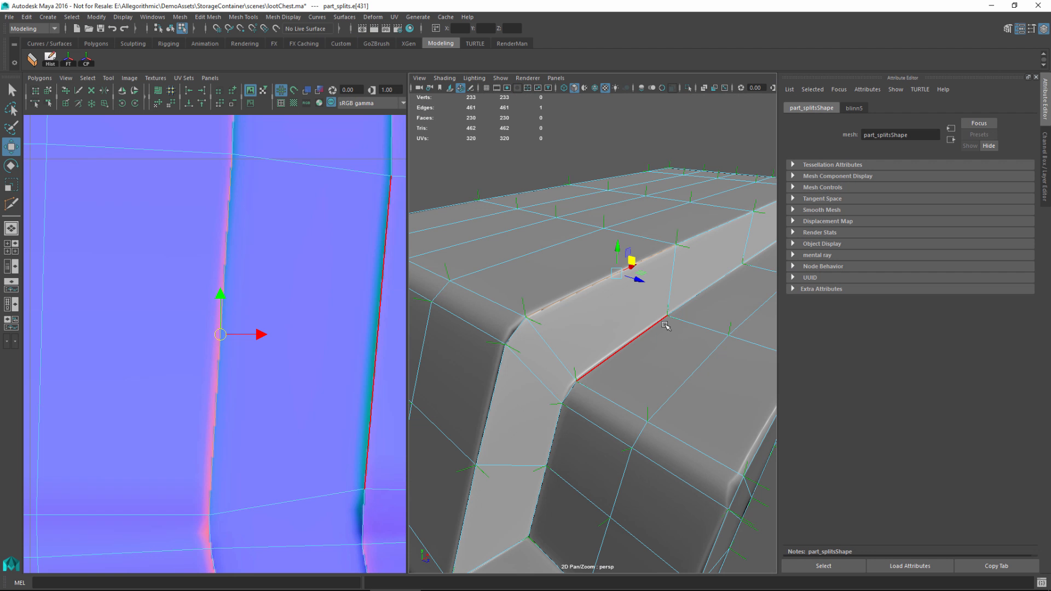
# Step: In Maya, compare the selected hard edge of part_splits on the model with its UV border over the normal map
pyautogui.scroll(5, 640, 315)
pyautogui.keyDown('alt'); pyautogui.moveTo(625, 302); pyautogui.dragTo(648, 271); pyautogui.keyUp('alt')
pyautogui.keyDown('alt'); pyautogui.moveTo(709, 241); pyautogui.dragTo(690, 246); pyautogui.keyUp('alt')
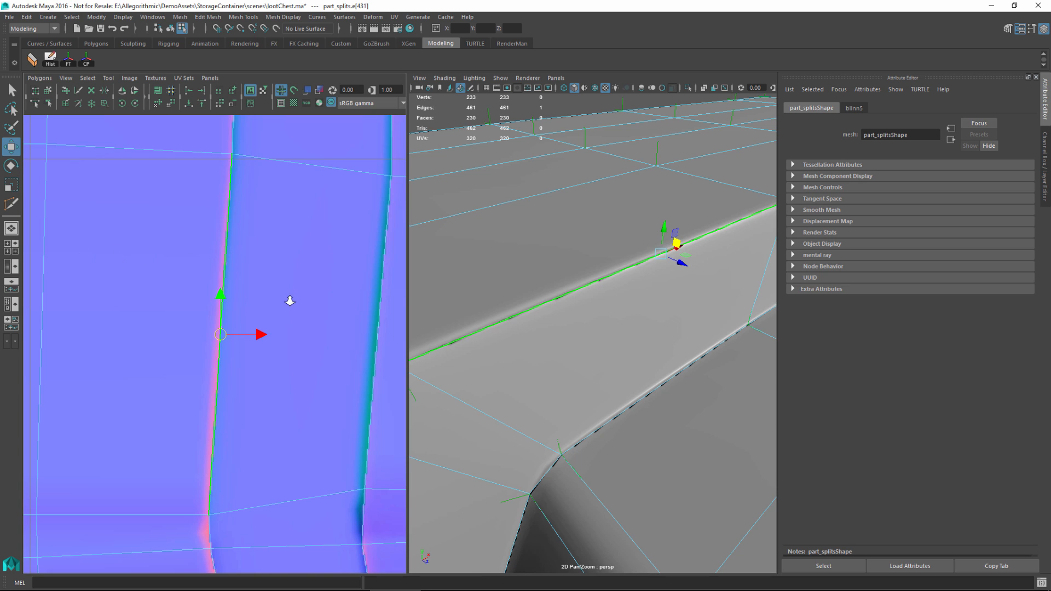
pyautogui.keyDown('alt'); pyautogui.moveTo(288, 300); pyautogui.dragTo(186, 263, button='right'); pyautogui.keyUp('alt')
pyautogui.keyDown('alt'); pyautogui.moveTo(637, 349); pyautogui.dragTo(590, 298); pyautogui.keyUp('alt')
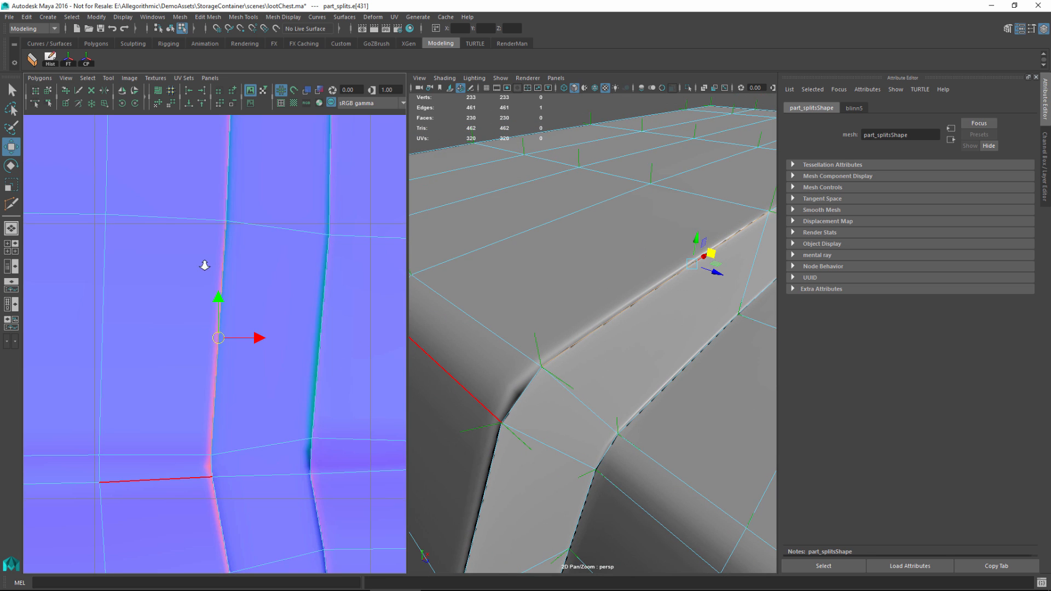
pyautogui.keyDown('alt'); pyautogui.moveTo(204, 265); pyautogui.dragTo(287, 336, button='right'); pyautogui.keyUp('alt')
pyautogui.keyDown('alt'); pyautogui.moveTo(286, 335); pyautogui.dragTo(308, 343, button='middle'); pyautogui.keyUp('alt')
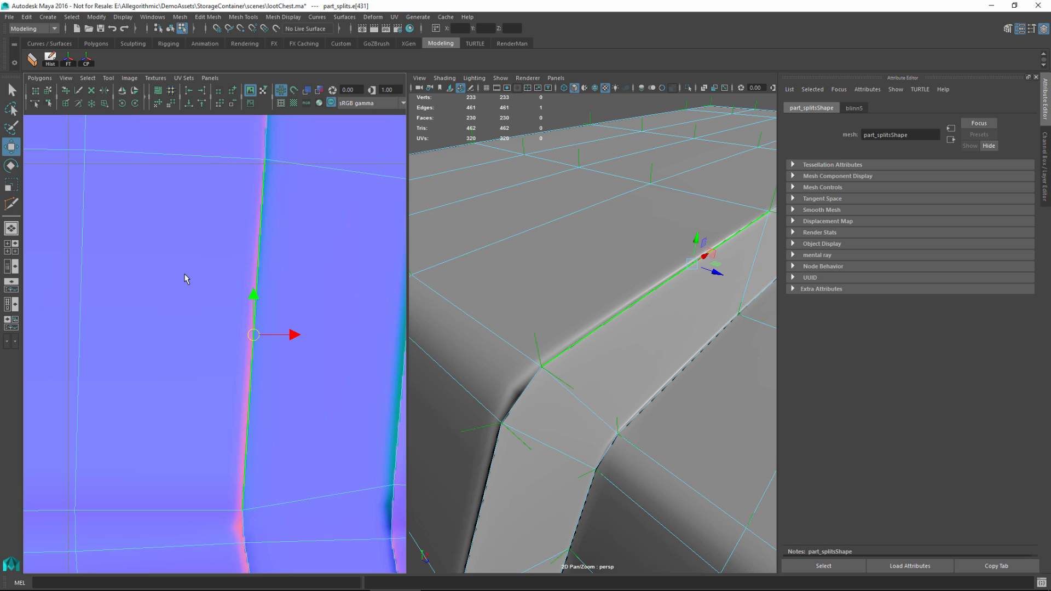
# Step: Examine the normal map pixels along the selected UV border and the matching seam on the model up close
pyautogui.keyDown('alt'); pyautogui.moveTo(257, 249); pyautogui.dragTo(355, 377, button='right'); pyautogui.keyUp('alt')
pyautogui.keyDown('alt'); pyautogui.moveTo(305, 303); pyautogui.dragTo(272, 290, button='middle'); pyautogui.keyUp('alt')
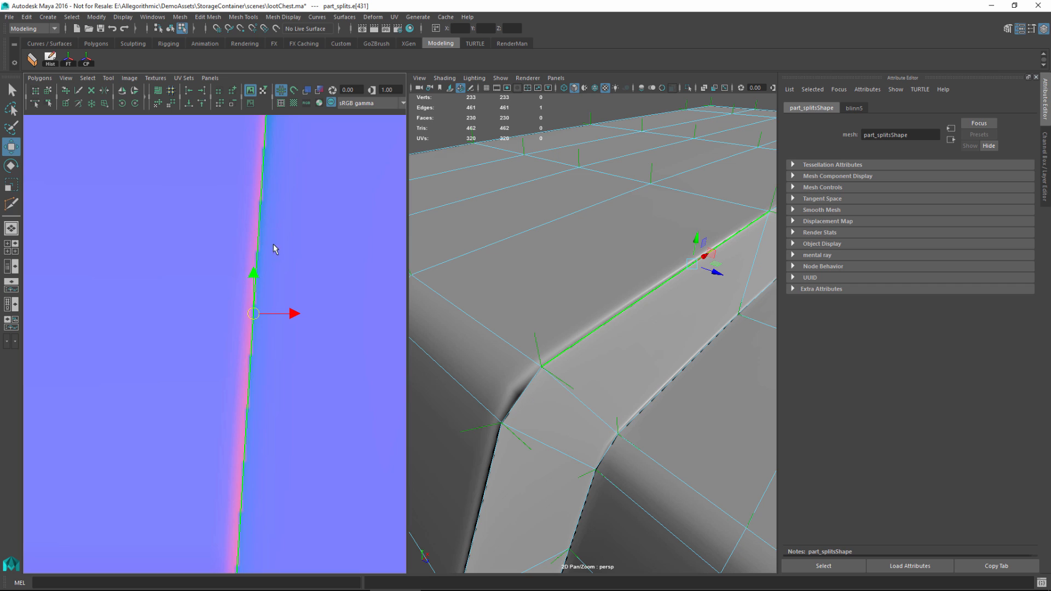
pyautogui.keyDown('alt'); pyautogui.moveTo(277, 331); pyautogui.dragTo(319, 391, button='right'); pyautogui.keyUp('alt')
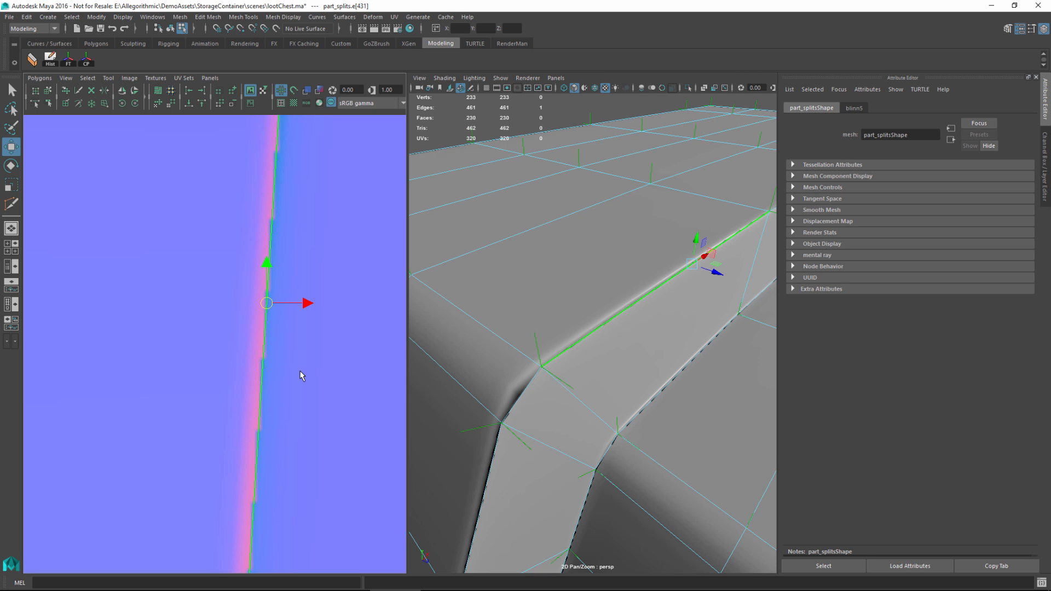
pyautogui.scroll(4, 644, 352)
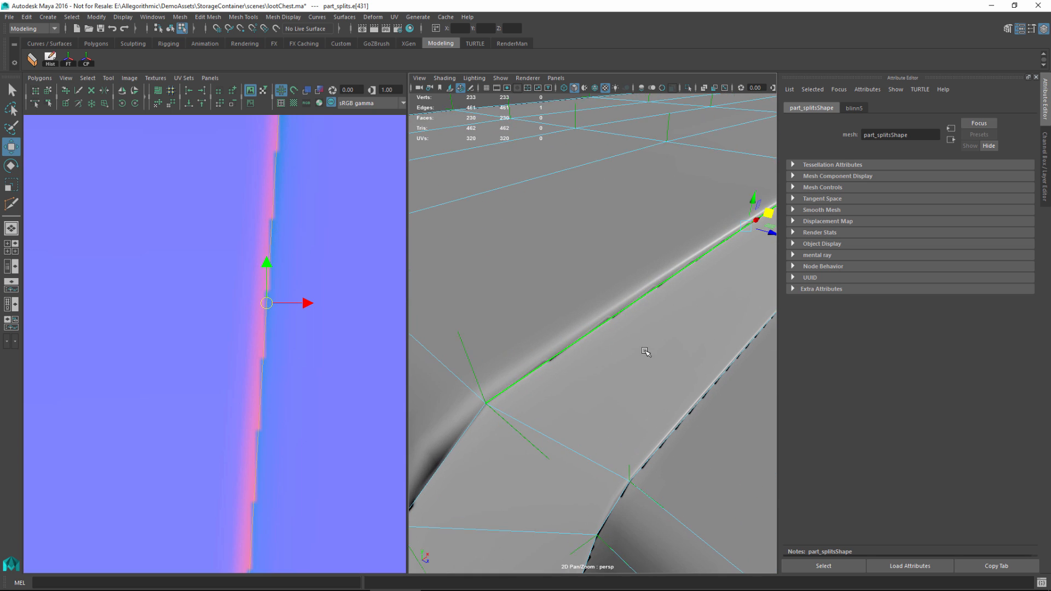
pyautogui.keyDown('alt'); pyautogui.moveTo(645, 352); pyautogui.dragTo(660, 318); pyautogui.keyUp('alt')
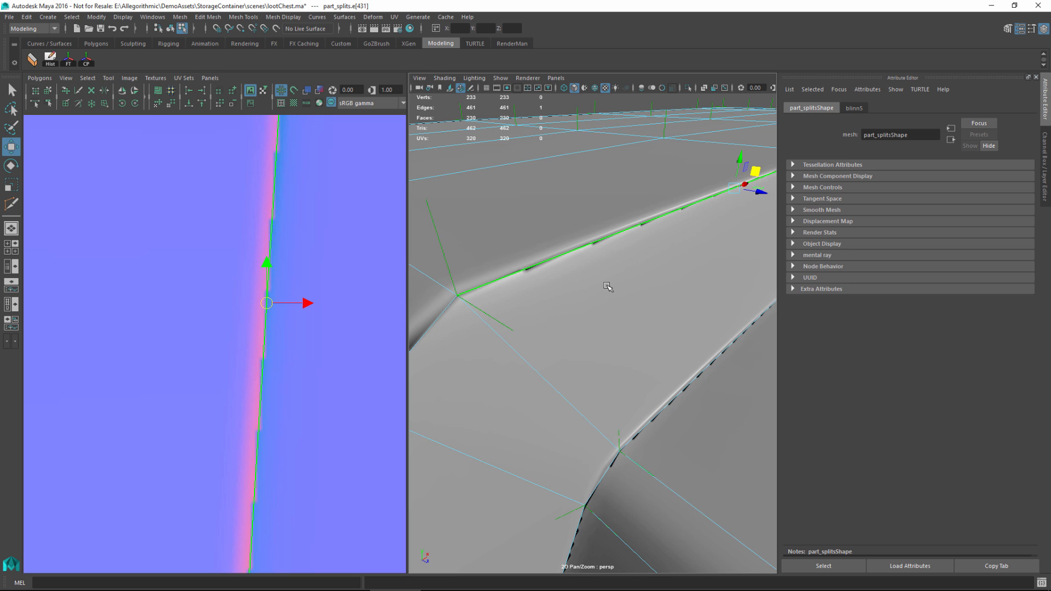
pyautogui.scroll(-5, 648, 356)
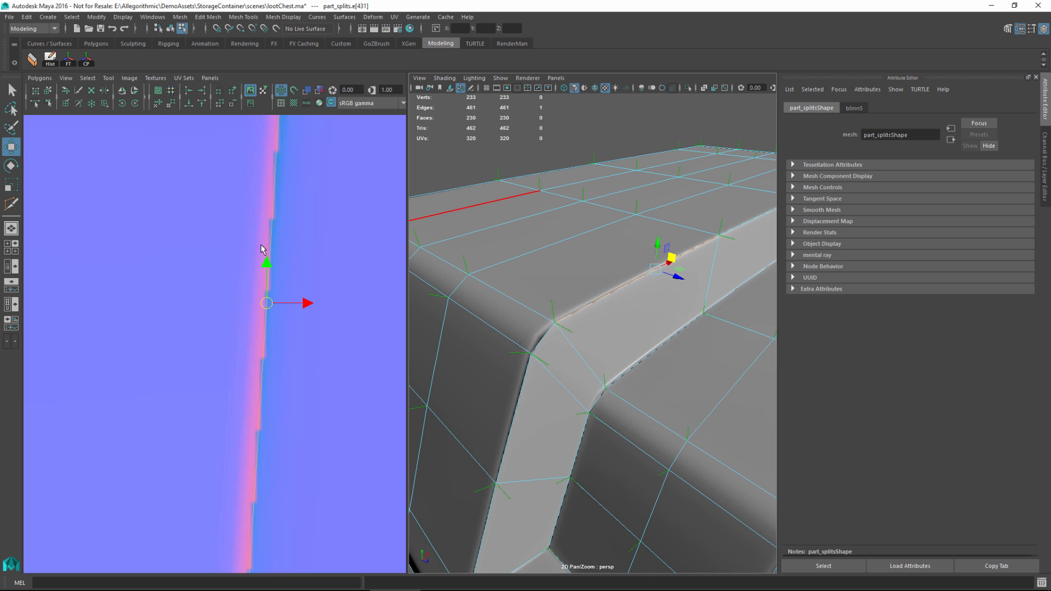
# Step: Select the whole hard edge loop along the upper ledge and examine where it runs through the UV layout
pyautogui.keyDown('alt'); pyautogui.moveTo(246, 238); pyautogui.dragTo(176, 201, button='right'); pyautogui.keyUp('alt')
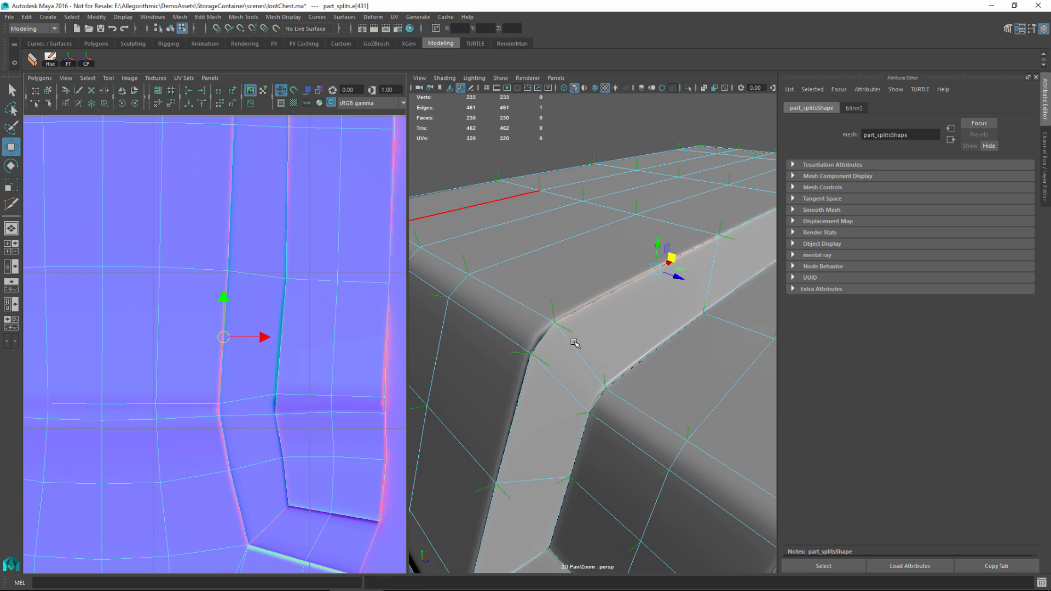
pyautogui.moveTo(602, 305); pyautogui.dragTo(598, 272, button='right')
pyautogui.doubleClick(599, 299)
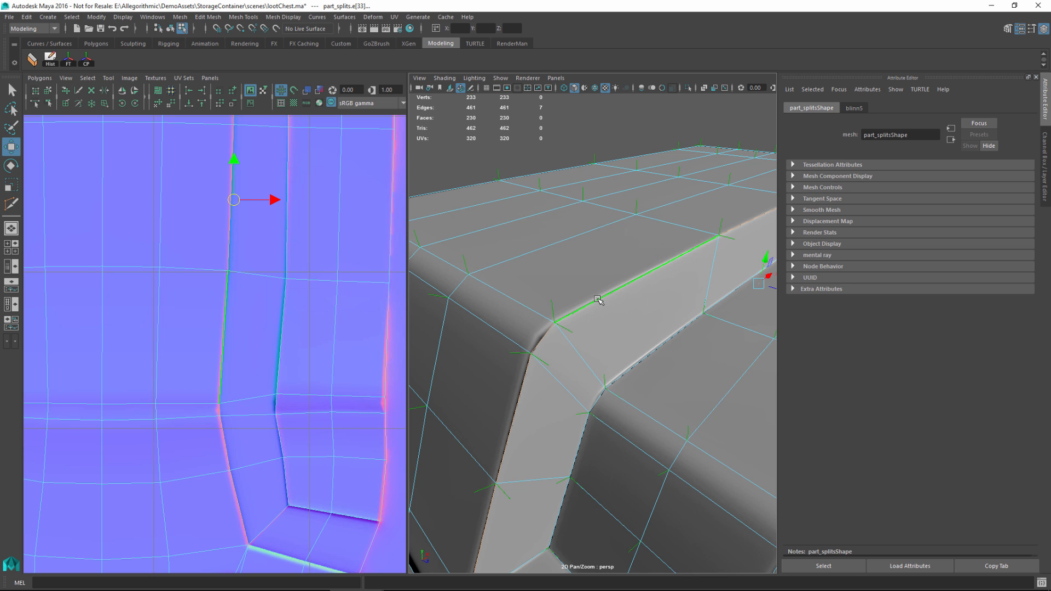
pyautogui.keyDown('alt'); pyautogui.moveTo(249, 271); pyautogui.dragTo(275, 259, button='right'); pyautogui.keyUp('alt')
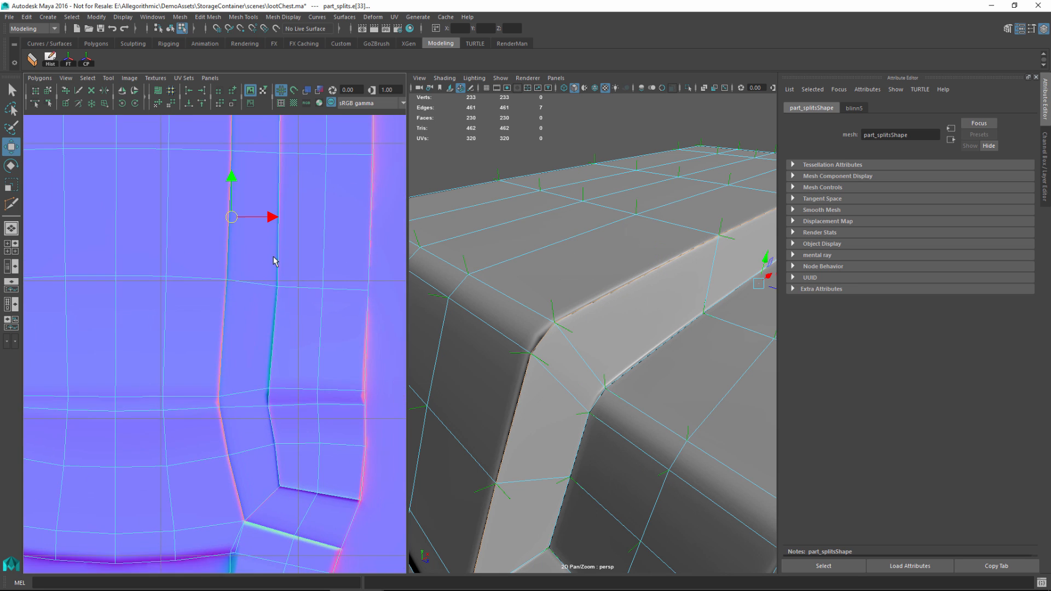
pyautogui.keyDown('alt'); pyautogui.moveTo(280, 237); pyautogui.dragTo(287, 309, button='middle'); pyautogui.keyUp('alt')
pyautogui.keyDown('alt'); pyautogui.moveTo(286, 308); pyautogui.dragTo(229, 273, button='right'); pyautogui.keyUp('alt')
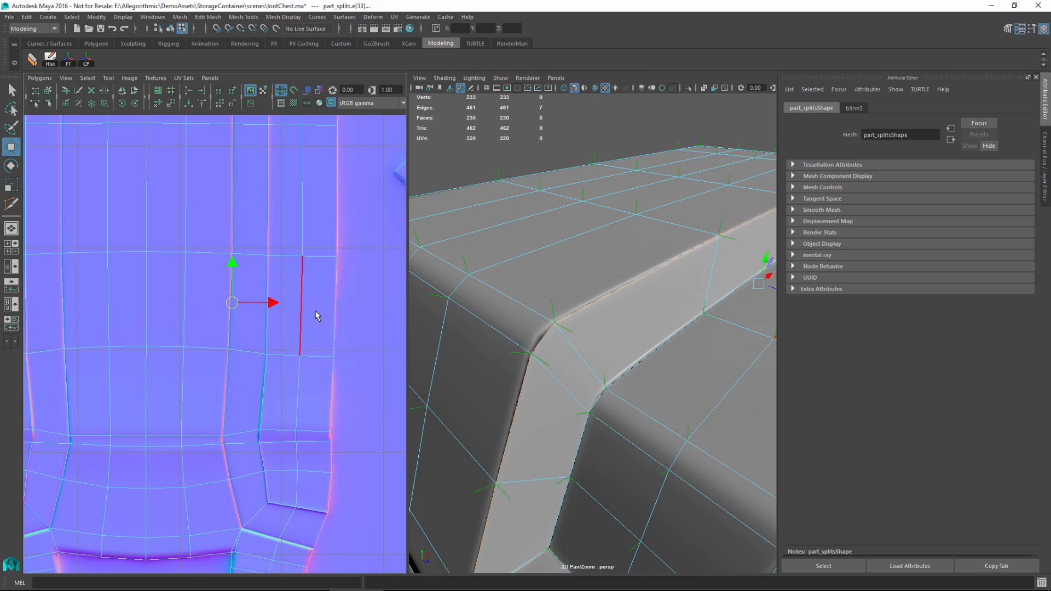
# Step: Return to object mode, select and frame part_splits, and bring up the channel and layer settings
pyautogui.rightClick(530, 212)
pyautogui.click(580, 199)
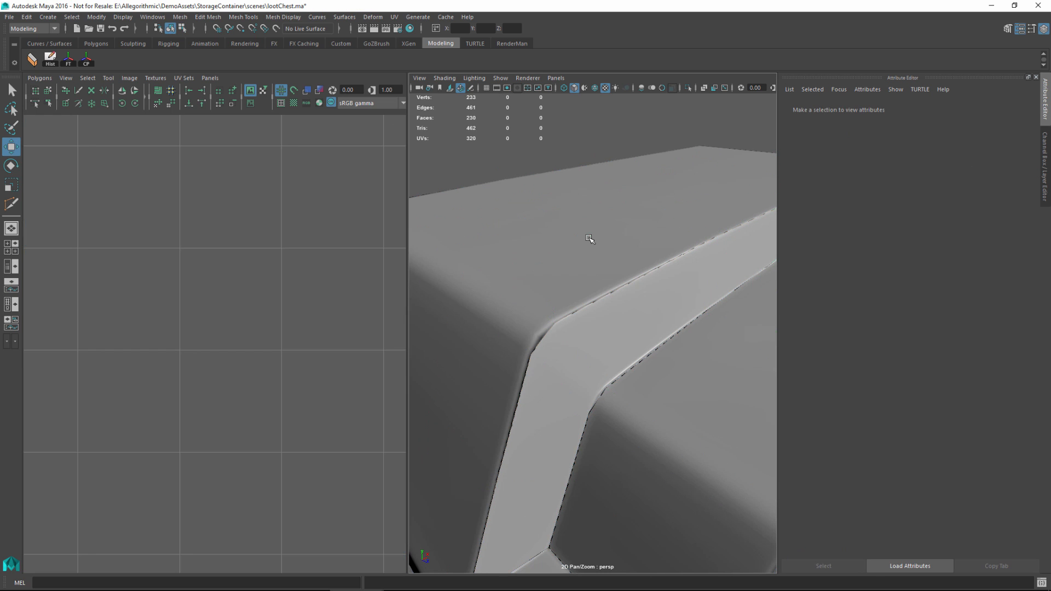
pyautogui.press('f')
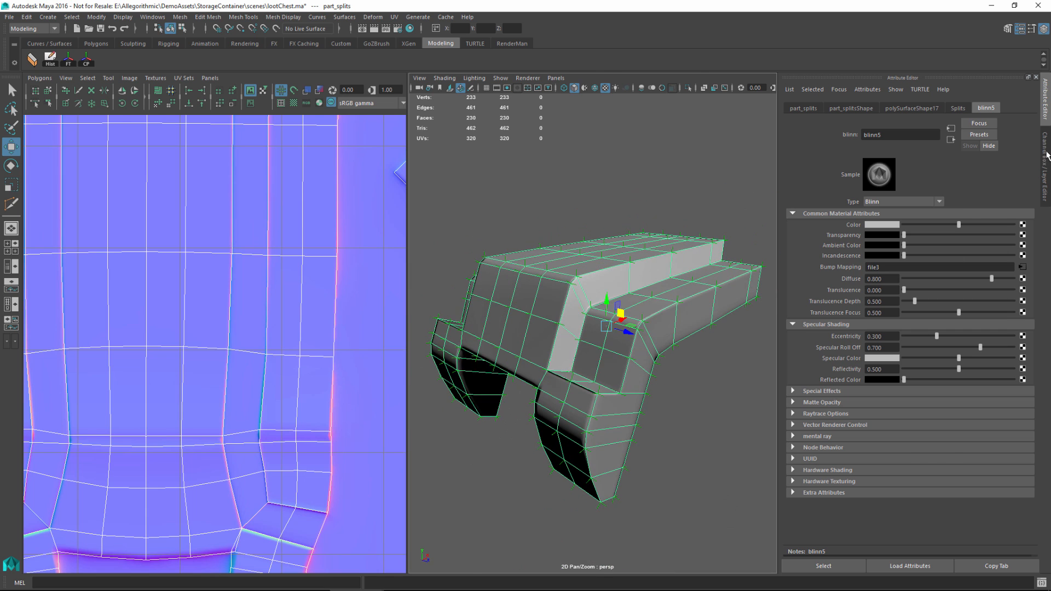
pyautogui.click(1045, 162)
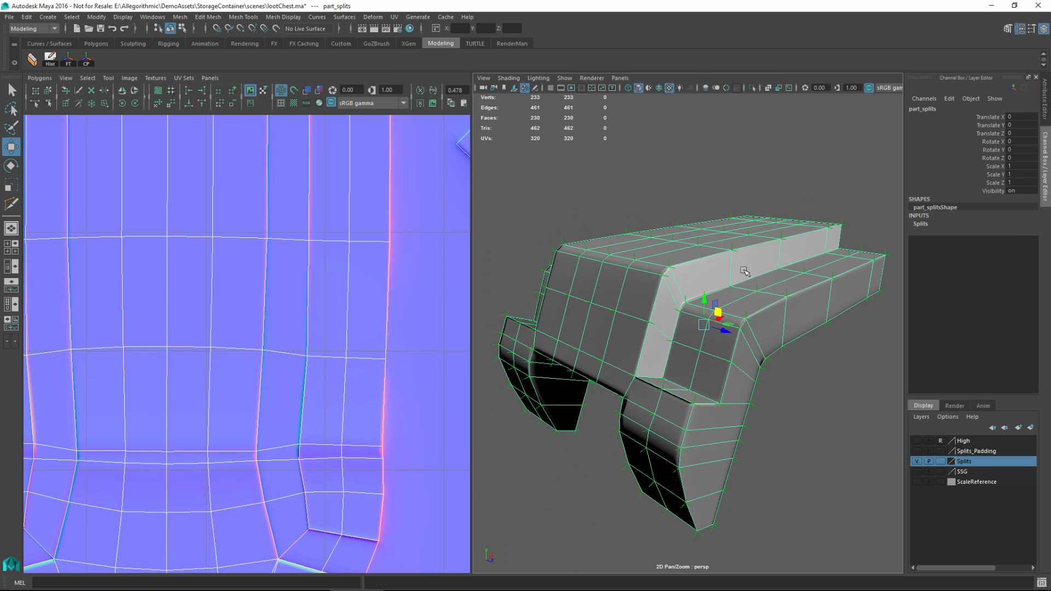
# Step: Hide the Splits layer, then show the Splits_Padding layer and make it the highlighted layer
pyautogui.click(917, 461)
pyautogui.click(917, 452)
pyautogui.click(1007, 451)
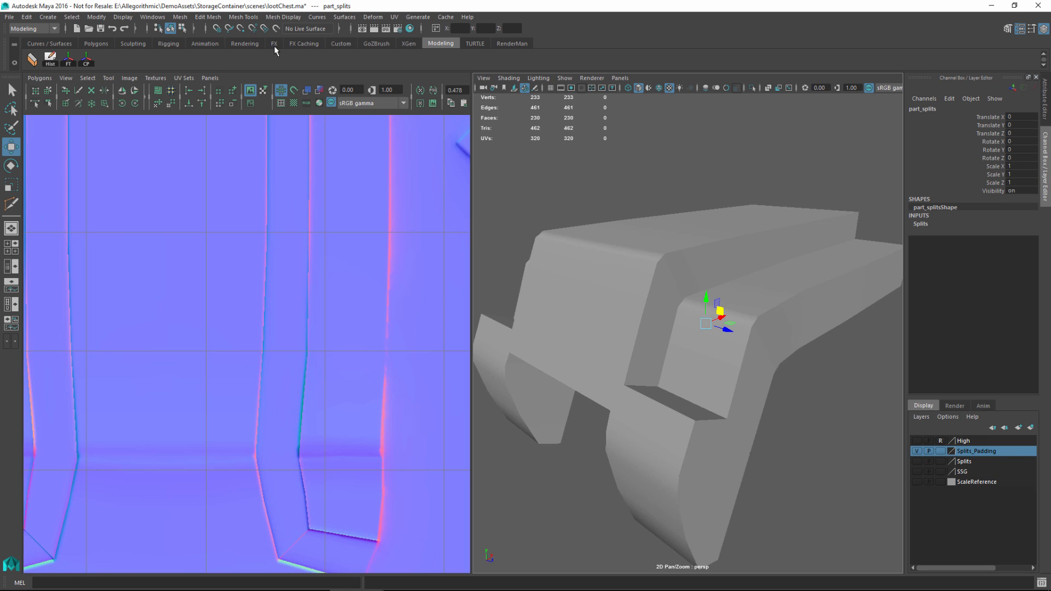
# Step: Hide the texture image behind the UVs, frame the full UV layout and switch part_splitsPadding to edge mode
pyautogui.click(251, 89)
pyautogui.moveTo(649, 261); pyautogui.dragTo(705, 209, button='right')
pyautogui.keyDown('alt'); pyautogui.moveTo(345, 298); pyautogui.dragTo(109, 211, button='right'); pyautogui.keyUp('alt')
pyautogui.keyDown('alt'); pyautogui.moveTo(219, 295); pyautogui.dragTo(167, 299, button='middle'); pyautogui.keyUp('alt')
pyautogui.scroll(-3, 631, 257)
pyautogui.moveTo(670, 245); pyautogui.dragTo(704, 212, button='right')
pyautogui.click(704, 212)
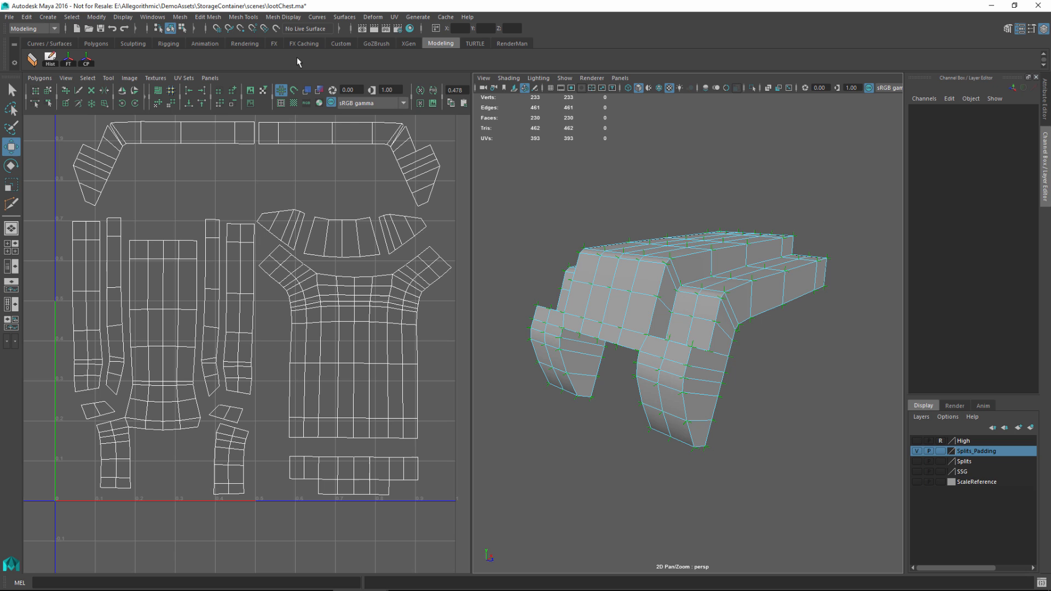
# Step: Select only the hard edges of part_splitsPadding with a Next Selection constraint set to Hard smoothing
pyautogui.click(71, 17)
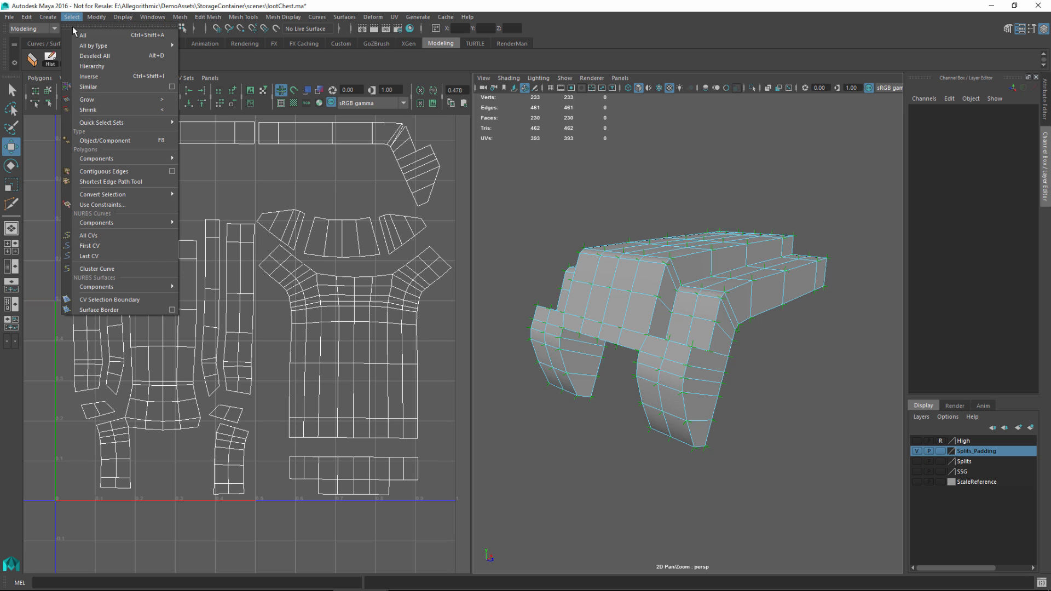
pyautogui.click(93, 207)
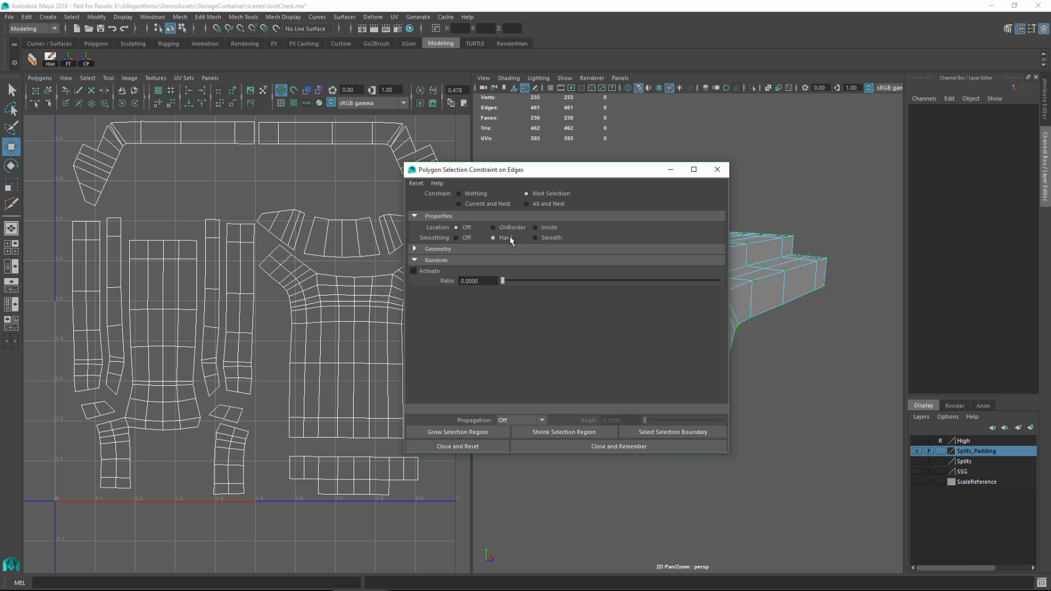
pyautogui.click(590, 447)
pyautogui.moveTo(514, 182); pyautogui.dragTo(875, 512)
pyautogui.scroll(5, 657, 293)
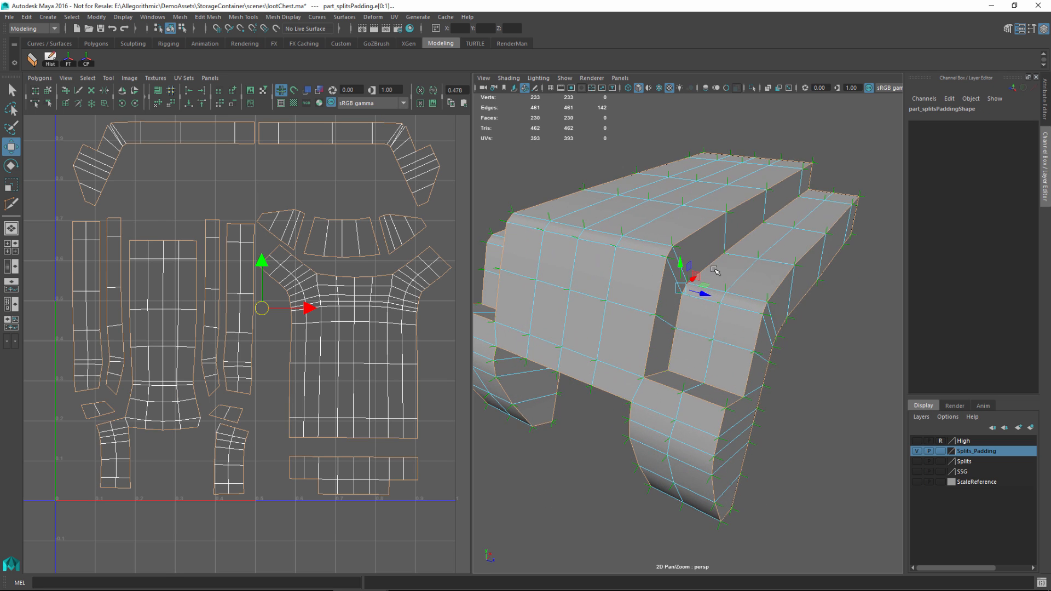
# Step: Examine the spacing between the padded UV shells, and select the hard edge beside the inner recess to locate its split
pyautogui.keyDown('alt'); pyautogui.moveTo(715, 270); pyautogui.dragTo(738, 294, button='middle'); pyautogui.keyUp('alt')
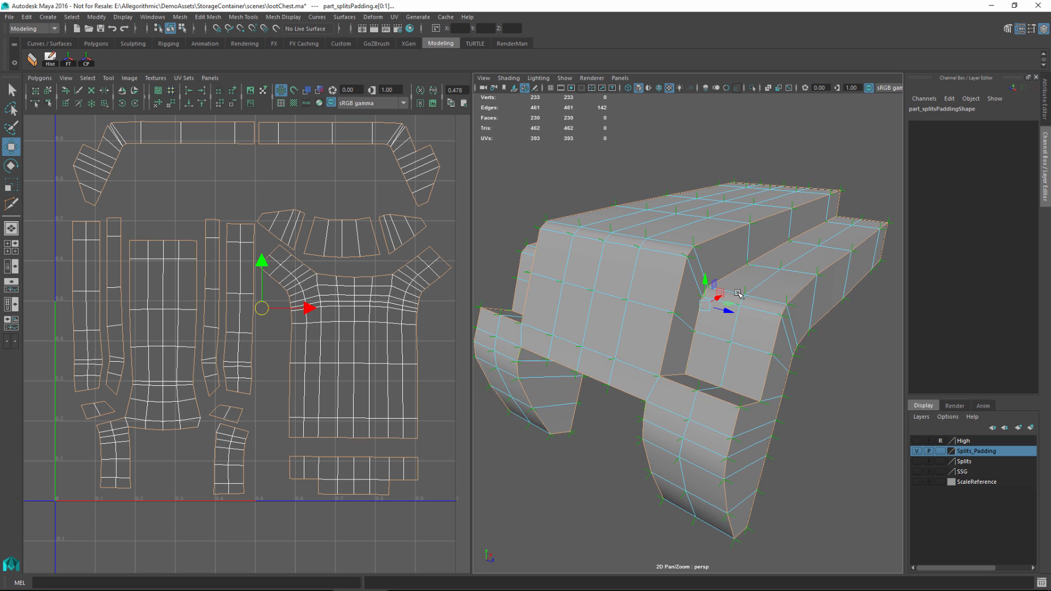
pyautogui.scroll(2, 246, 343)
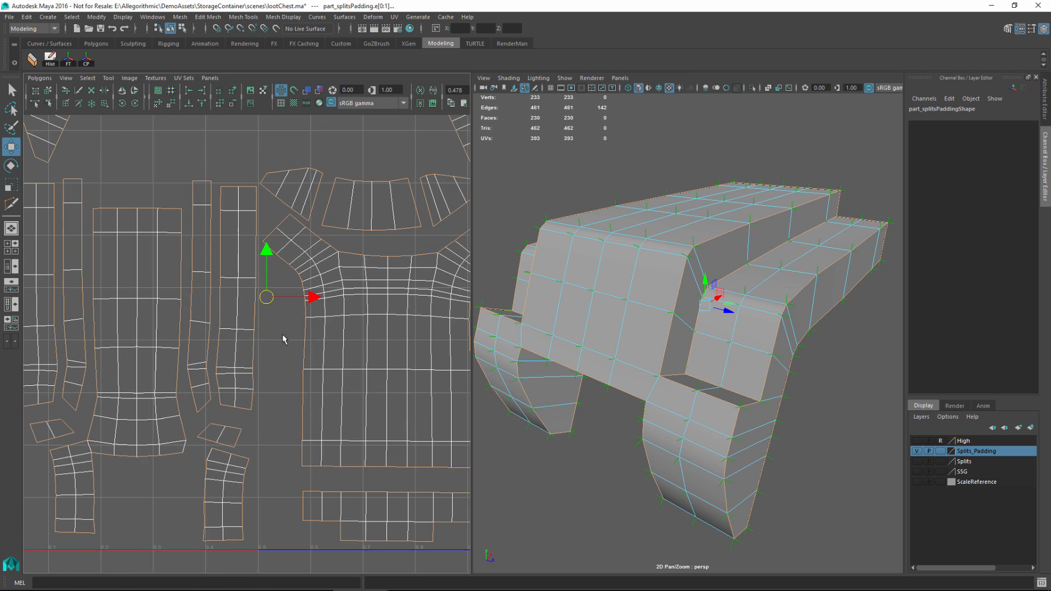
pyautogui.keyDown('alt'); pyautogui.moveTo(243, 313); pyautogui.dragTo(350, 296, button='middle'); pyautogui.keyUp('alt')
pyautogui.keyDown('alt'); pyautogui.moveTo(323, 223); pyautogui.dragTo(340, 290, button='right'); pyautogui.keyUp('alt')
pyautogui.keyDown('alt'); pyautogui.moveTo(338, 152); pyautogui.dragTo(318, 180, button='middle'); pyautogui.keyUp('alt')
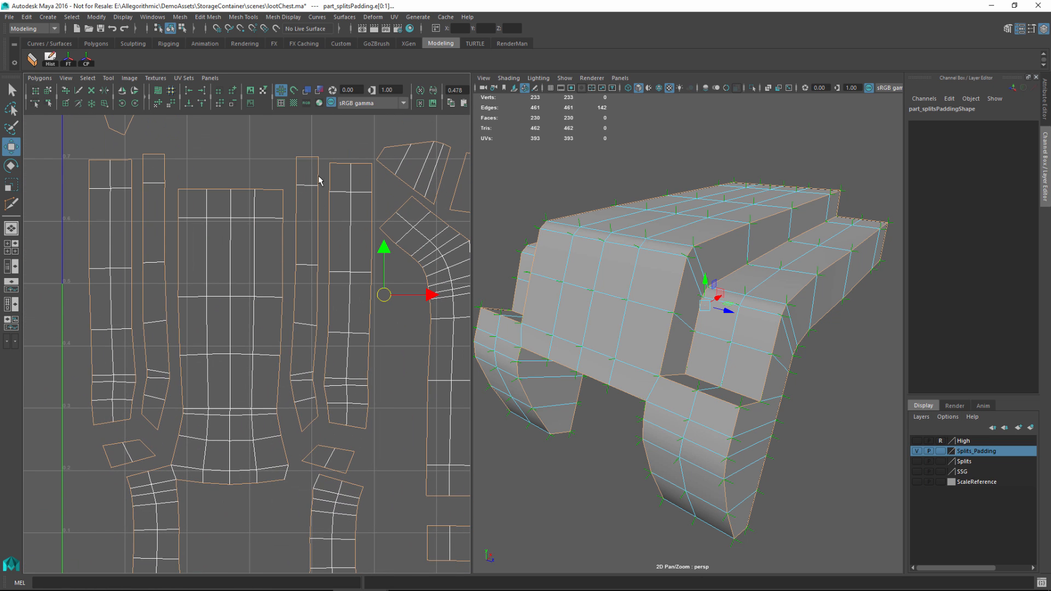
pyautogui.moveTo(312, 296)
pyautogui.keyDown('alt'); pyautogui.mouseDown(button='right')
pyautogui.moveTo(354, 367)
pyautogui.moveTo(328, 298)
pyautogui.mouseUp(button='right'); pyautogui.keyUp('alt')
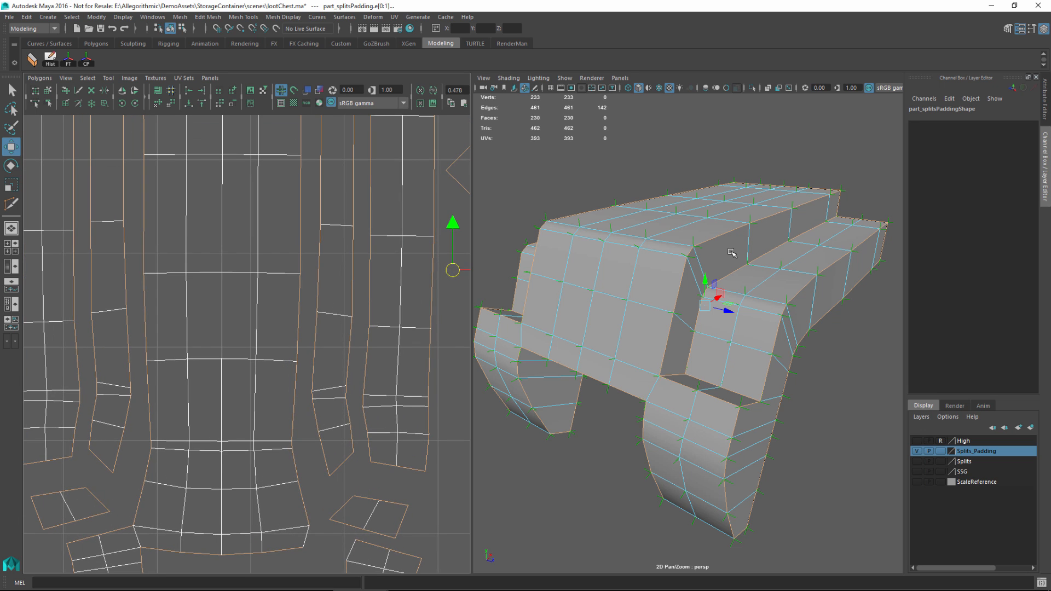
pyautogui.click(667, 350)
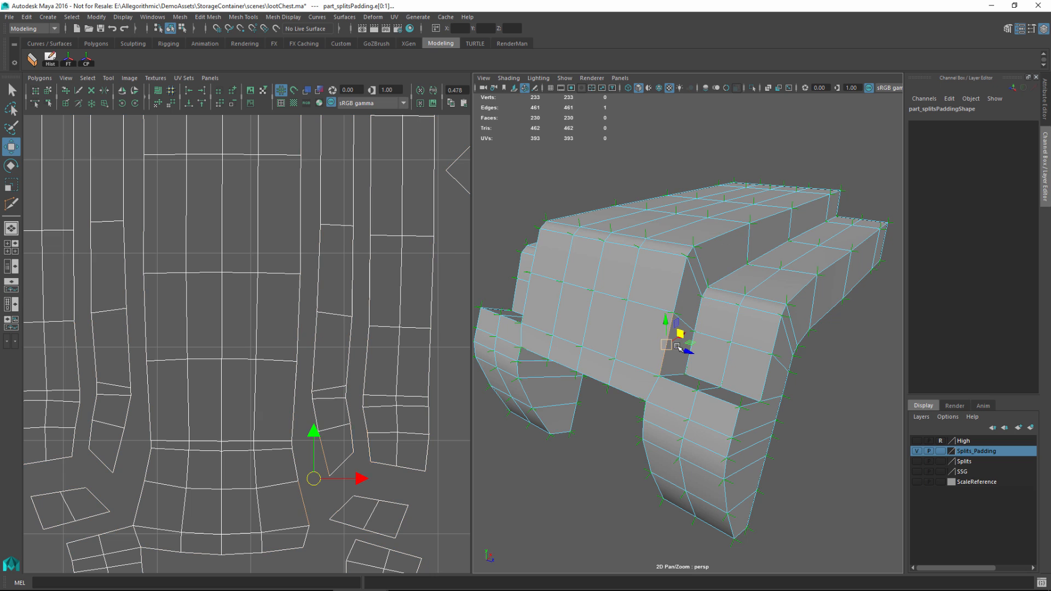
# Step: Select the hard edge loop along the inner recess's upper border and examine the gap between its matching UV shell borders
pyautogui.doubleClick(812, 202)
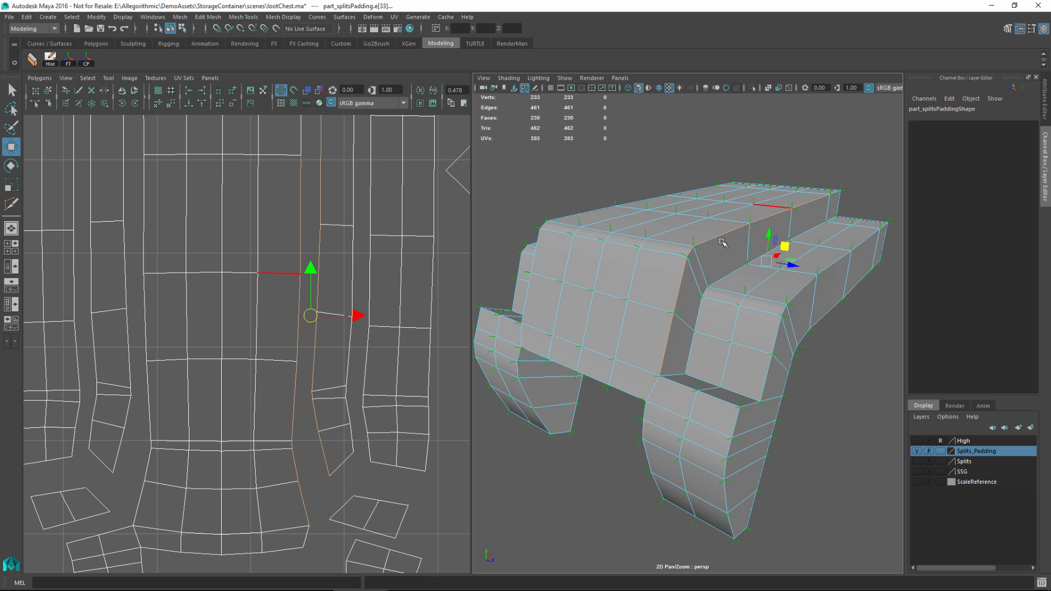
pyautogui.keyDown('alt'); pyautogui.moveTo(329, 254); pyautogui.dragTo(284, 275, button='middle'); pyautogui.keyUp('alt')
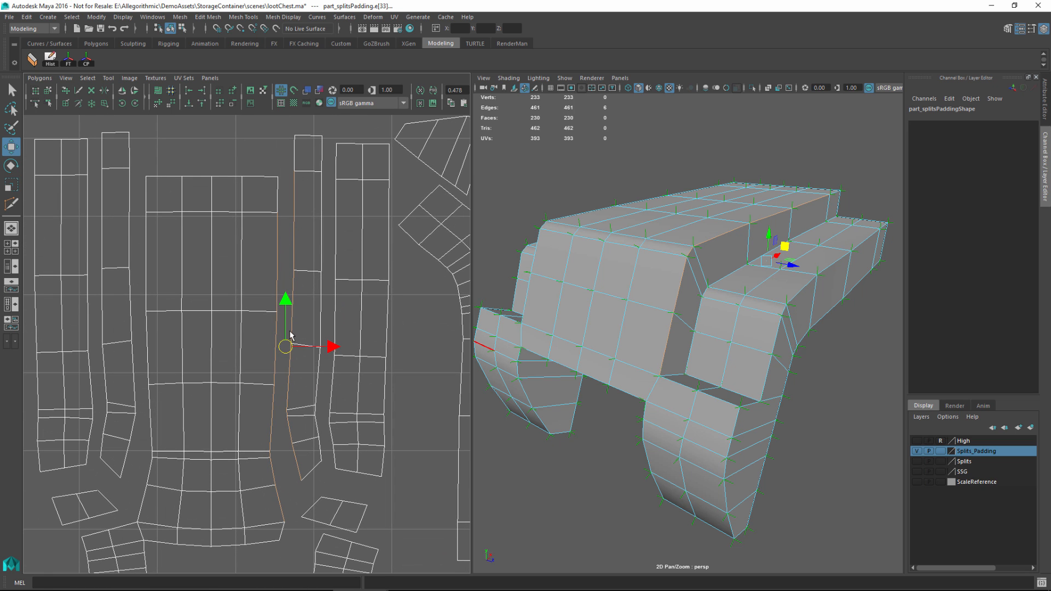
pyautogui.scroll(4, 299, 373)
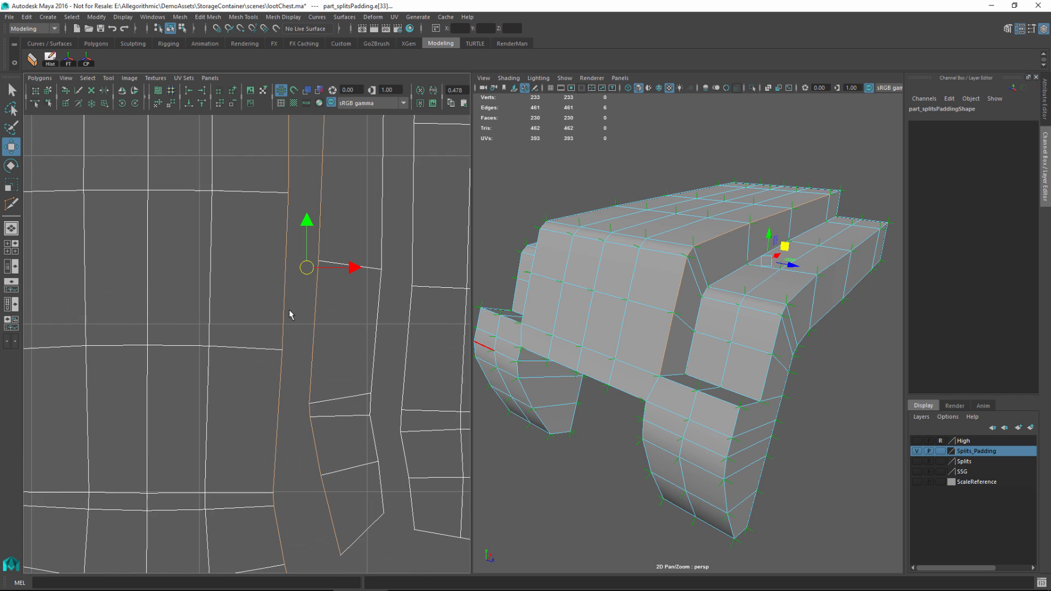
pyautogui.scroll(1, 290, 328)
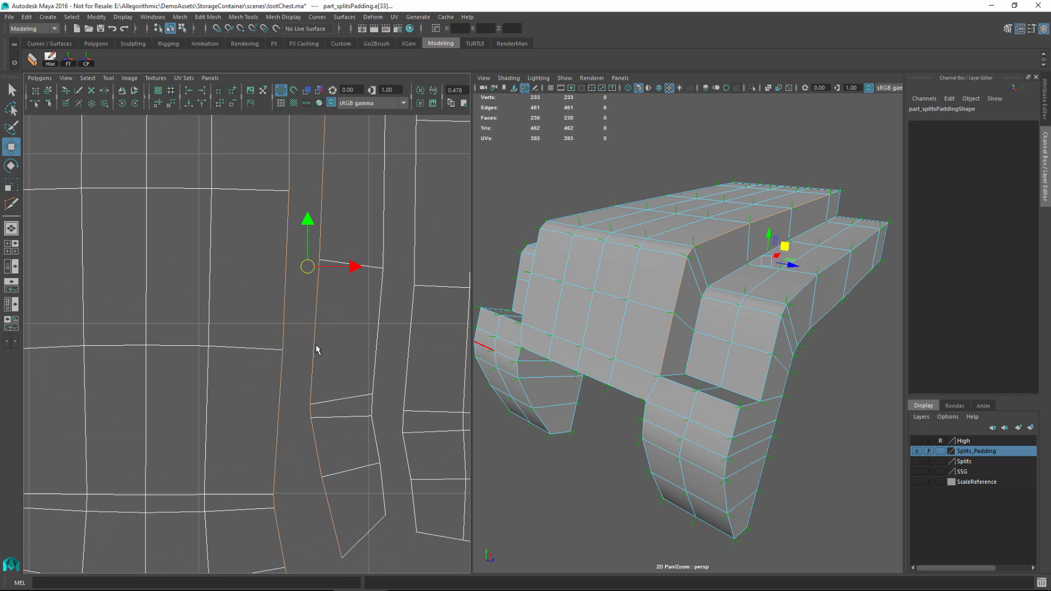
# Step: Select the faces of the recess's side wall by their UV shell and examine the shell's spacing from its neighbours
pyautogui.press('F11')
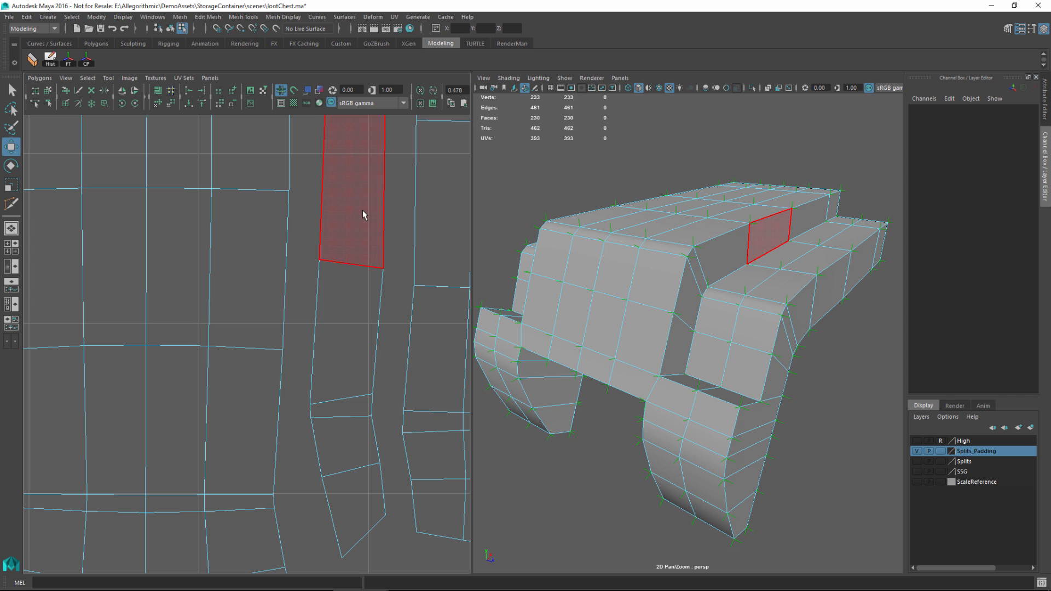
pyautogui.doubleClick(363, 211)
pyautogui.keyDown('alt'); pyautogui.moveTo(334, 326); pyautogui.dragTo(295, 330, button='right'); pyautogui.keyUp('alt')
pyautogui.click(294, 273)
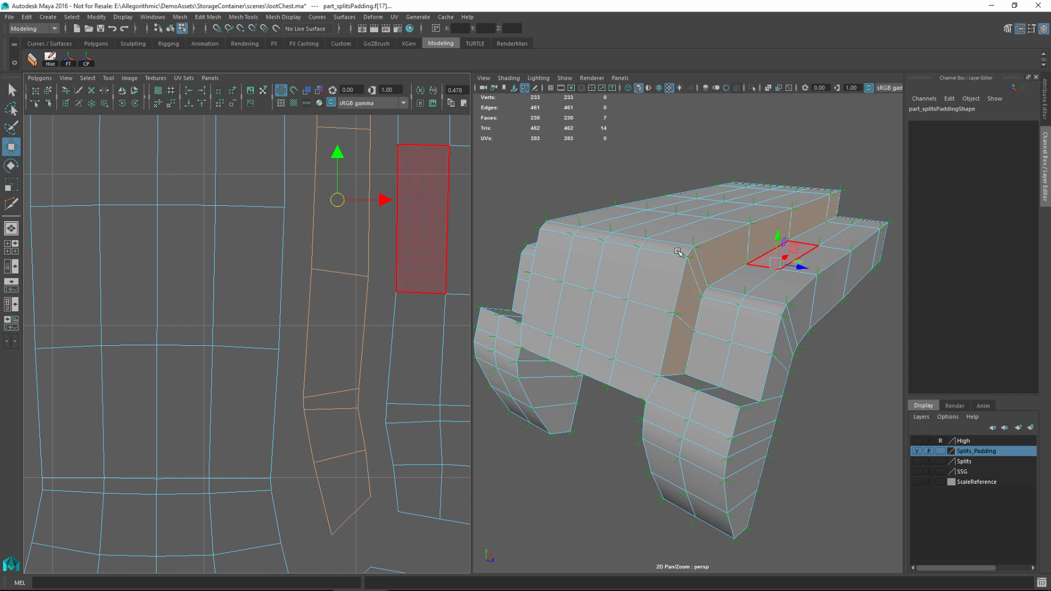
pyautogui.moveTo(636, 219); pyautogui.dragTo(635, 263, button='right')
pyautogui.click(693, 248)
pyautogui.keyDown('alt'); pyautogui.moveTo(635, 263); pyautogui.dragTo(660, 253); pyautogui.keyUp('alt')
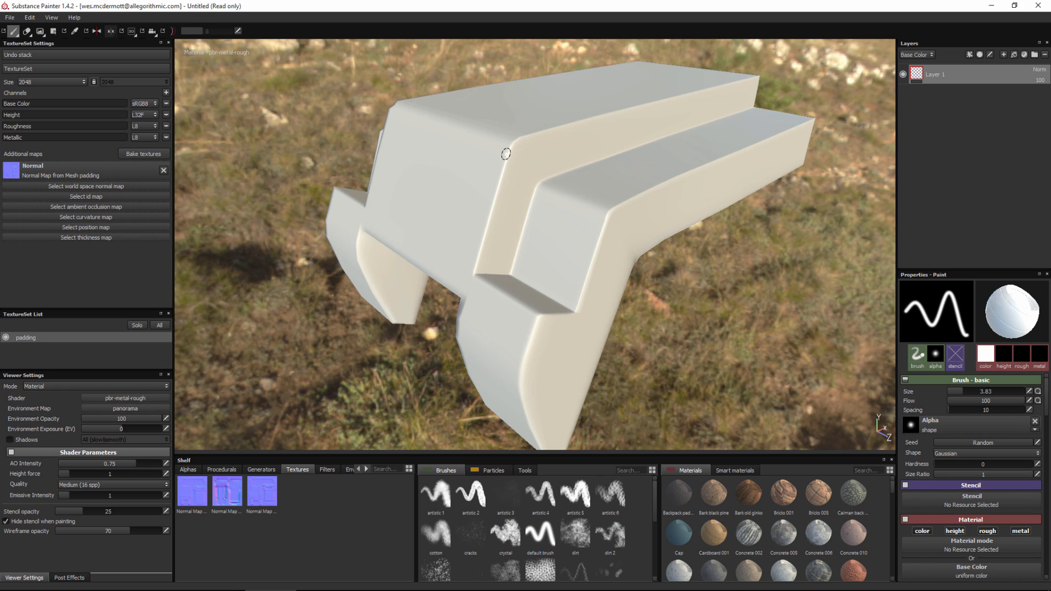
# Step: In Substance Painter, inspect the padding mesh's baked edges from several angles and preview its normal map in the texture shelf
pyautogui.keyDown('alt'); pyautogui.moveTo(539, 120); pyautogui.dragTo(619, 192, button='right'); pyautogui.keyUp('alt')
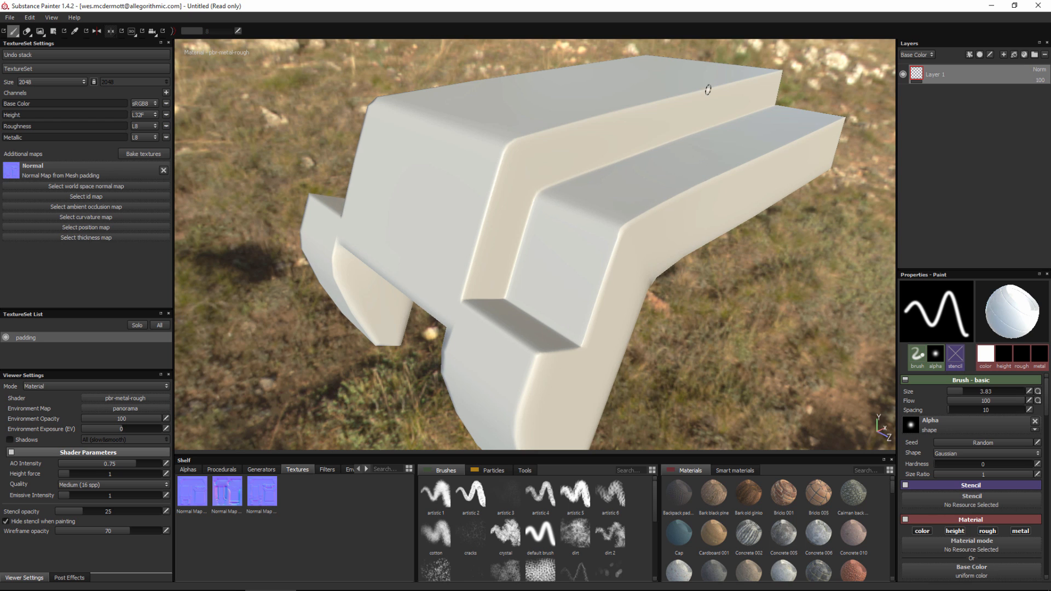
pyautogui.keyDown('alt'); pyautogui.moveTo(758, 208); pyautogui.dragTo(701, 201); pyautogui.keyUp('alt')
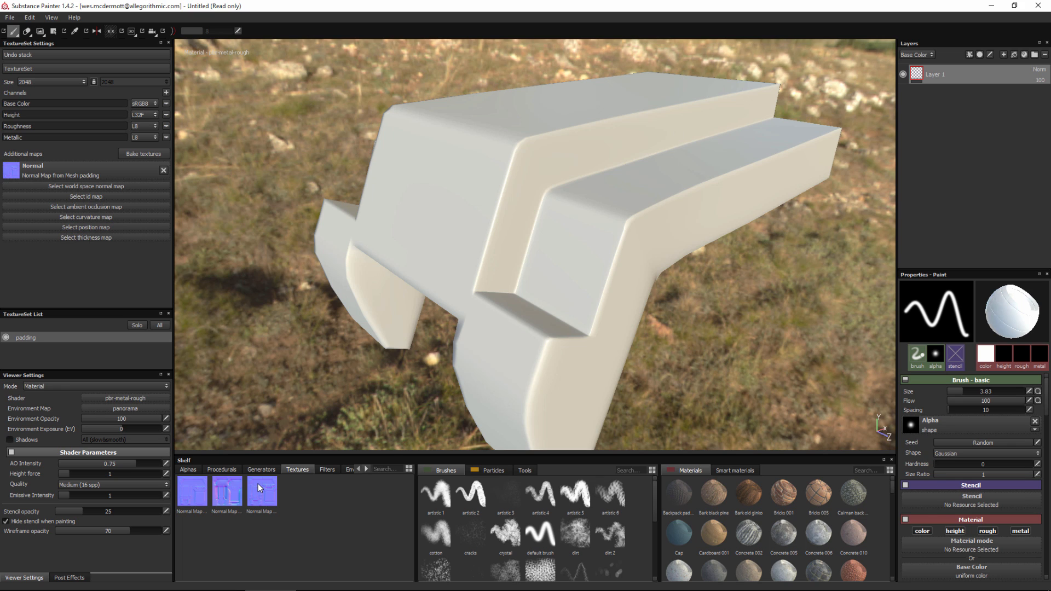
pyautogui.moveTo(258, 485)
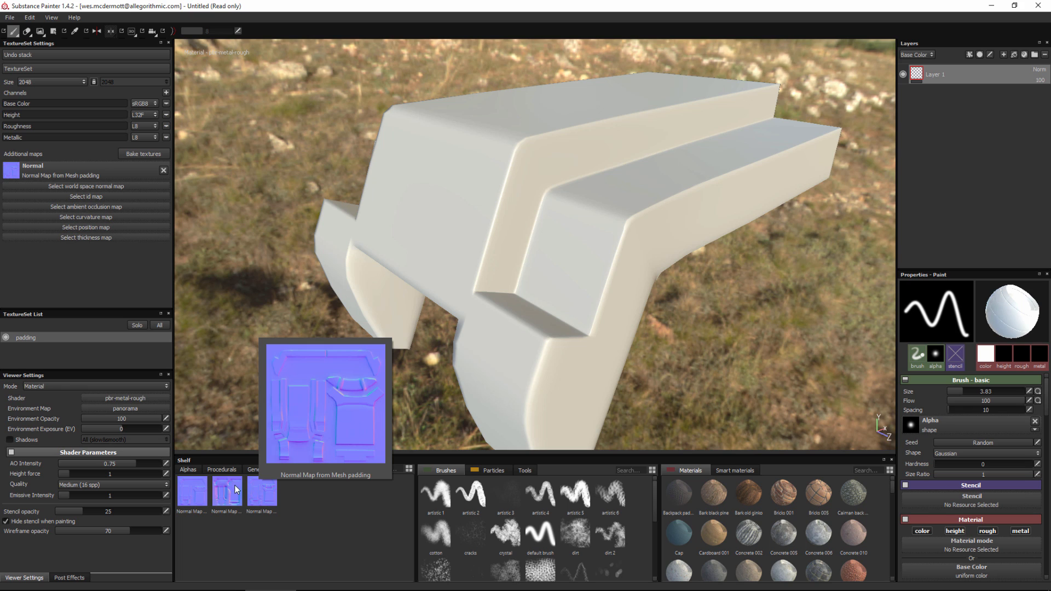
pyautogui.moveTo(222, 485)
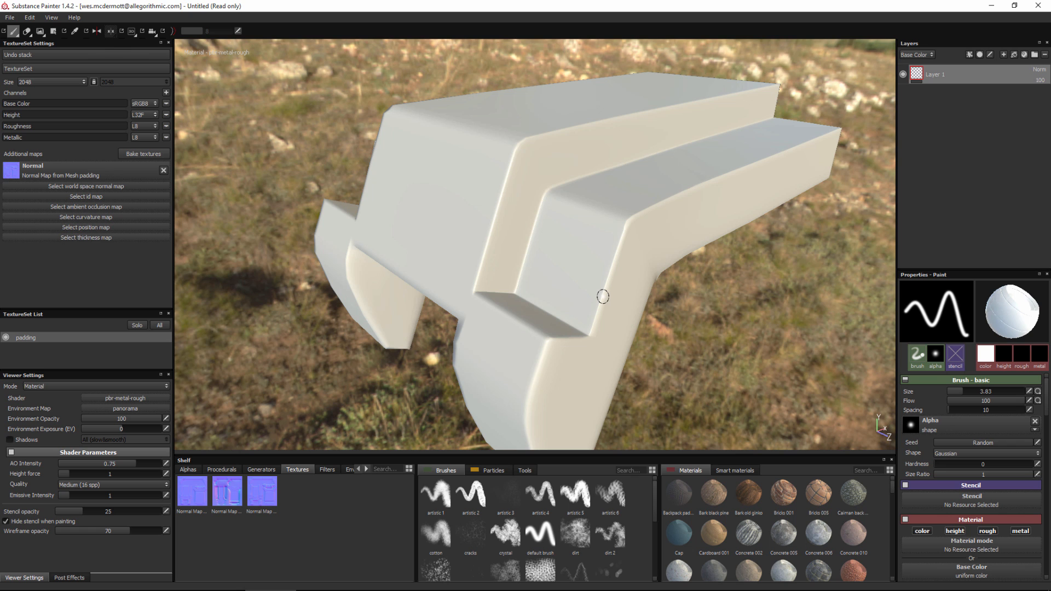
# Step: Switch to Unity and compare the edge shading of part_splitsPadding 1 and test from several angles, with and without selection wireframes
pyautogui.hotkey('alt', 'Tab')
pyautogui.click(432, 258)
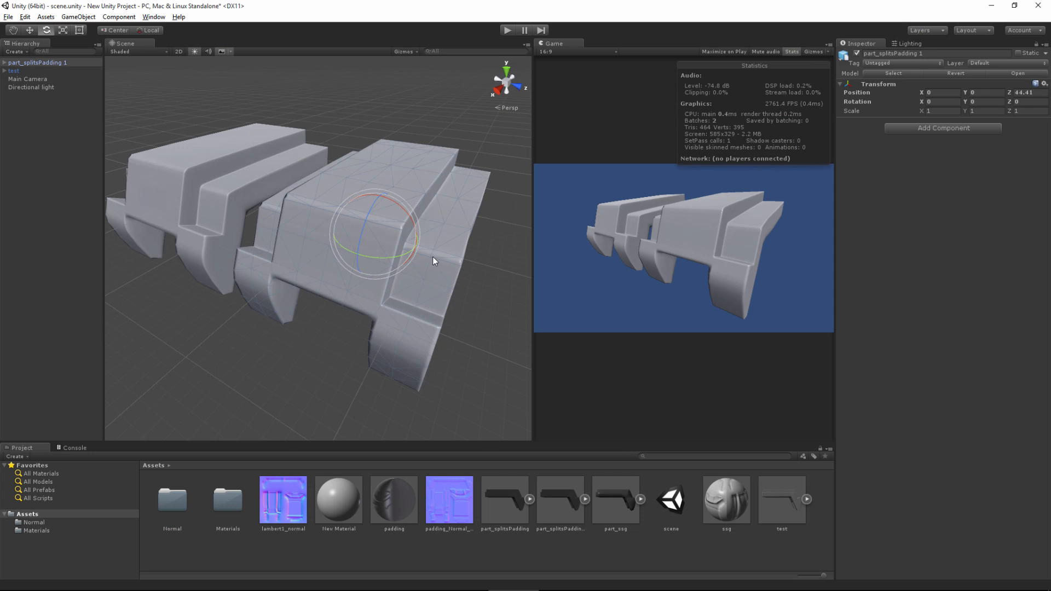
pyautogui.keyDown('alt'); pyautogui.moveTo(433, 257); pyautogui.dragTo(439, 279); pyautogui.keyUp('alt')
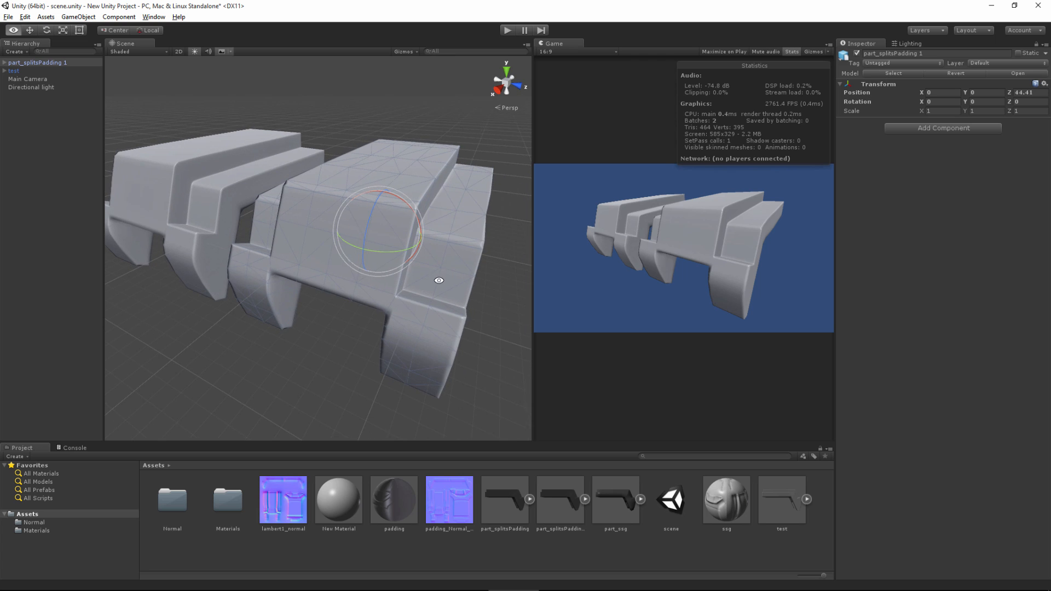
pyautogui.click(446, 98)
pyautogui.keyDown('alt'); pyautogui.moveTo(297, 142); pyautogui.dragTo(355, 253); pyautogui.keyUp('alt')
pyautogui.click(287, 204)
pyautogui.press('e')
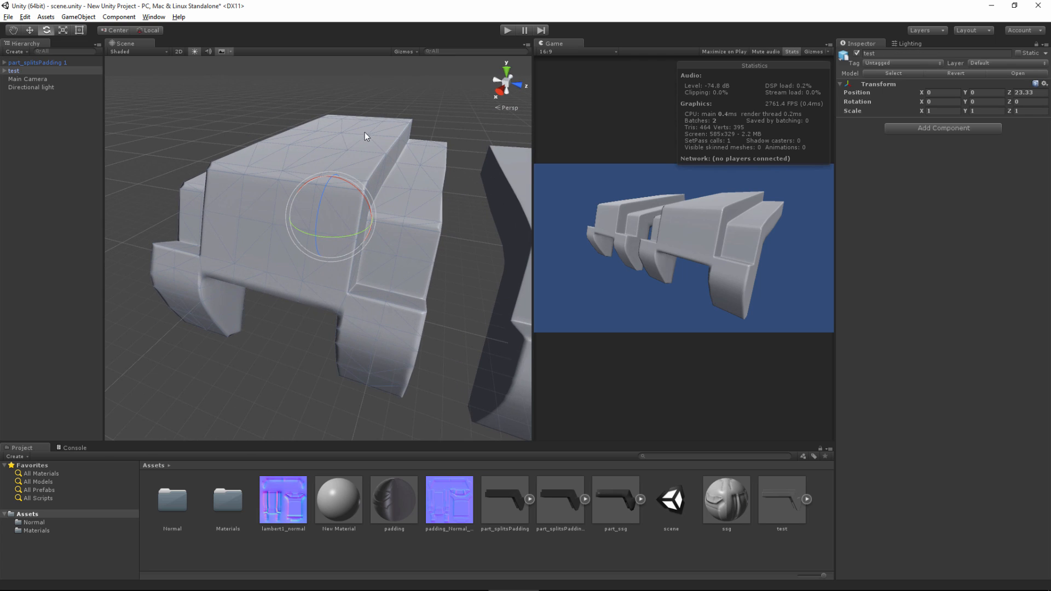
pyautogui.click(425, 115)
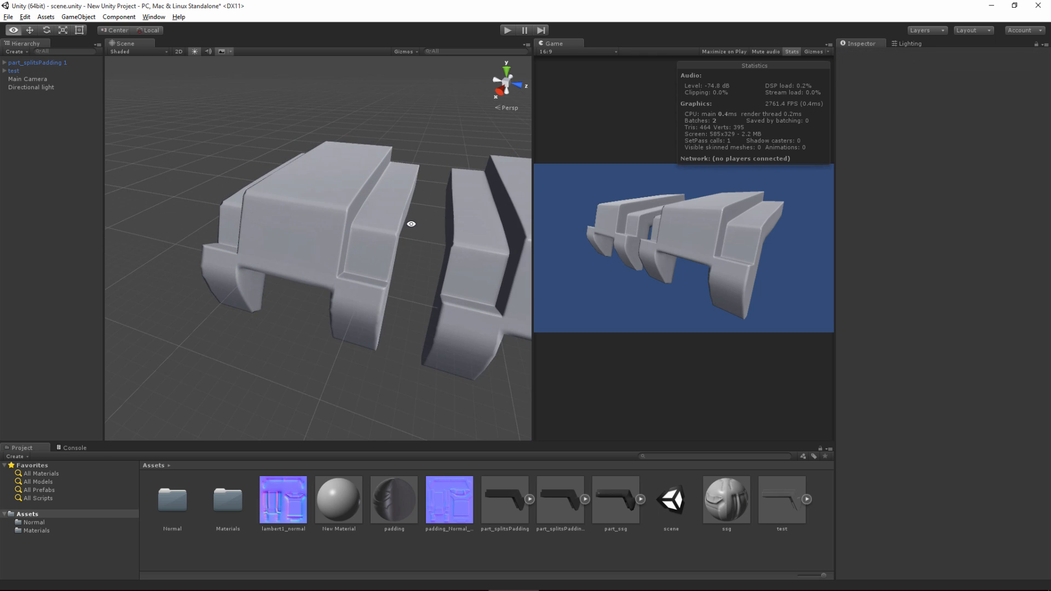
pyautogui.keyDown('alt'); pyautogui.moveTo(410, 225); pyautogui.dragTo(372, 221); pyautogui.keyUp('alt')
pyautogui.click(216, 169)
pyautogui.keyDown('alt'); pyautogui.moveTo(265, 202); pyautogui.dragTo(335, 249); pyautogui.keyUp('alt')
pyautogui.keyDown('alt'); pyautogui.moveTo(286, 169); pyautogui.dragTo(396, 284); pyautogui.keyUp('alt')
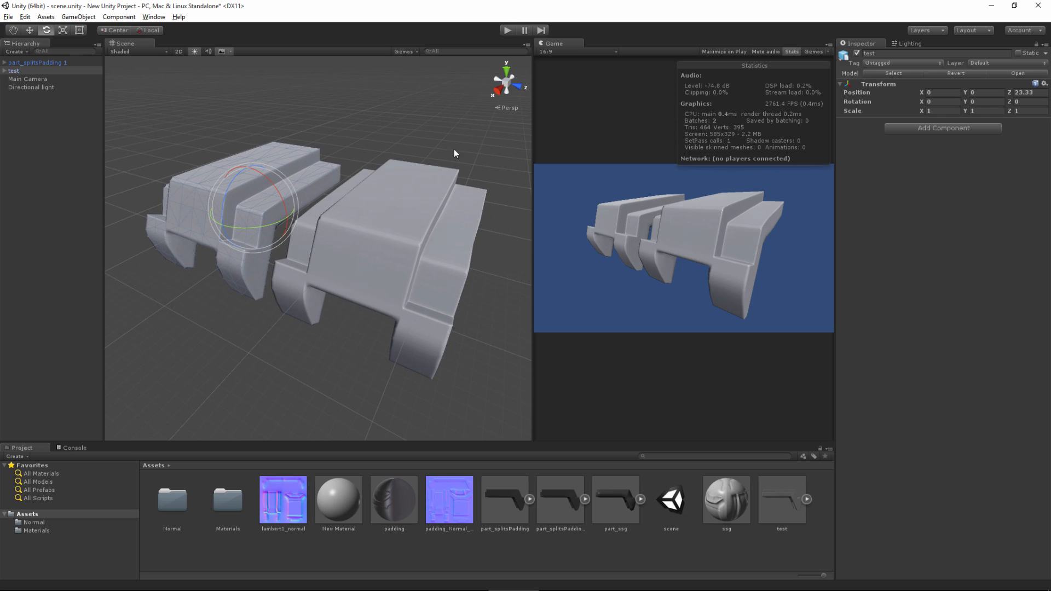
# Step: Isolate test by deactivating part_splitsPadding 1, and swap to part_splitsPadding 1 alone by deactivating test, to compare their vertex counts
pyautogui.click(36, 63)
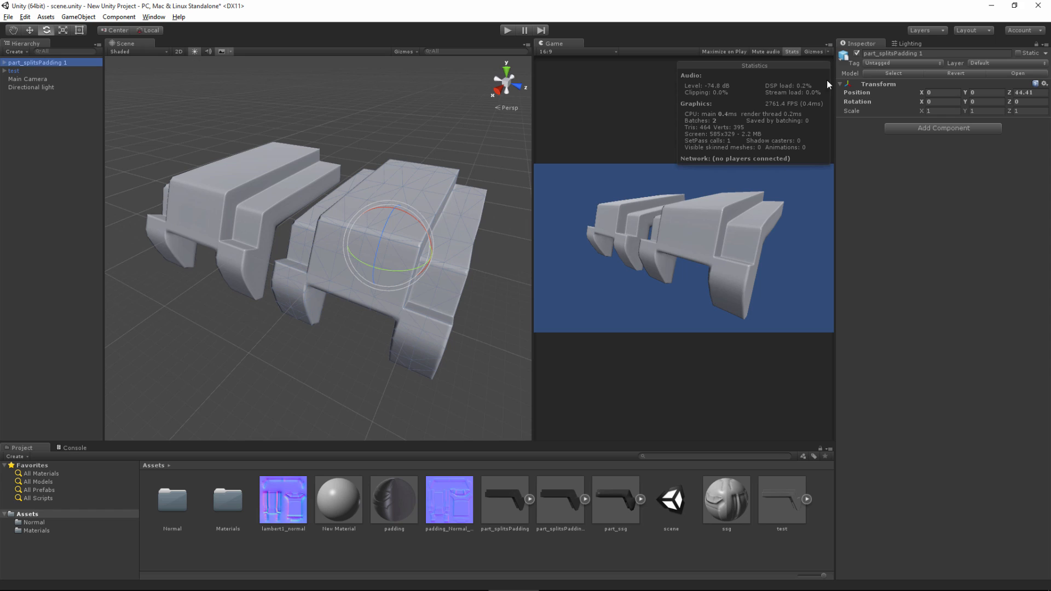
pyautogui.click(858, 54)
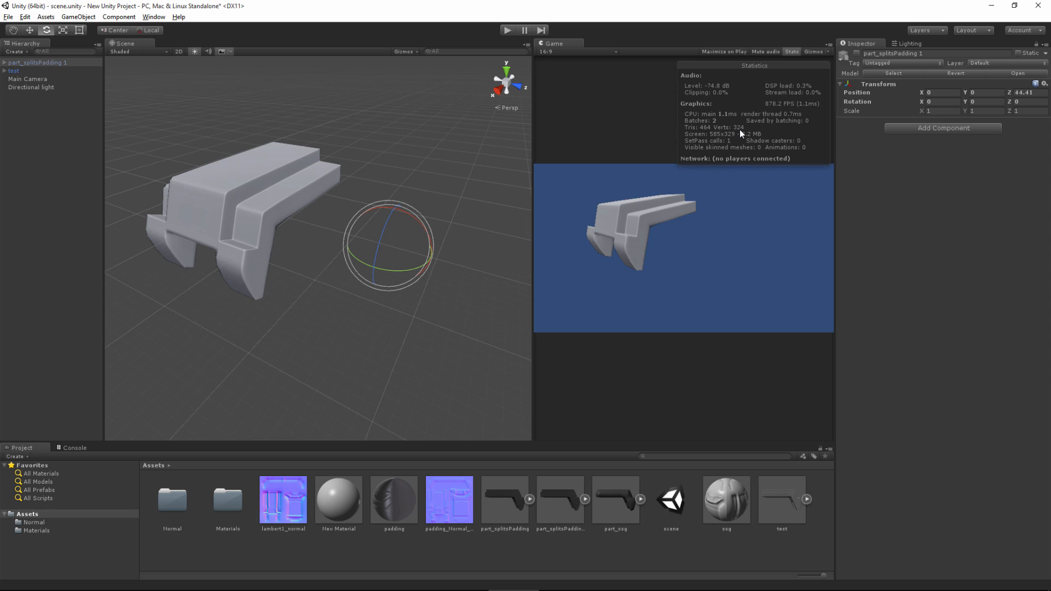
pyautogui.click(13, 70)
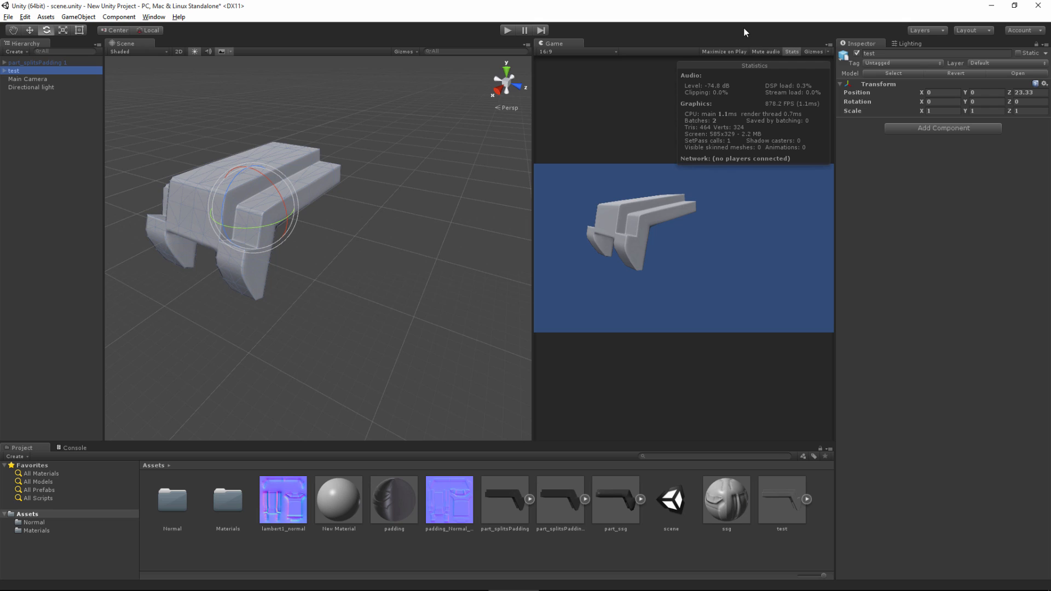
pyautogui.click(857, 54)
pyautogui.click(37, 51)
pyautogui.click(16, 63)
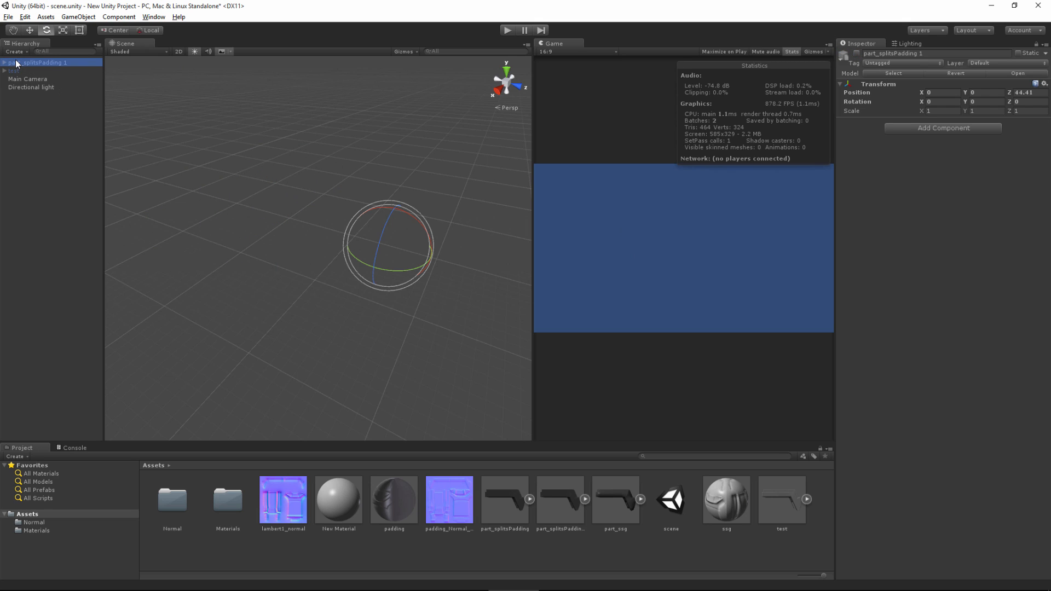
pyautogui.click(857, 53)
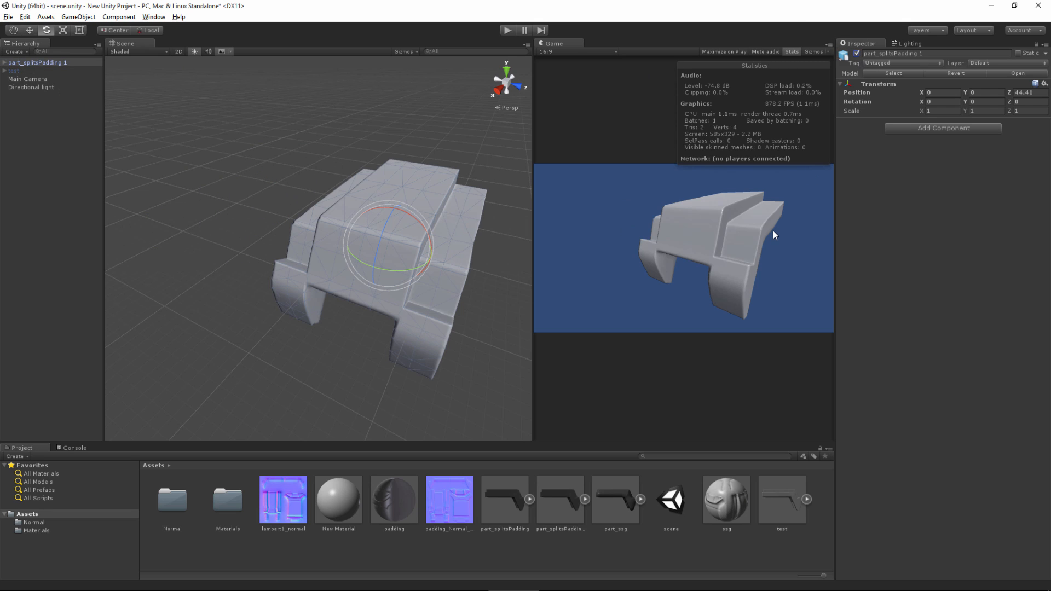